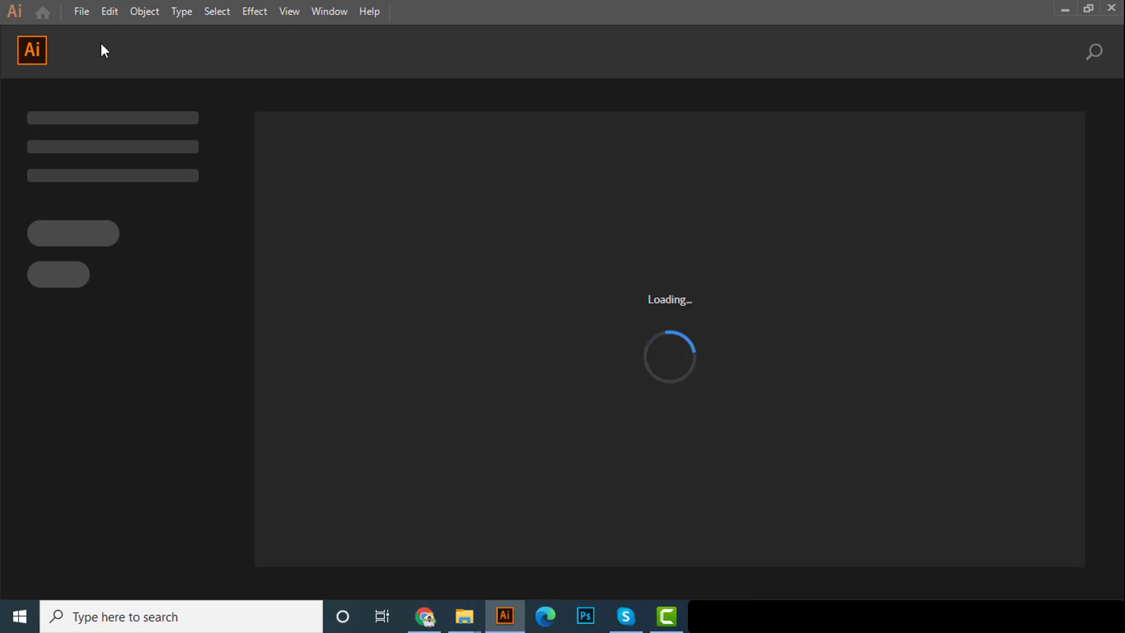
Start a new document and review the Saved, Mobile, Web, Print, Film & Video, and Art & Illustration presets
{"action": "left_click", "coordinate": [86, 11]}
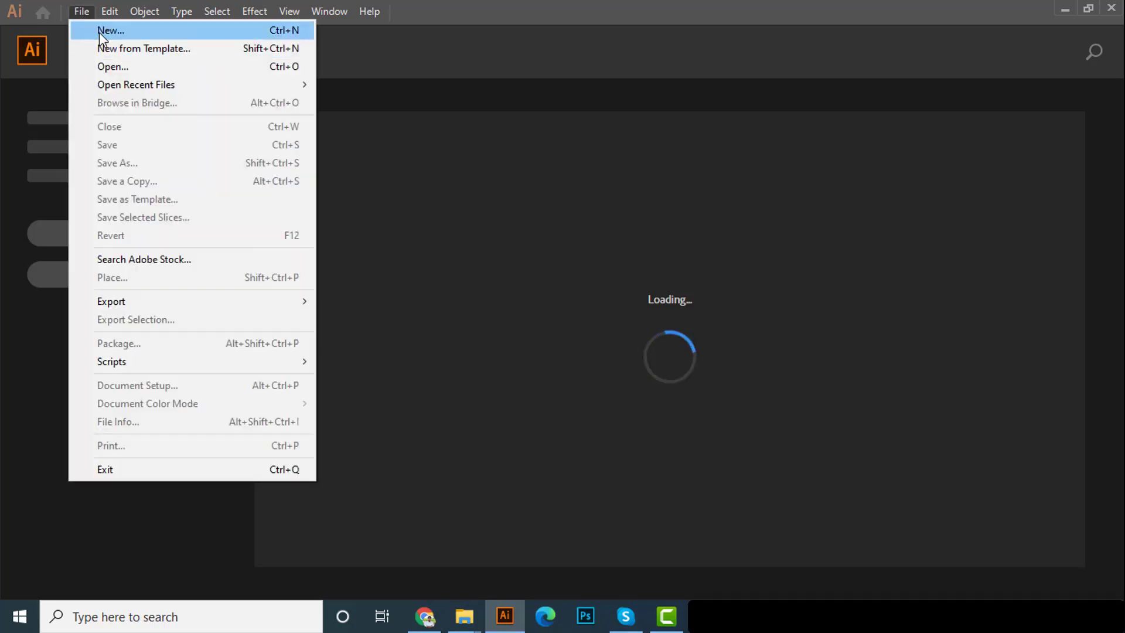
{"action": "left_click", "coordinate": [100, 32]}
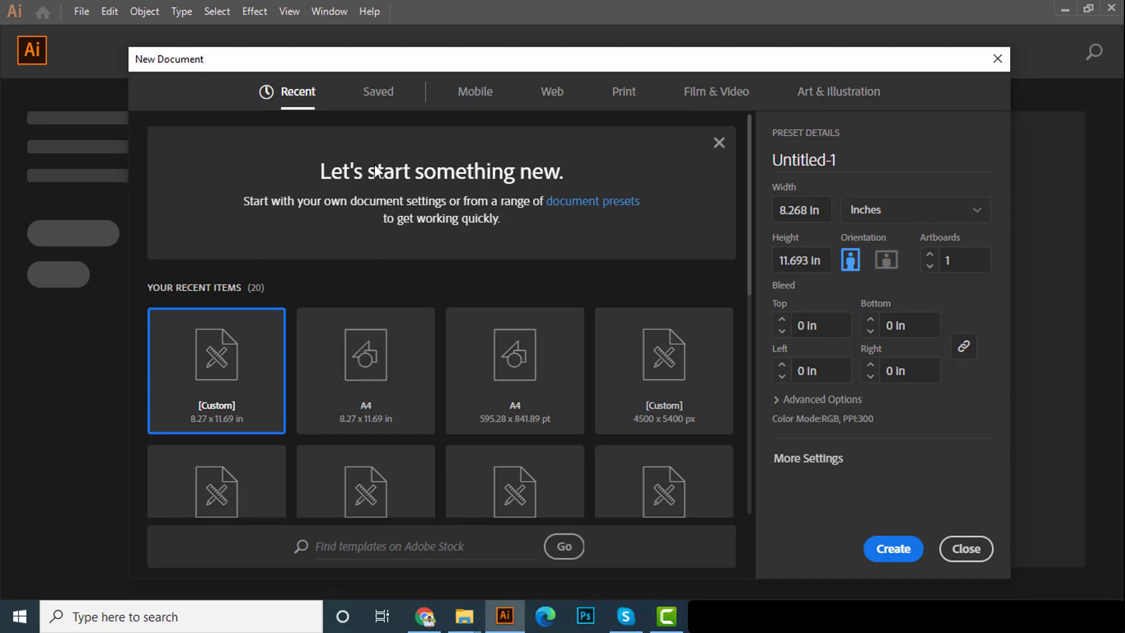
{"action": "left_click", "coordinate": [364, 107]}
{"action": "left_click", "coordinate": [477, 89]}
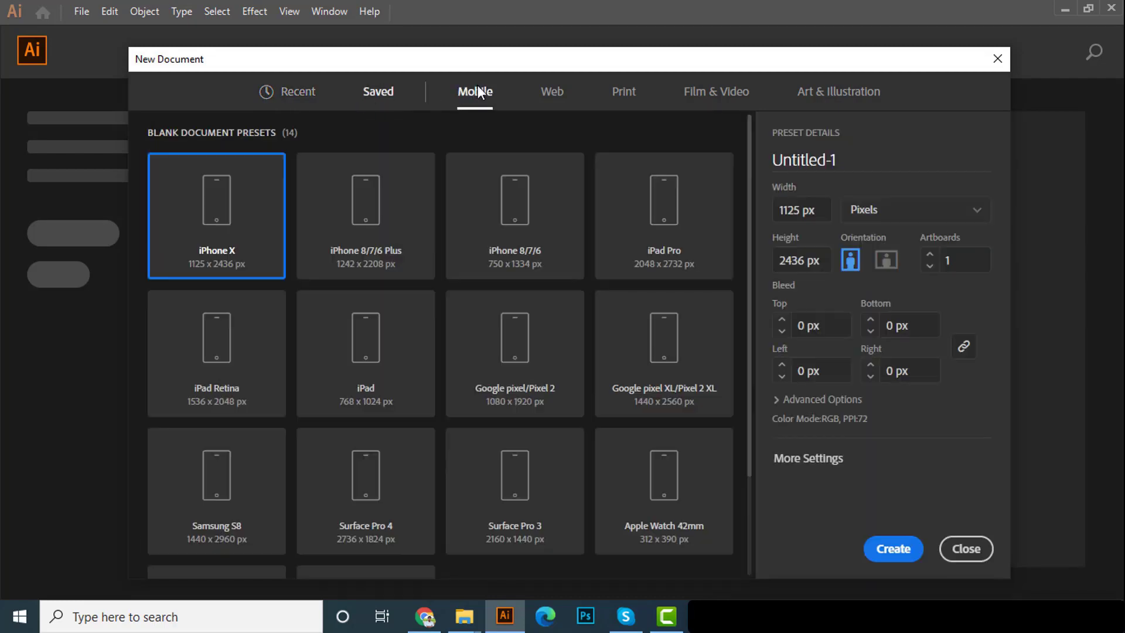
{"action": "left_click", "coordinate": [552, 93]}
{"action": "left_click", "coordinate": [623, 94]}
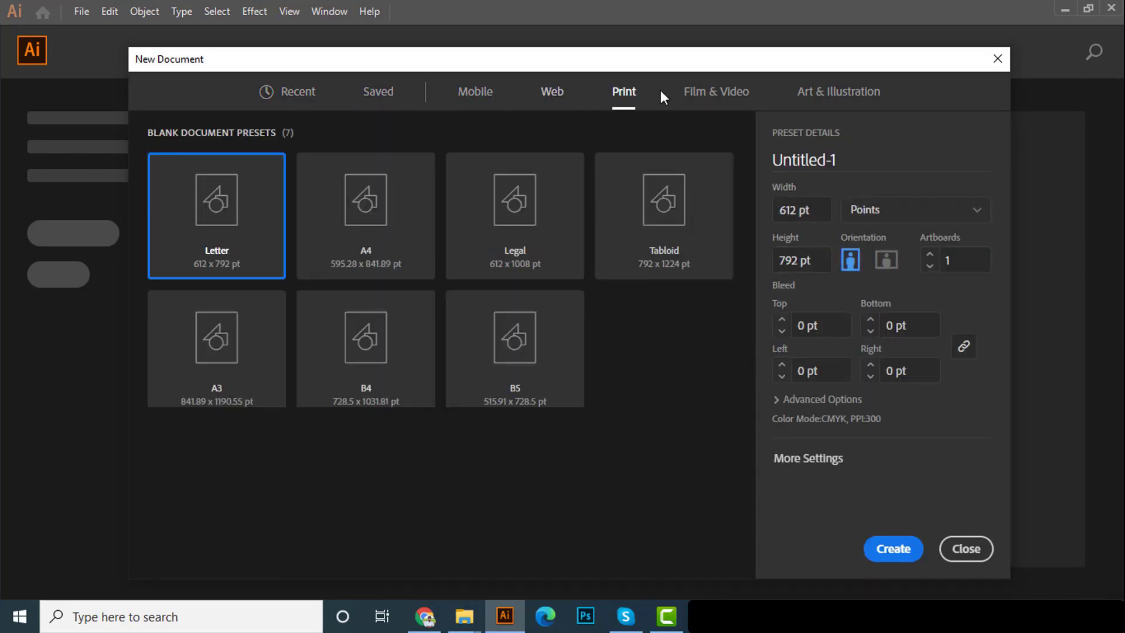
{"action": "left_click", "coordinate": [707, 96]}
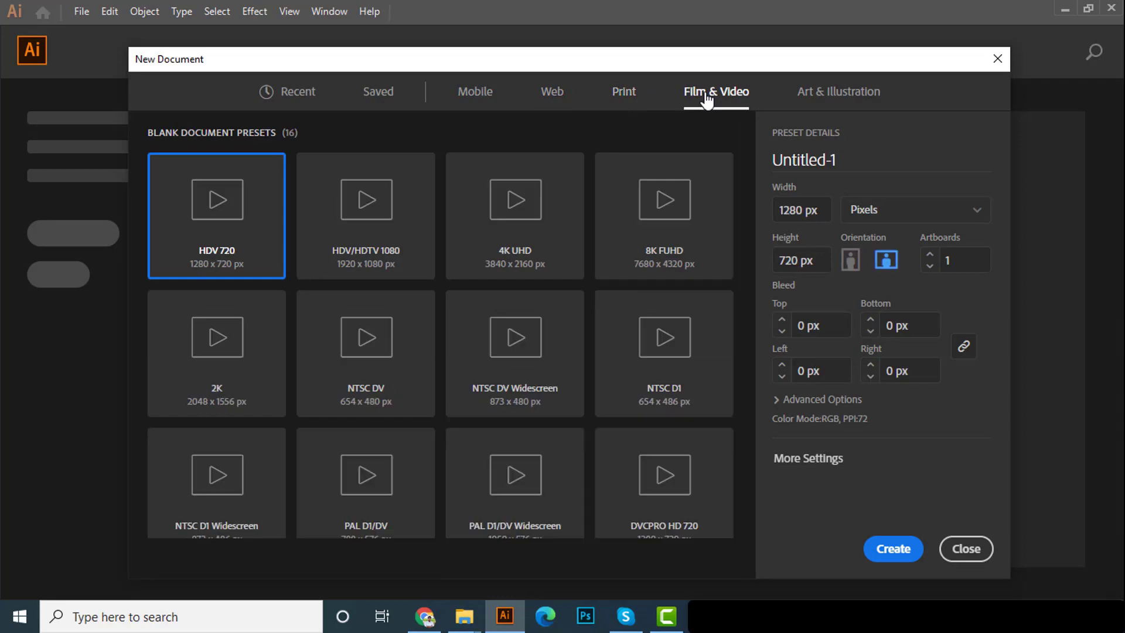
{"action": "left_click", "coordinate": [810, 97]}
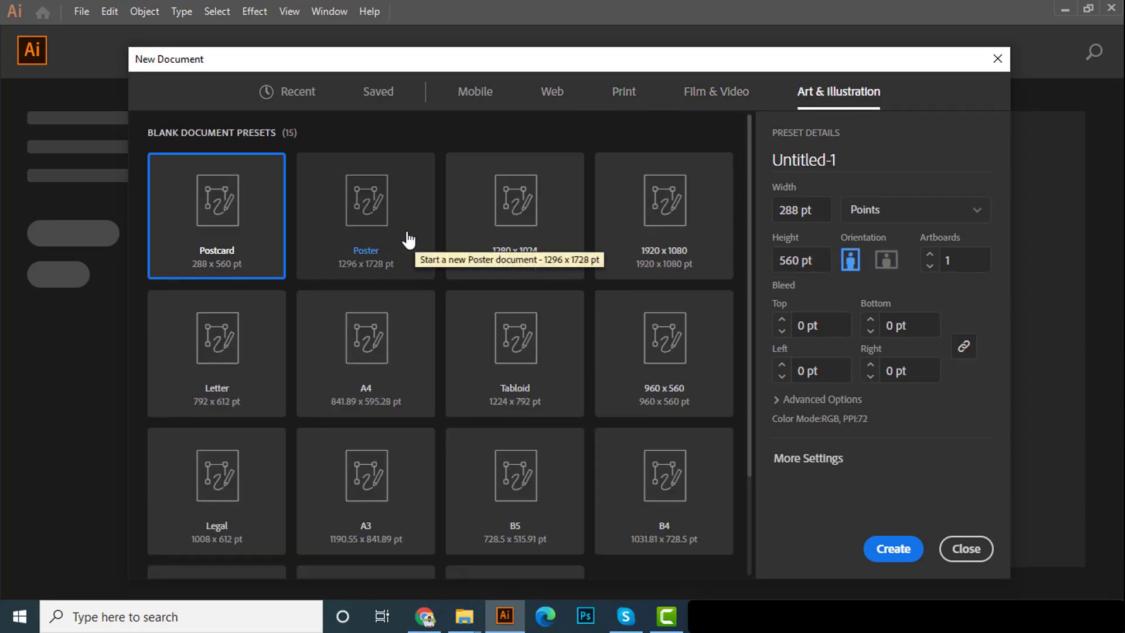
{"action": "left_click", "coordinate": [296, 95]}
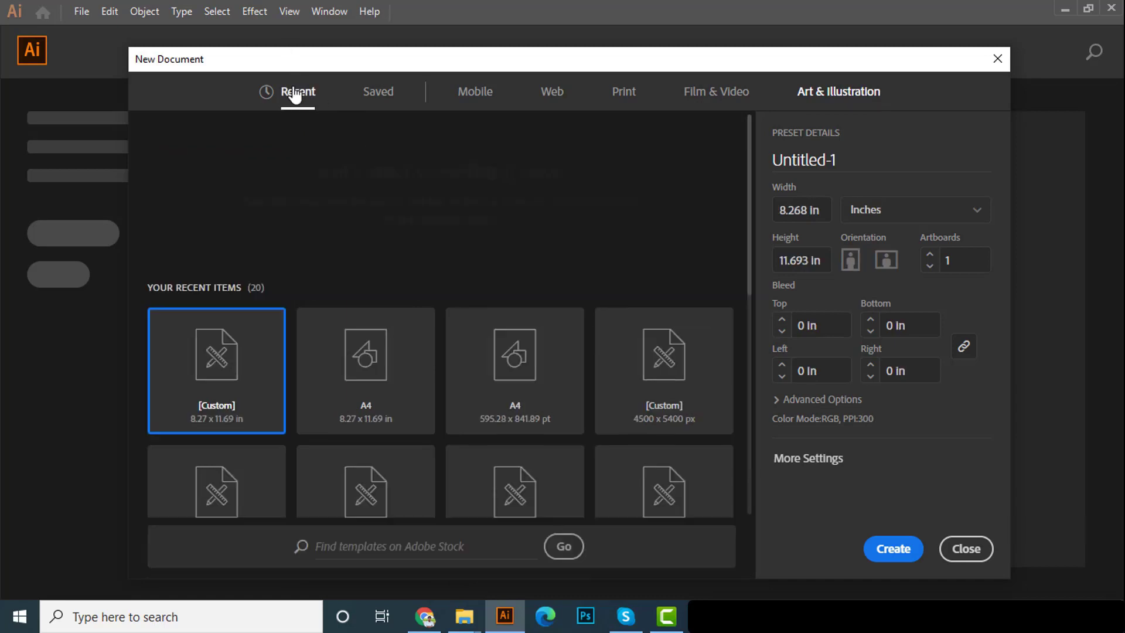
Choose the recent A4 preset of 595.28 x 841.89 pt for the new document and set its units to inches
{"action": "left_click", "coordinate": [521, 353]}
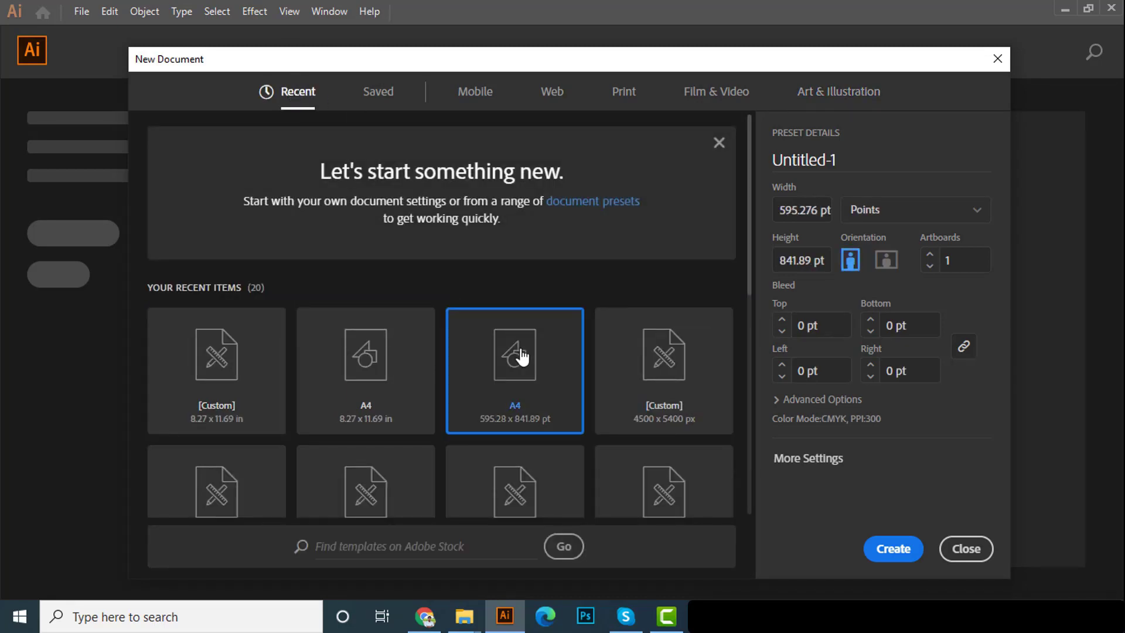
{"action": "left_click", "coordinate": [887, 206]}
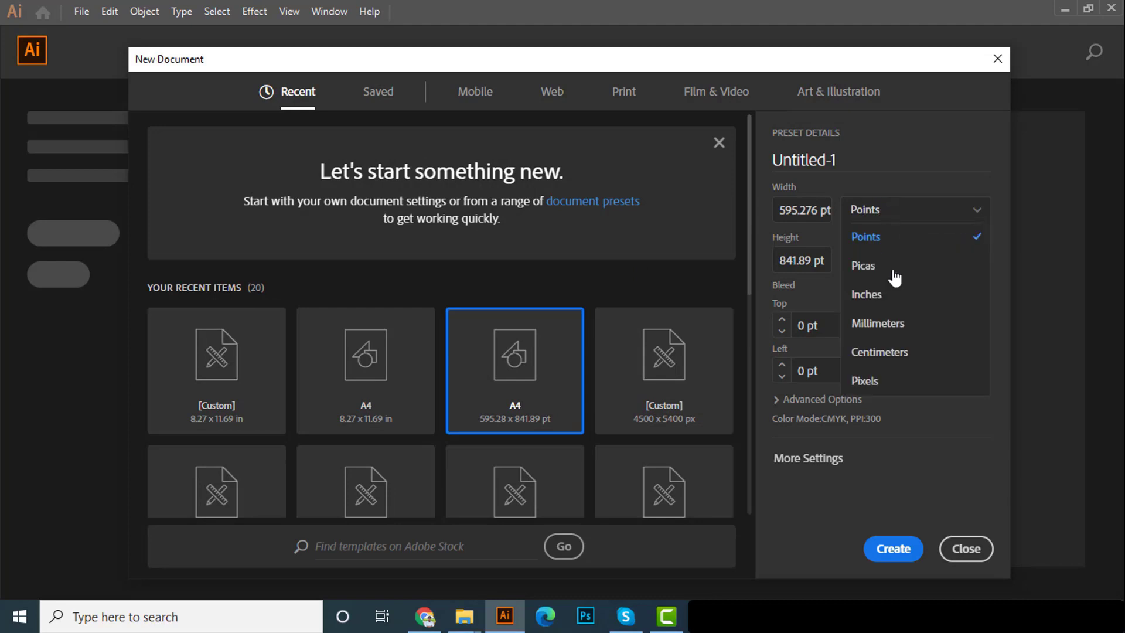
{"action": "left_click", "coordinate": [887, 298]}
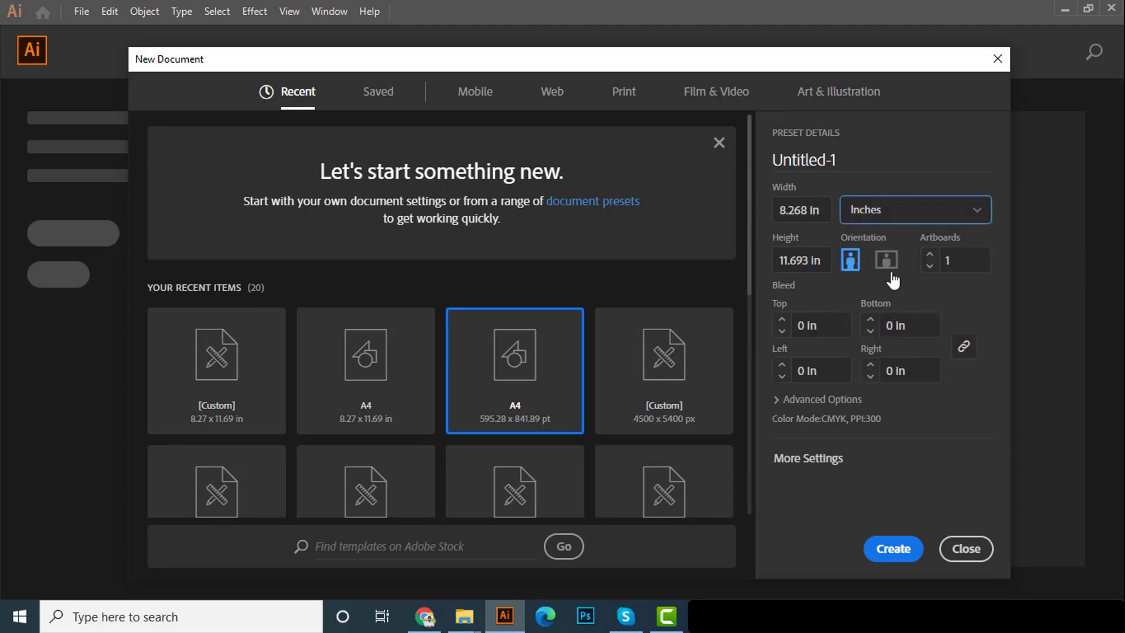
{"action": "left_click", "coordinate": [820, 215]}
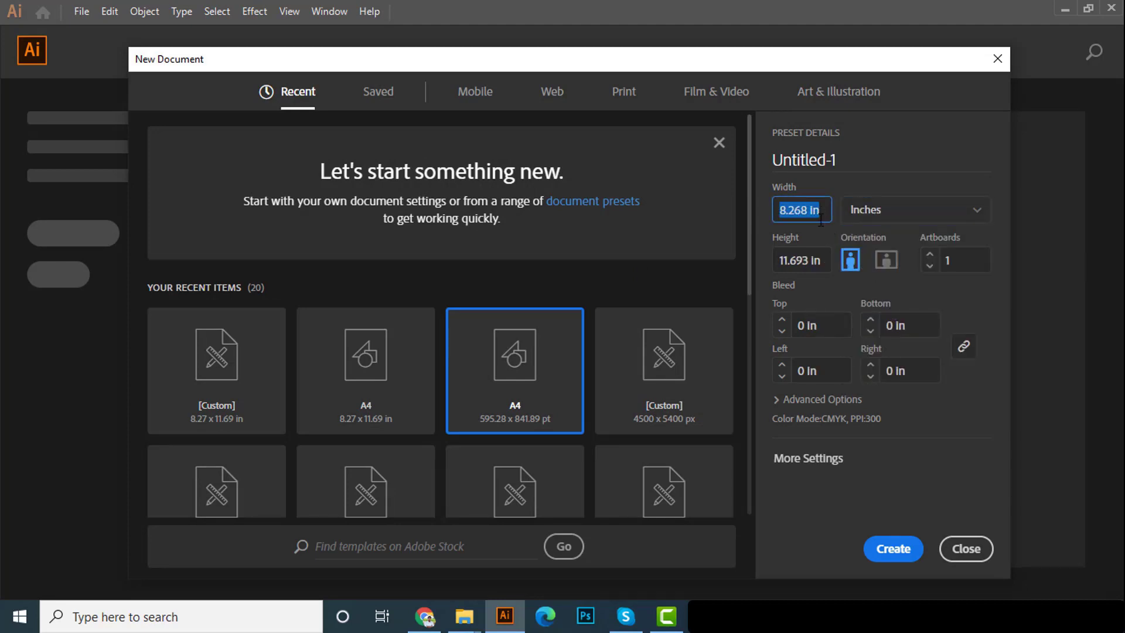
{"action": "left_click", "coordinate": [820, 262]}
{"action": "left_click", "coordinate": [876, 223]}
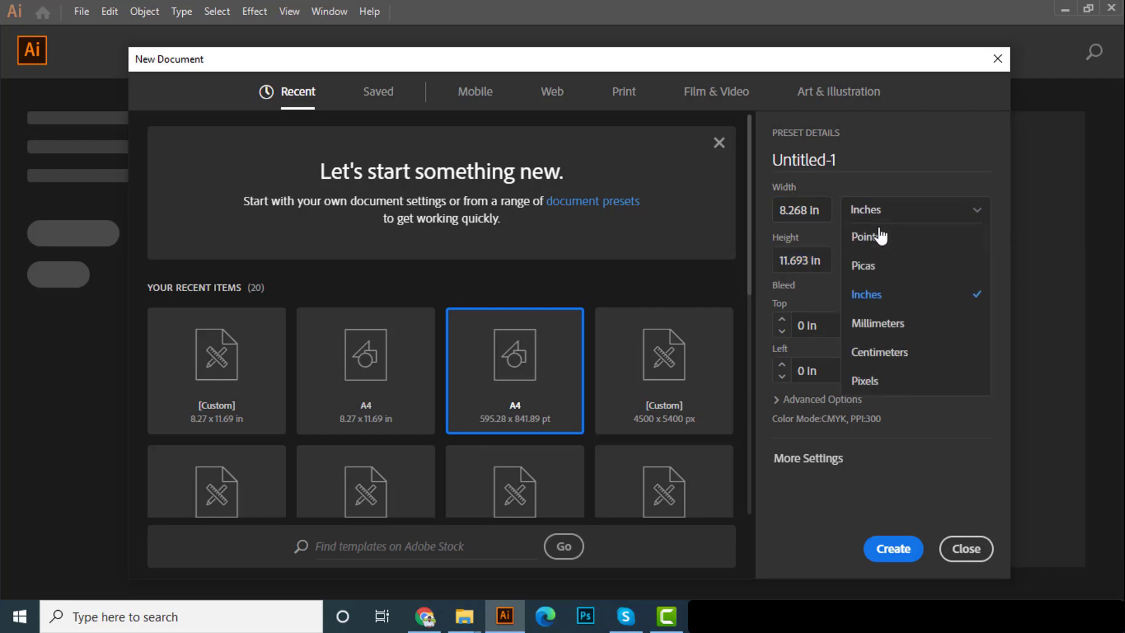
{"action": "left_click", "coordinate": [825, 209]}
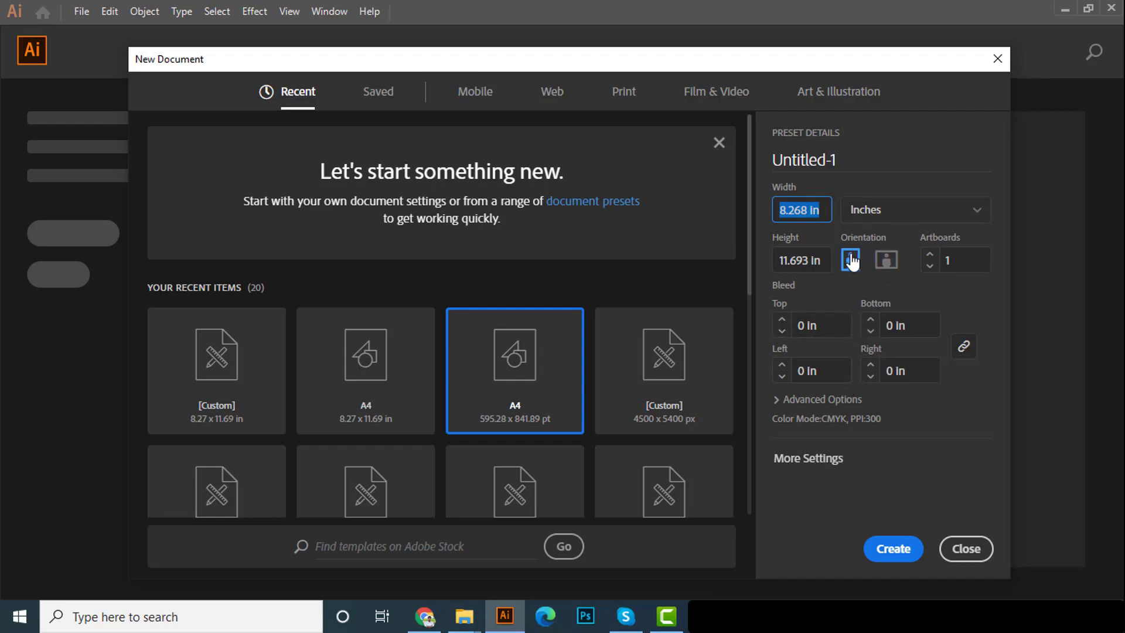
In the additional document settings, keep the CMYK color mode and choose High (300 ppi) raster effects
{"action": "left_click", "coordinate": [798, 463]}
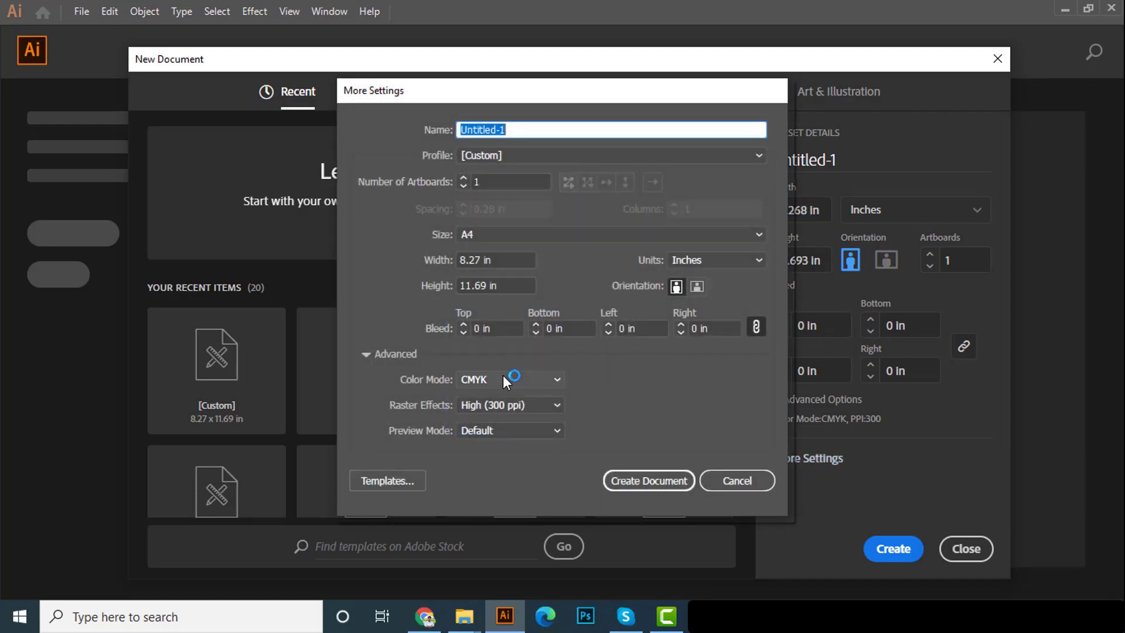
{"action": "left_click", "coordinate": [503, 378]}
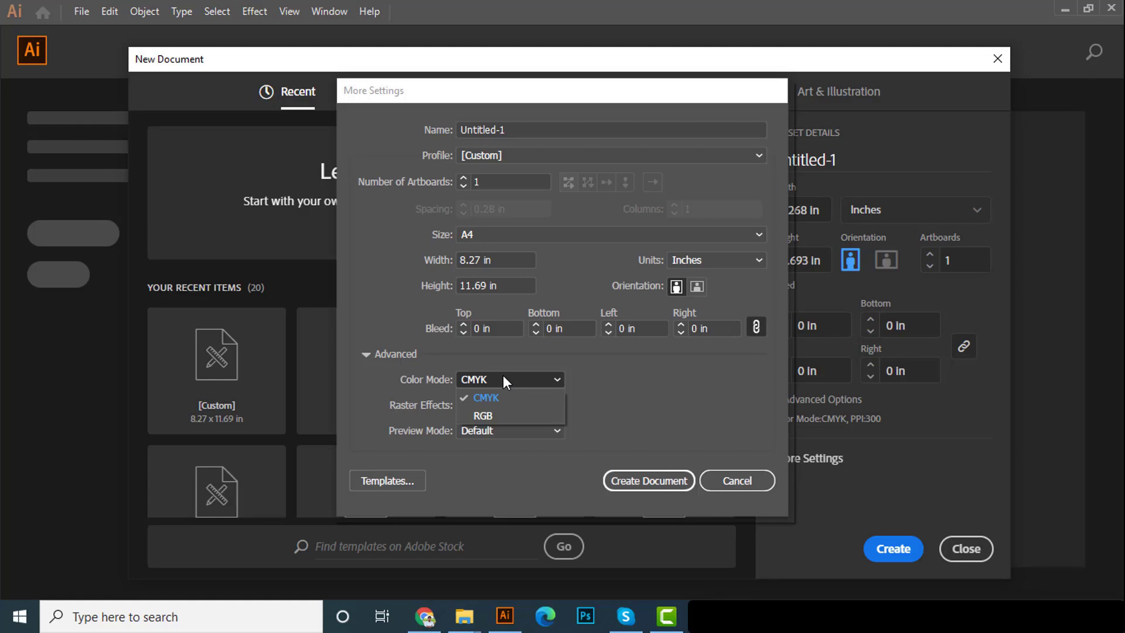
{"action": "left_click", "coordinate": [503, 379]}
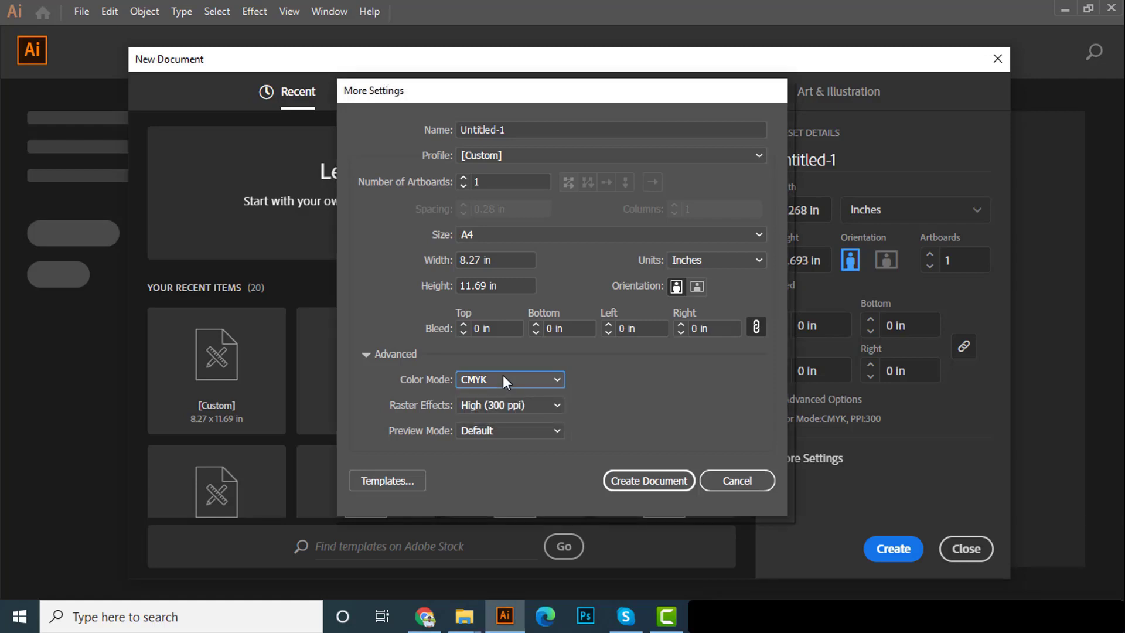
{"action": "left_click", "coordinate": [476, 405]}
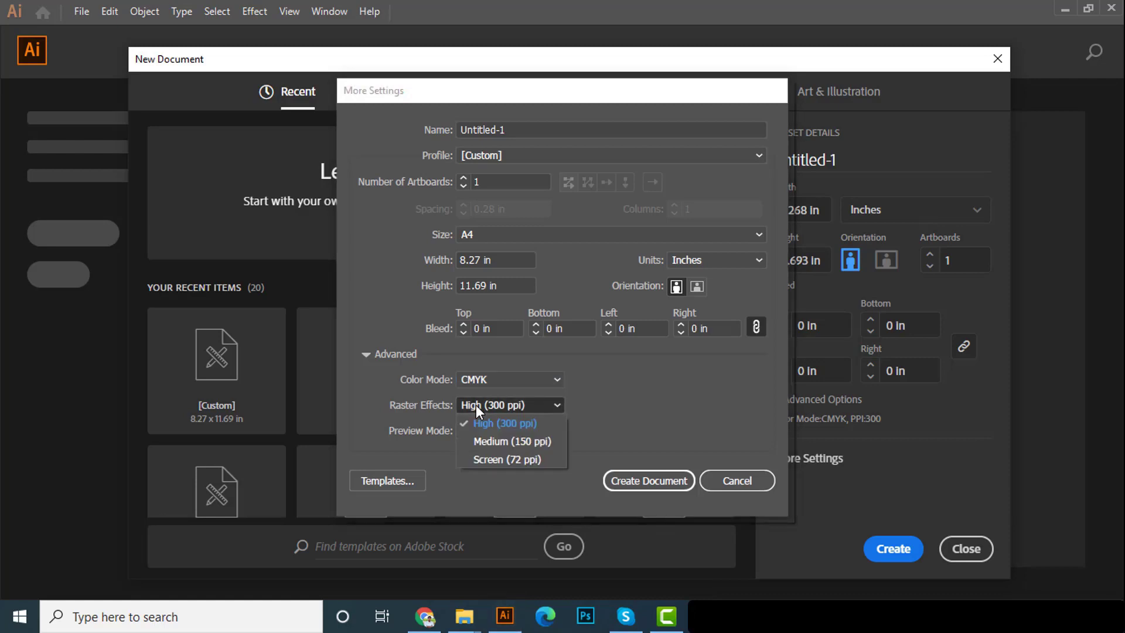
{"action": "left_click", "coordinate": [515, 424]}
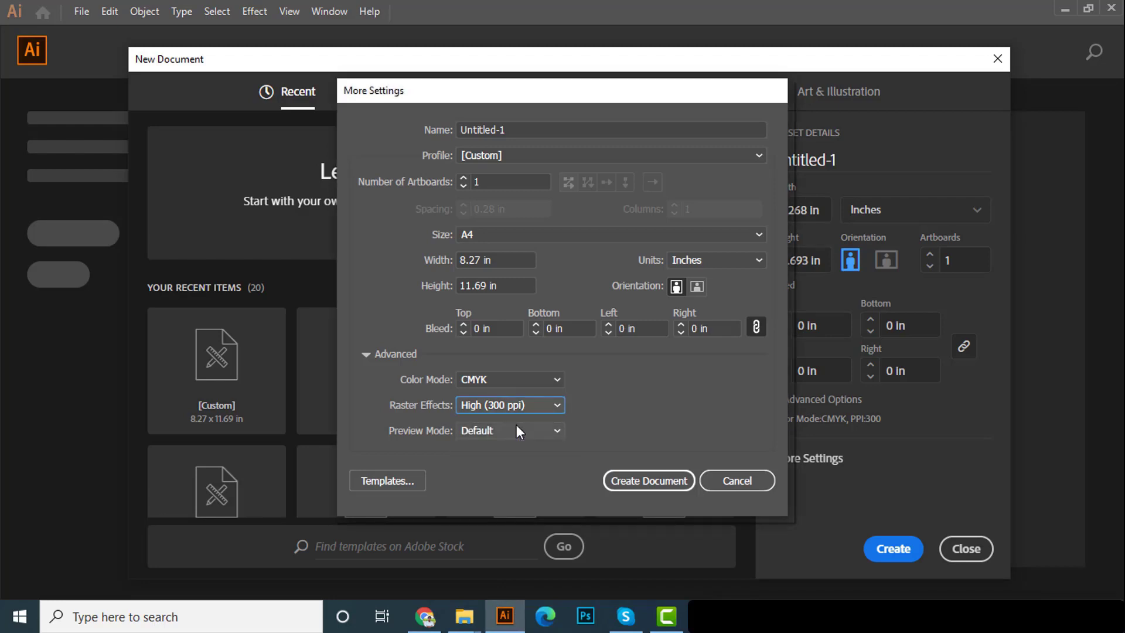
Name the new document Demo and create it
{"action": "left_click", "coordinate": [565, 133]}
{"action": "double_click", "coordinate": [564, 133]}
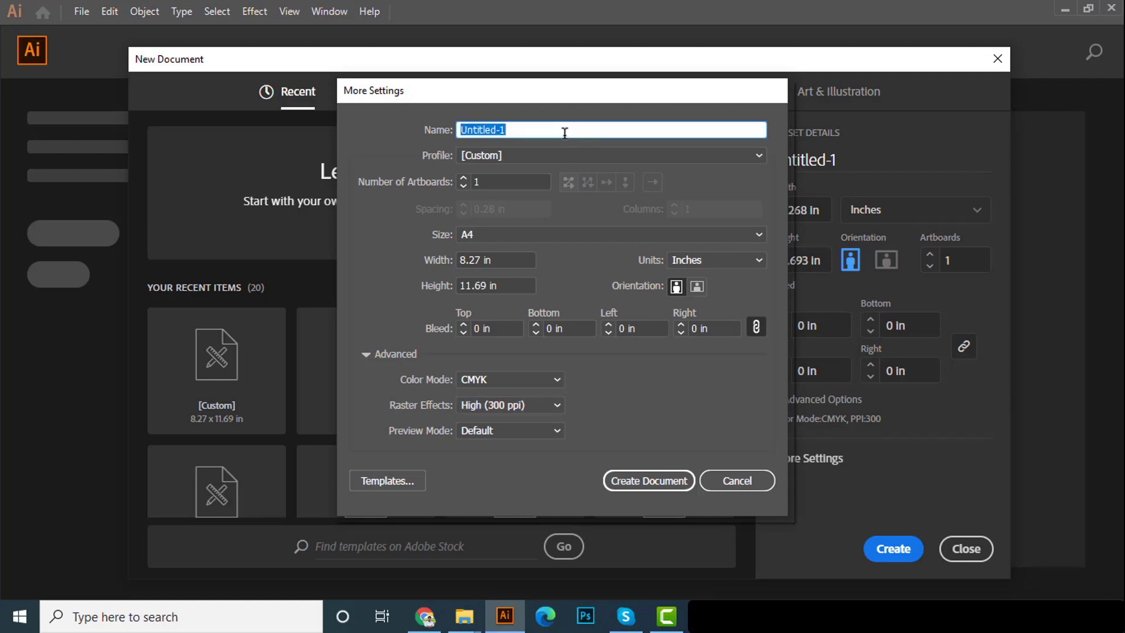
{"action": "type", "text": "Demo"}
{"action": "left_click", "coordinate": [627, 482]}
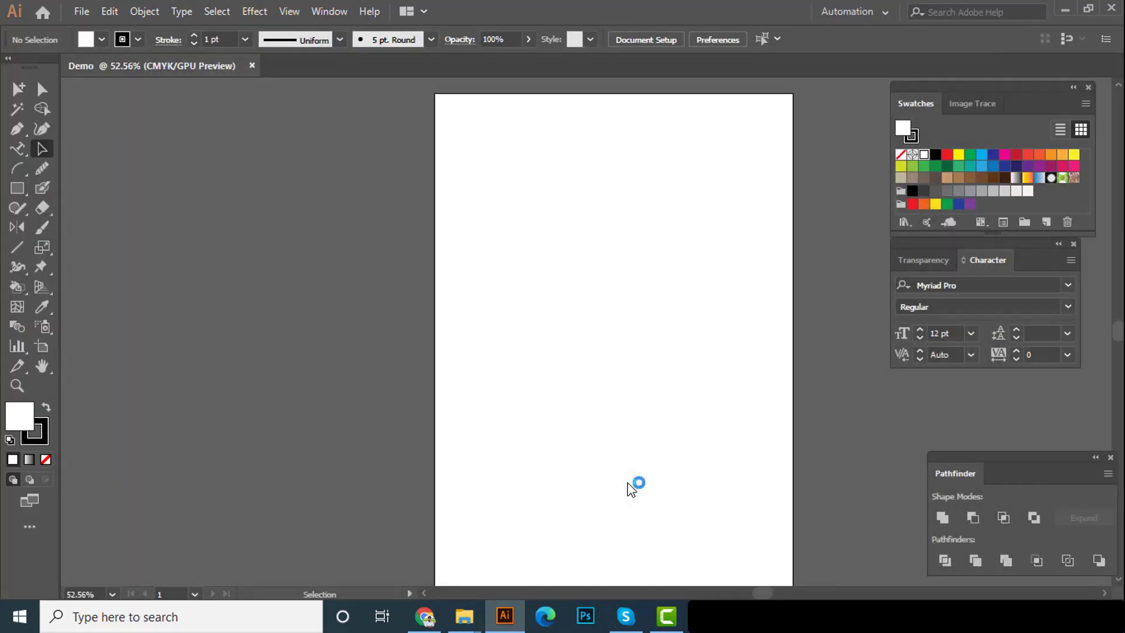
{"action": "scroll", "coordinate": [620, 317], "scroll_direction": "down", "scroll_amount": 1}
{"action": "scroll", "coordinate": [623, 314], "scroll_direction": "right", "scroll_amount": 1}
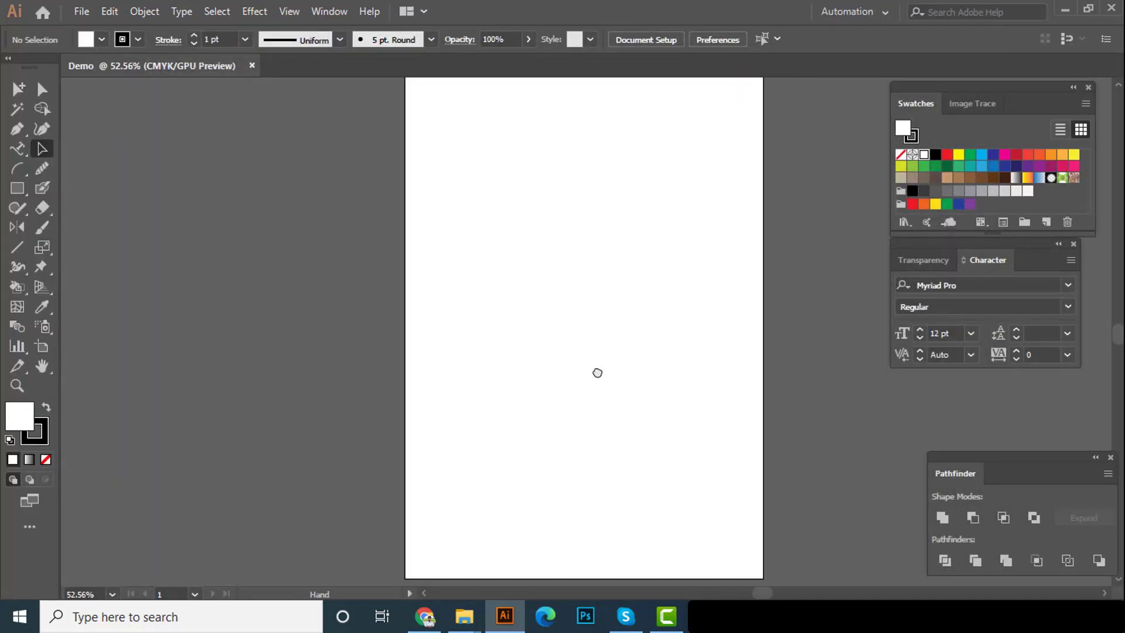
{"action": "scroll", "coordinate": [595, 372], "scroll_direction": "down", "scroll_amount": 2}
{"action": "key", "text": "ctrl+0"}
{"action": "left_click_drag", "start_coordinate": [418, 125], "coordinate": [745, 576]}
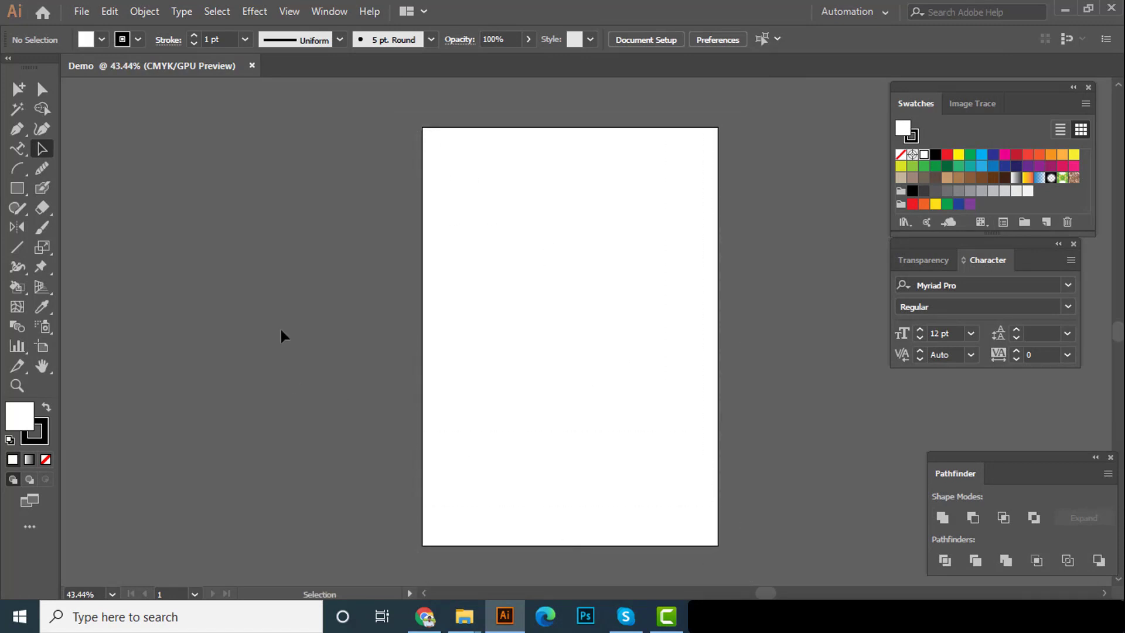
{"action": "left_click", "coordinate": [81, 12]}
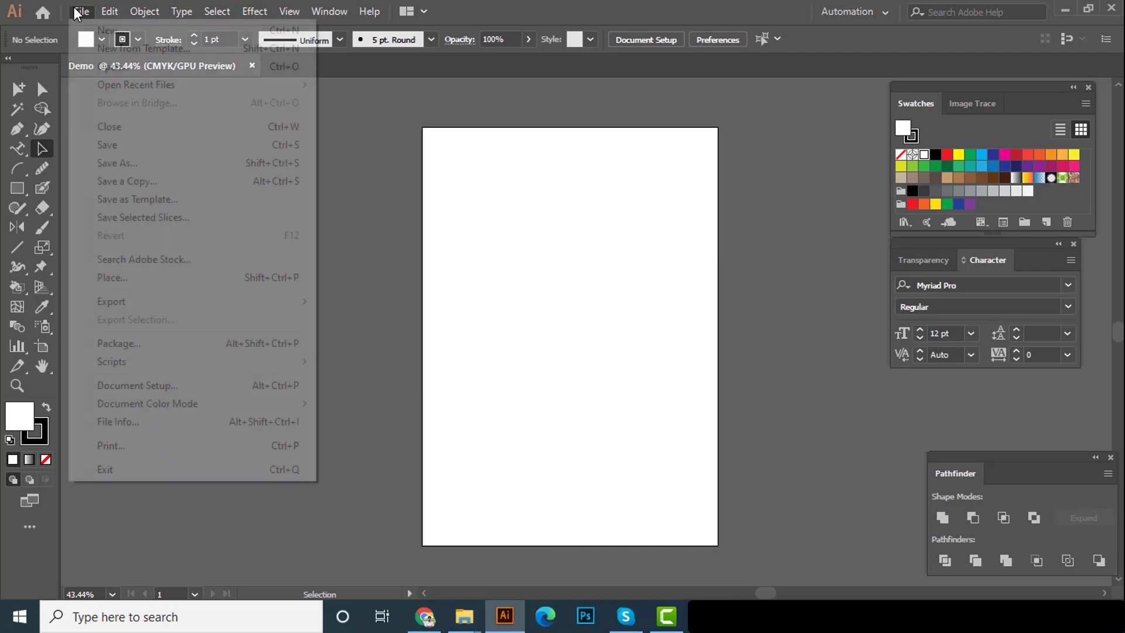
{"action": "mouse_move", "coordinate": [107, 11]}
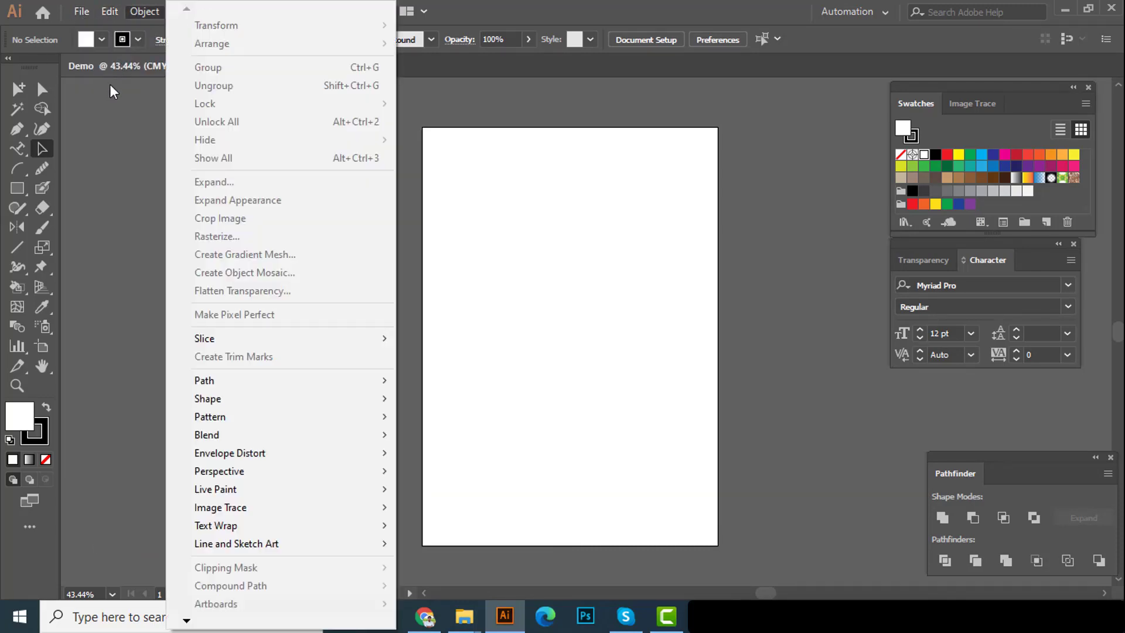
{"action": "left_click", "coordinate": [111, 88]}
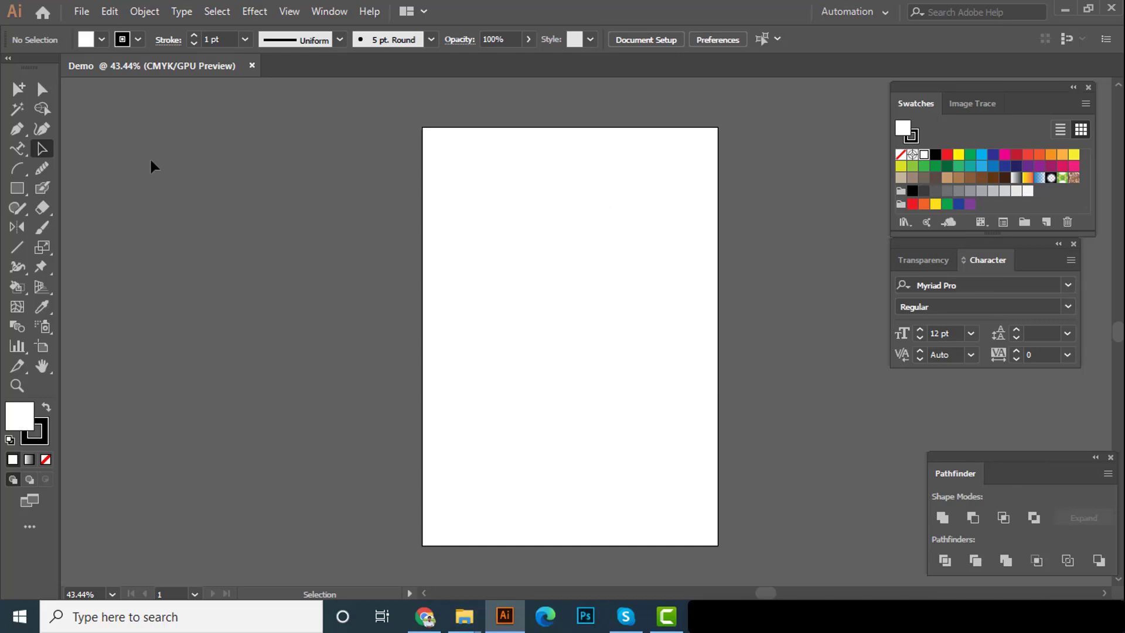
{"action": "left_click_drag", "start_coordinate": [155, 146], "coordinate": [653, 409]}
Draw a square with white fill and black stroke on the empty canvas left of the artboard, and deselect it
{"action": "left_click", "coordinate": [18, 191]}
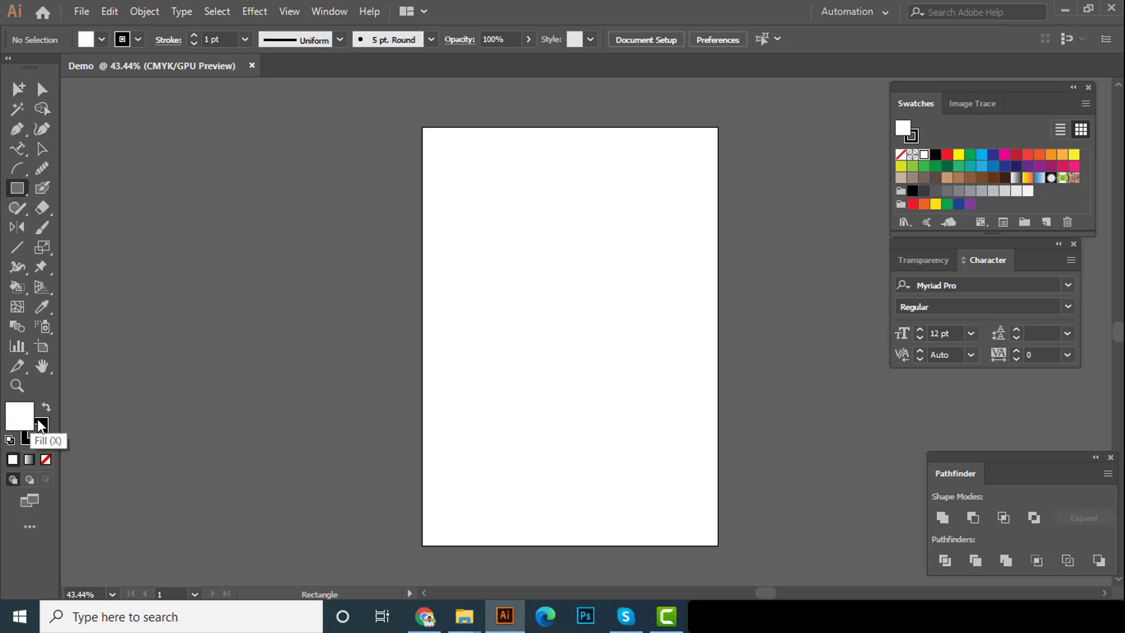
{"action": "left_click", "coordinate": [50, 434]}
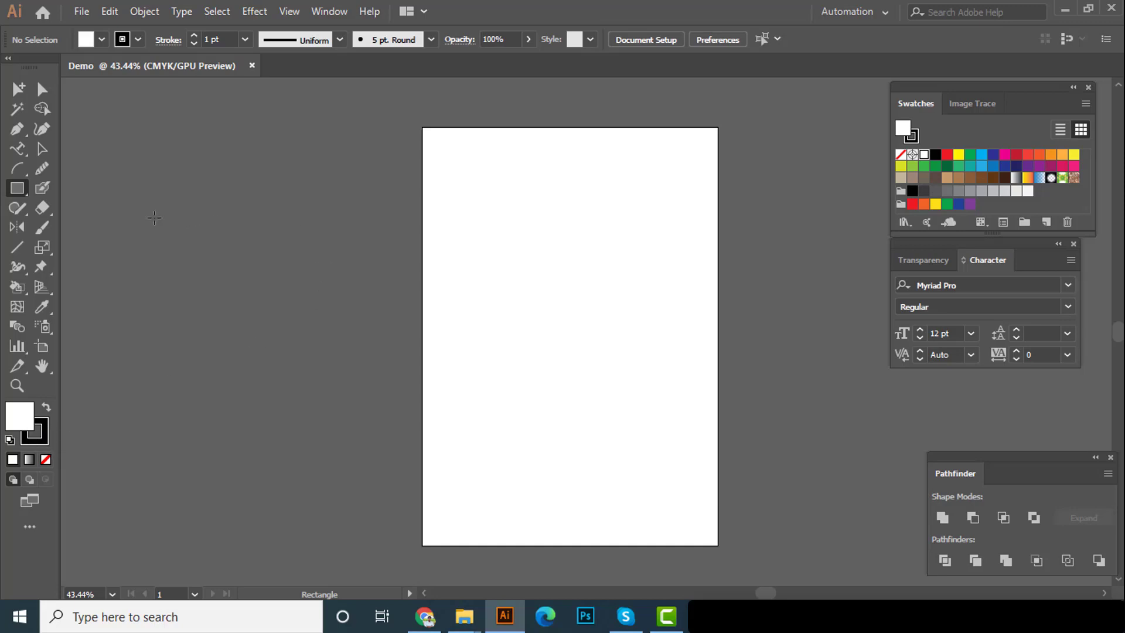
{"action": "left_click_drag", "start_coordinate": [131, 198], "coordinate": [271, 335]}
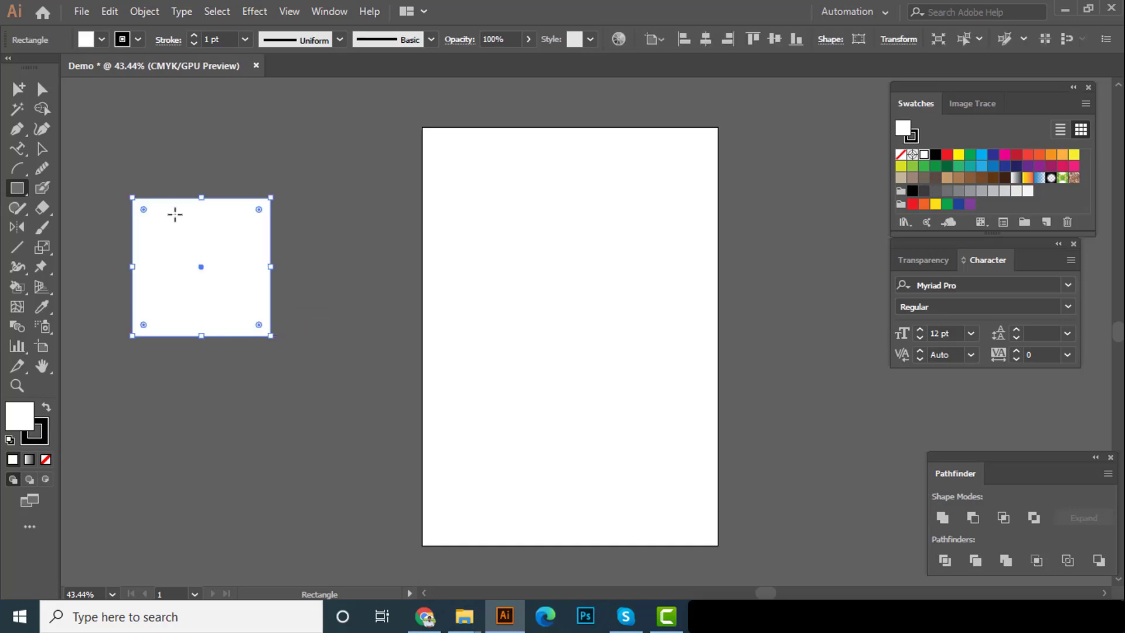
{"action": "left_click", "coordinate": [44, 149]}
{"action": "left_click", "coordinate": [148, 150]}
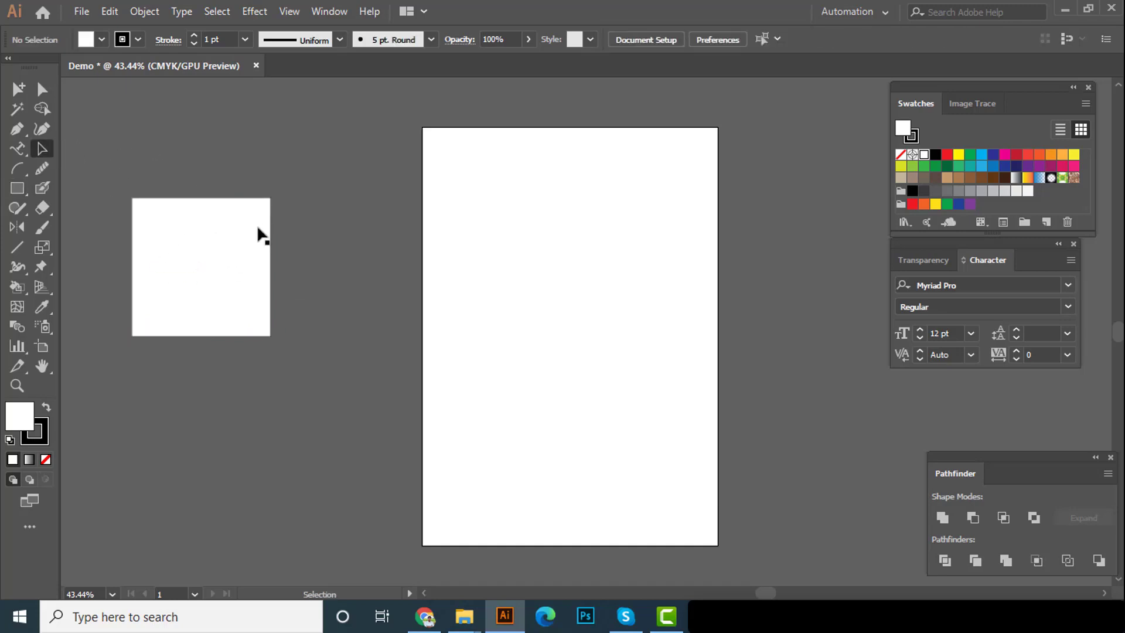
Set the square's stroke weight to 14 pt and deselect it
{"action": "left_click", "coordinate": [232, 269]}
{"action": "left_click_drag", "start_coordinate": [204, 250], "coordinate": [563, 377]}
{"action": "left_click", "coordinate": [470, 127]}
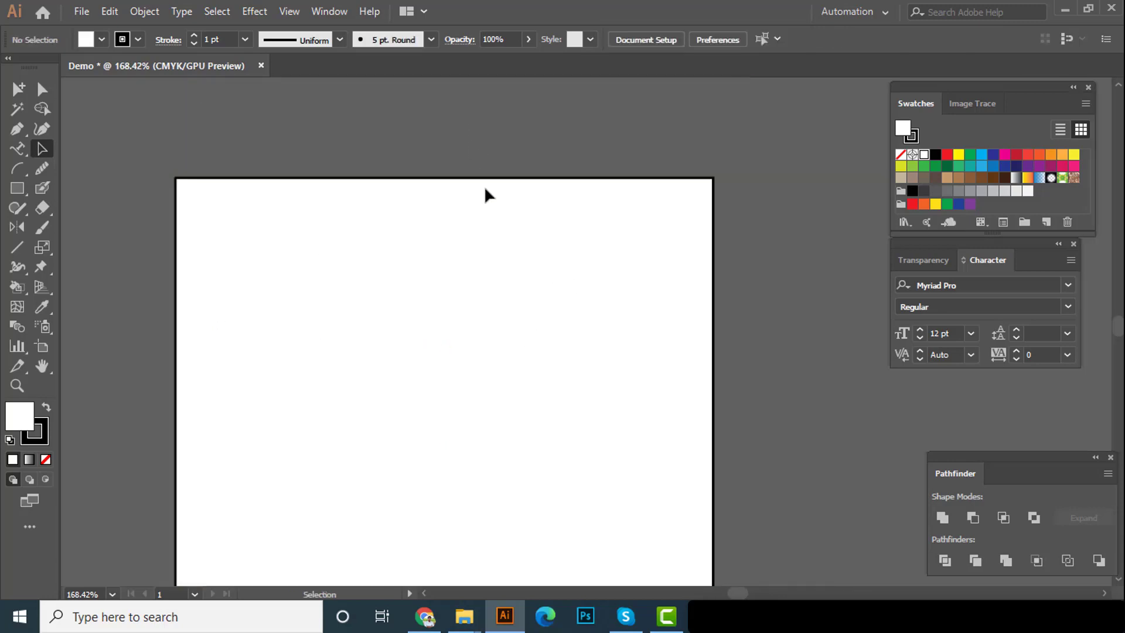
{"action": "left_click", "coordinate": [488, 239]}
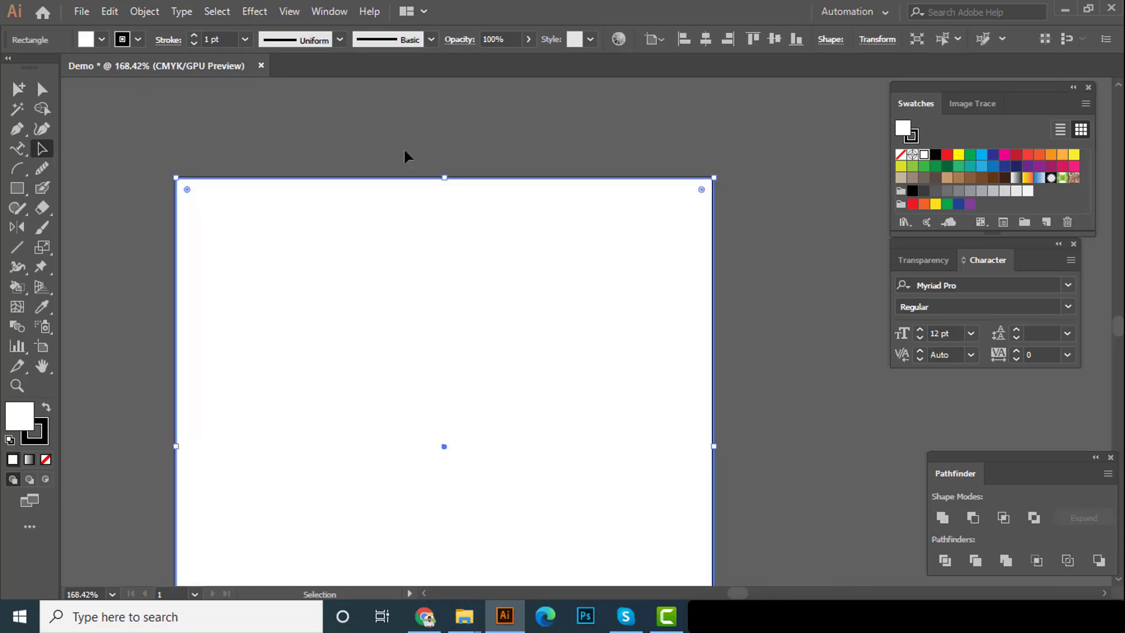
{"action": "left_click", "coordinate": [382, 142]}
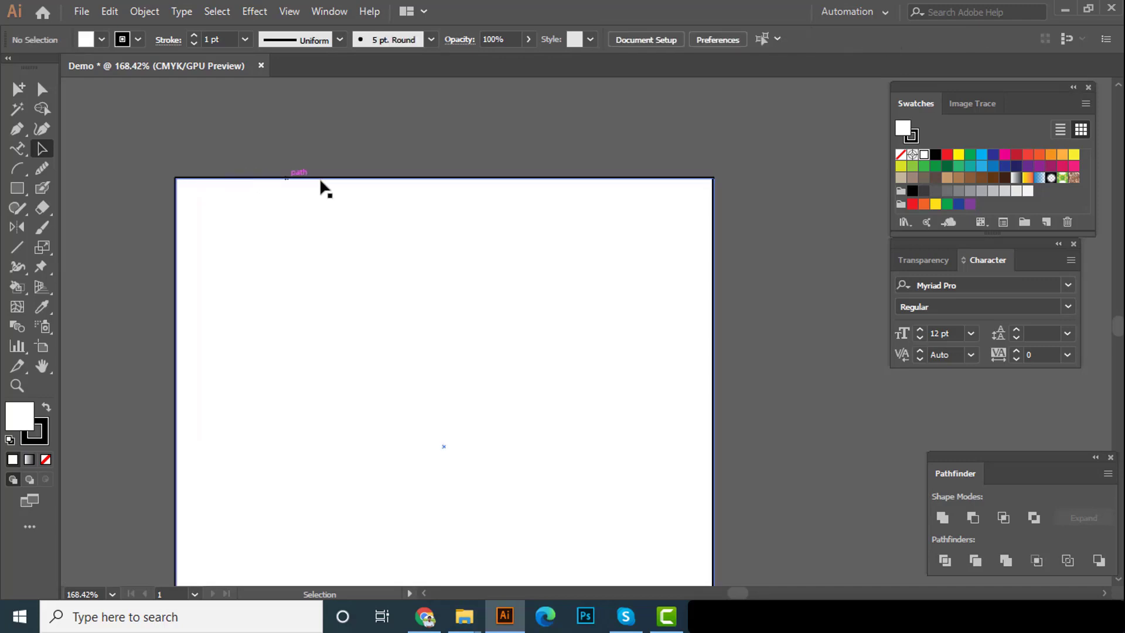
{"action": "left_click", "coordinate": [346, 254]}
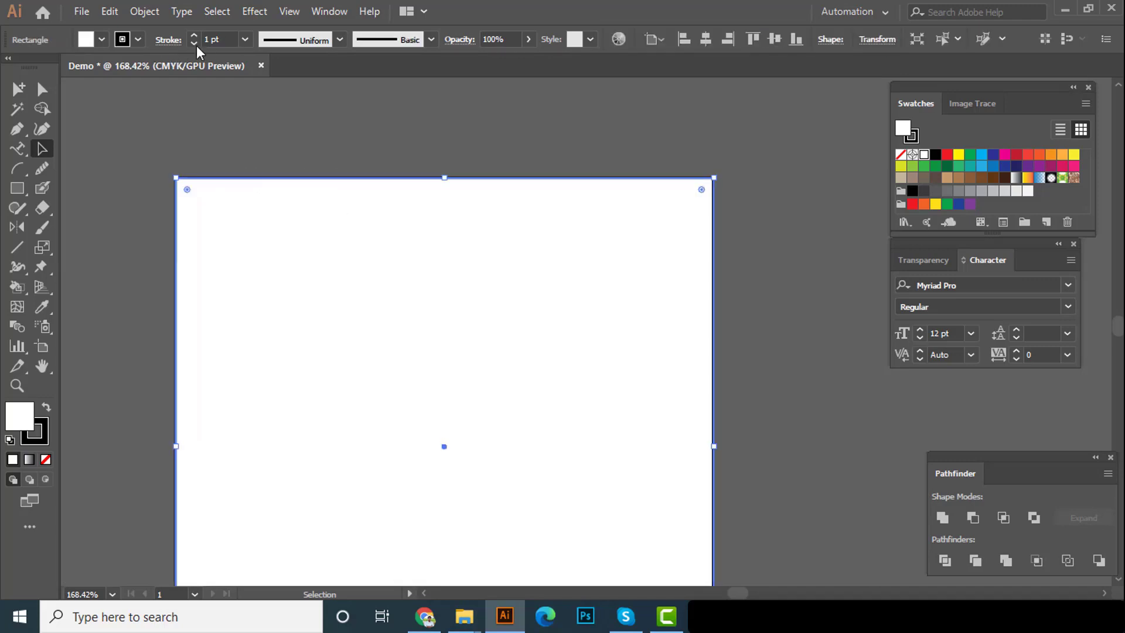
{"action": "left_click", "coordinate": [245, 39]}
{"action": "left_click", "coordinate": [268, 310]}
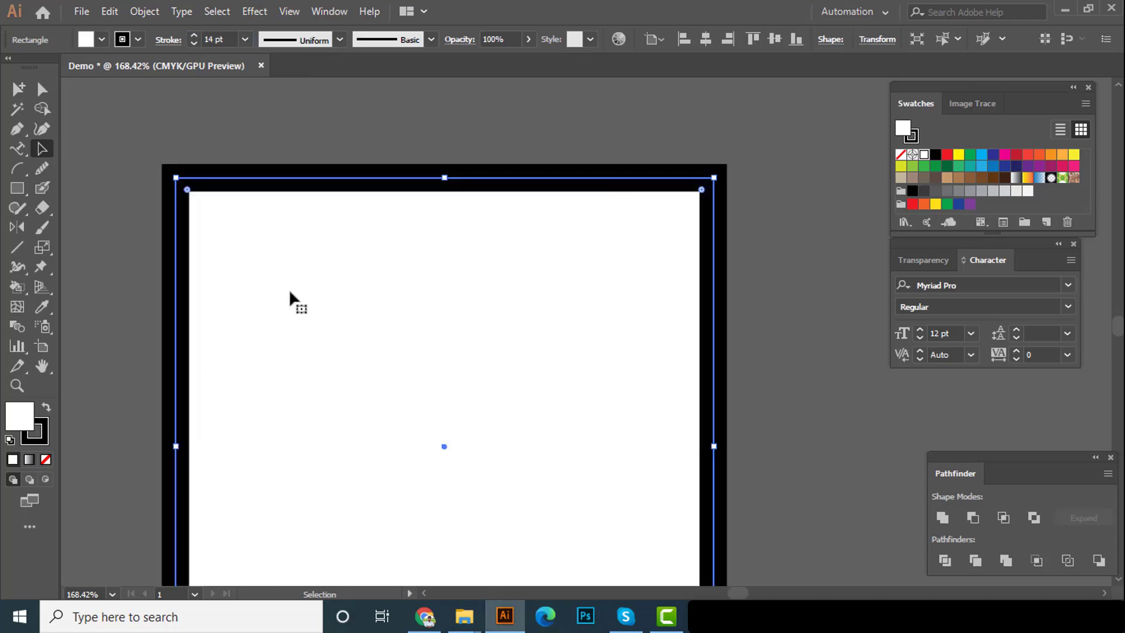
{"action": "left_click", "coordinate": [318, 124]}
{"action": "left_click_drag", "start_coordinate": [559, 258], "coordinate": [413, 278]}
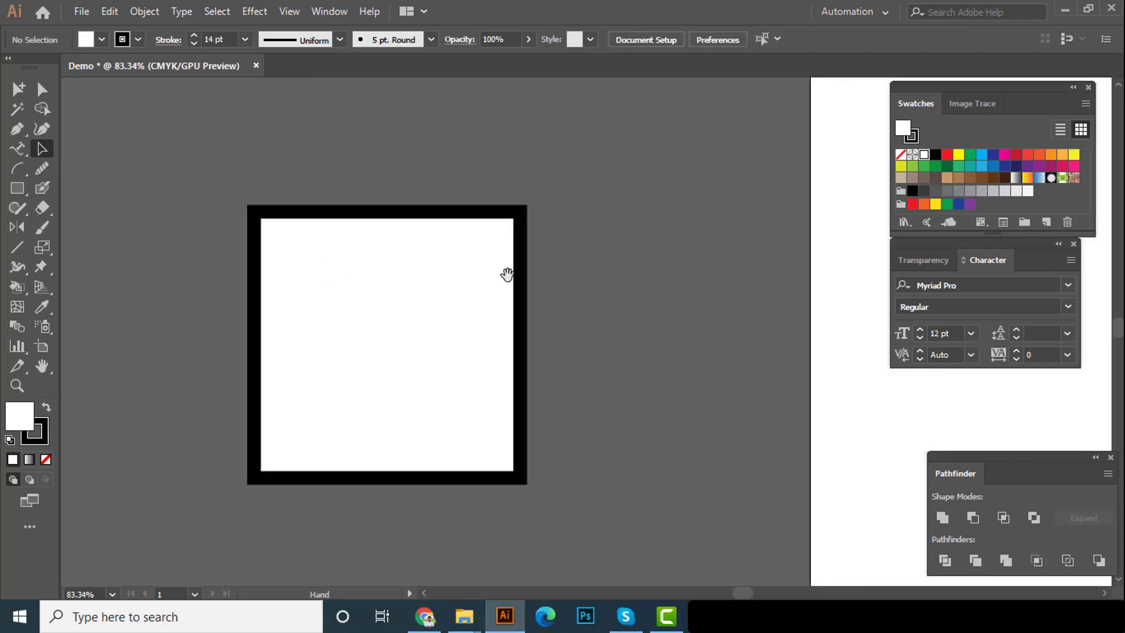
Set the square's stroke color to None, and undo that change
{"action": "left_click", "coordinate": [512, 282]}
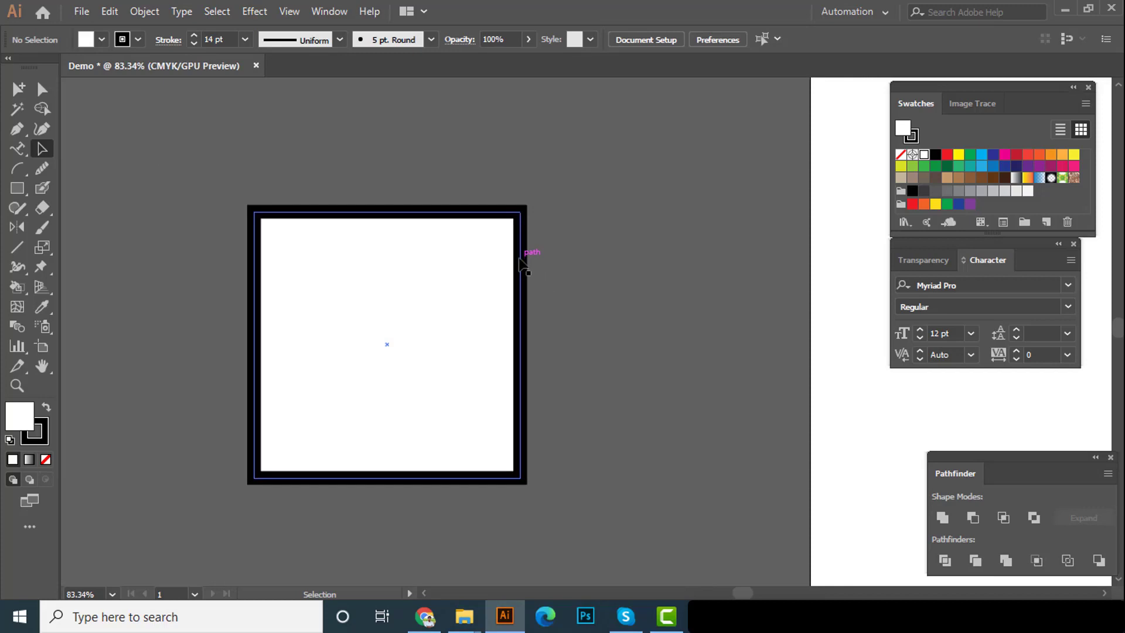
{"action": "left_click", "coordinate": [298, 306]}
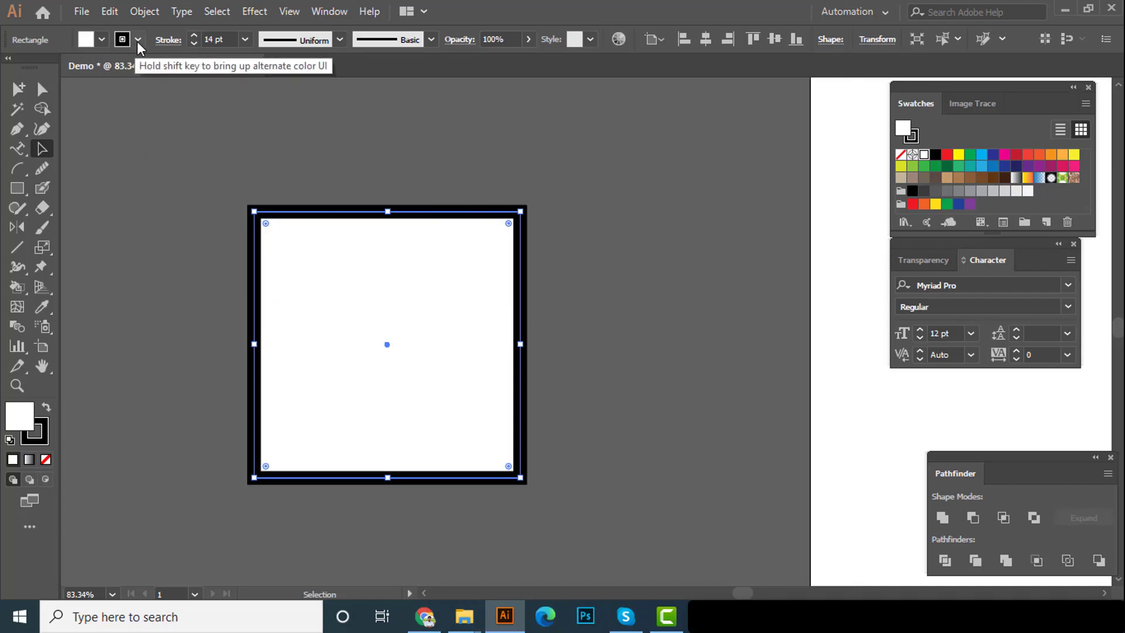
{"action": "left_click", "coordinate": [137, 40]}
{"action": "left_click", "coordinate": [11, 67]}
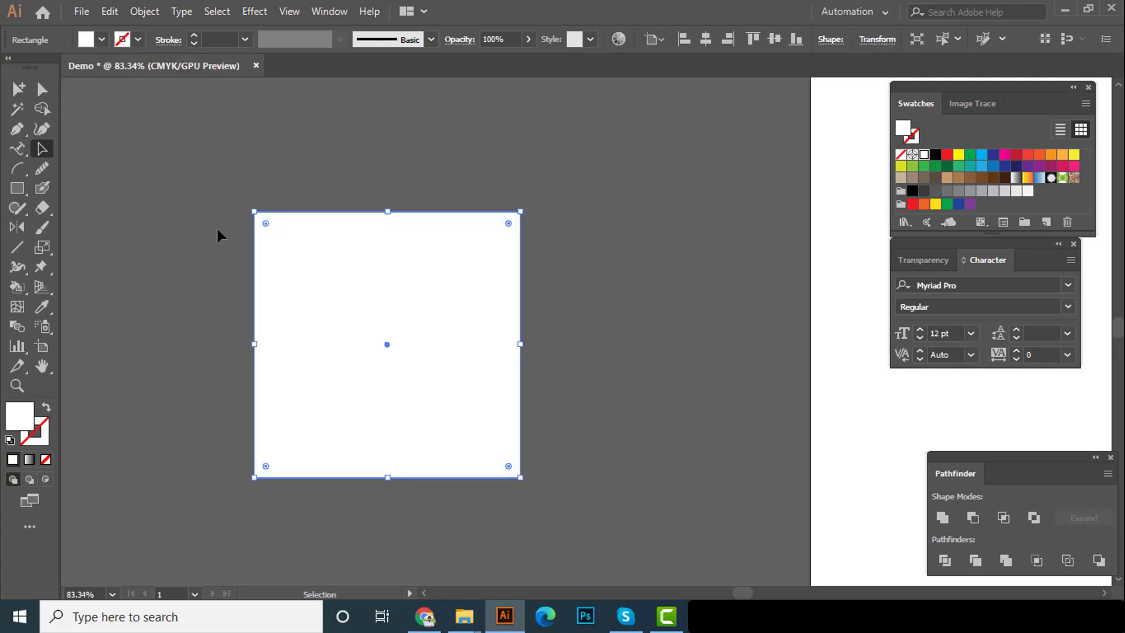
{"action": "left_click", "coordinate": [109, 12]}
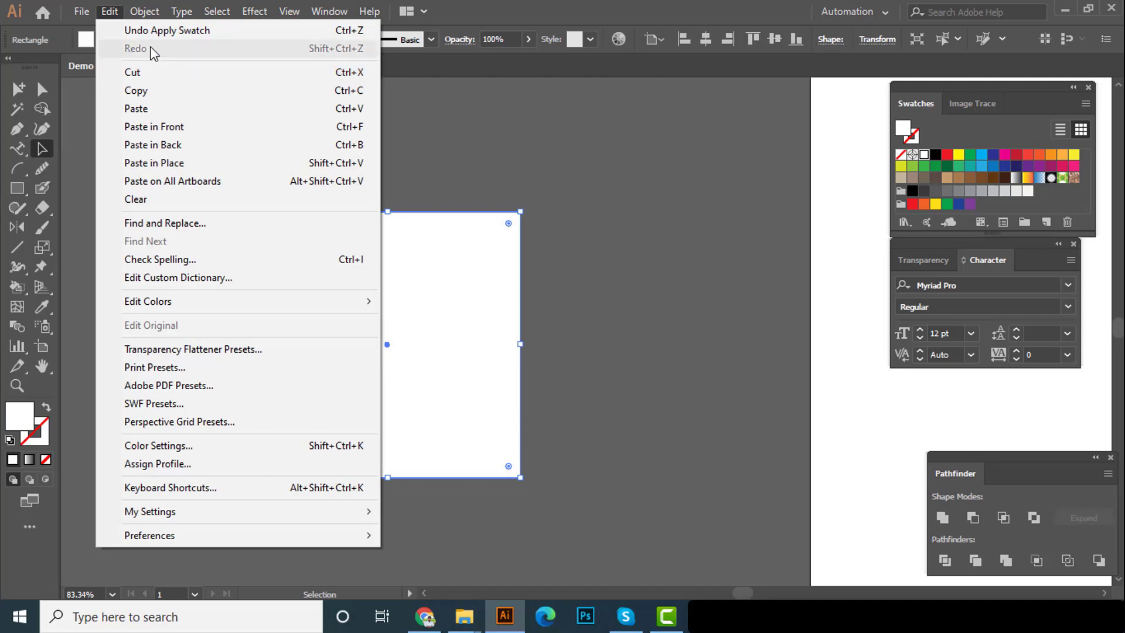
{"action": "left_click", "coordinate": [157, 34]}
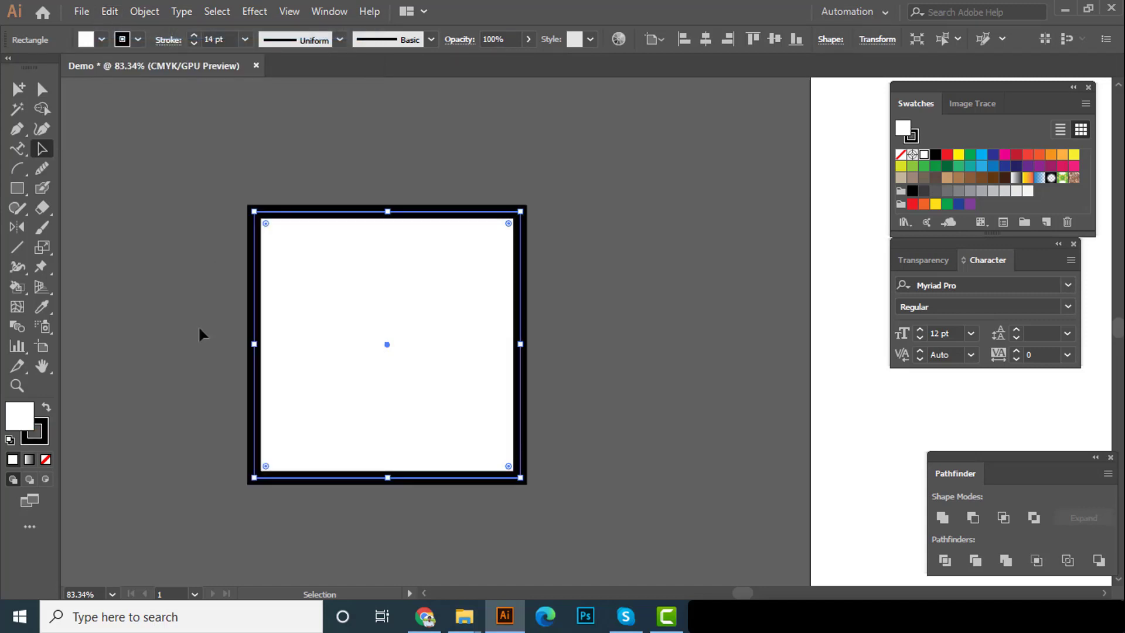
Remove the stroke from the square, keeping its white fill, and deselect it
{"action": "left_click", "coordinate": [46, 444]}
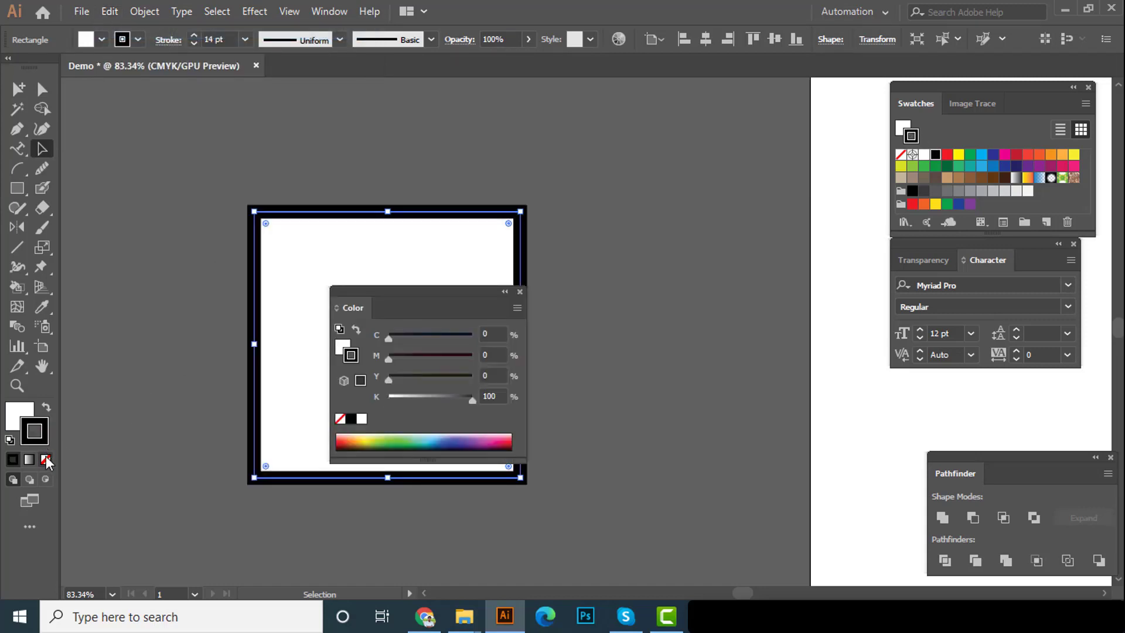
{"action": "left_click", "coordinate": [46, 459]}
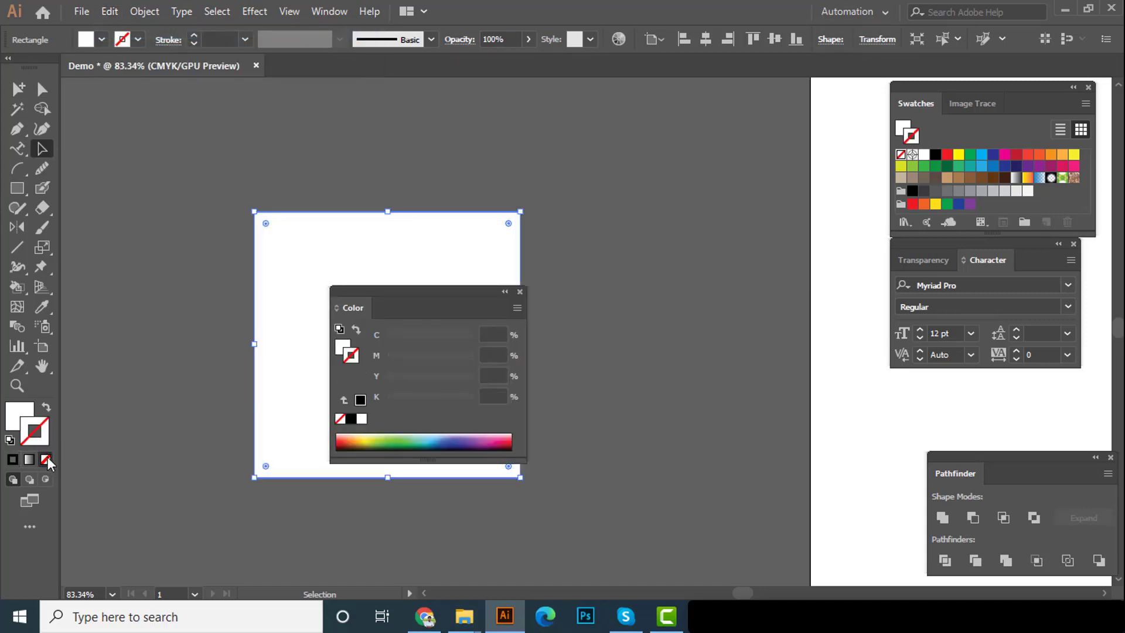
{"action": "left_click", "coordinate": [519, 291]}
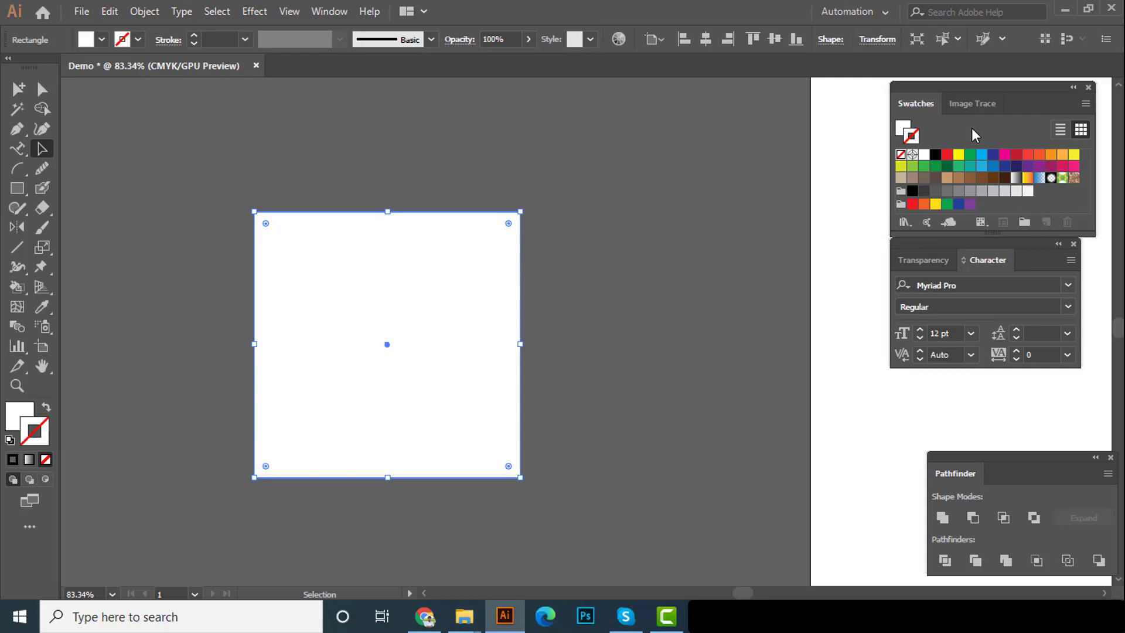
{"action": "left_click", "coordinate": [319, 12]}
{"action": "mouse_move", "coordinate": [374, 610]}
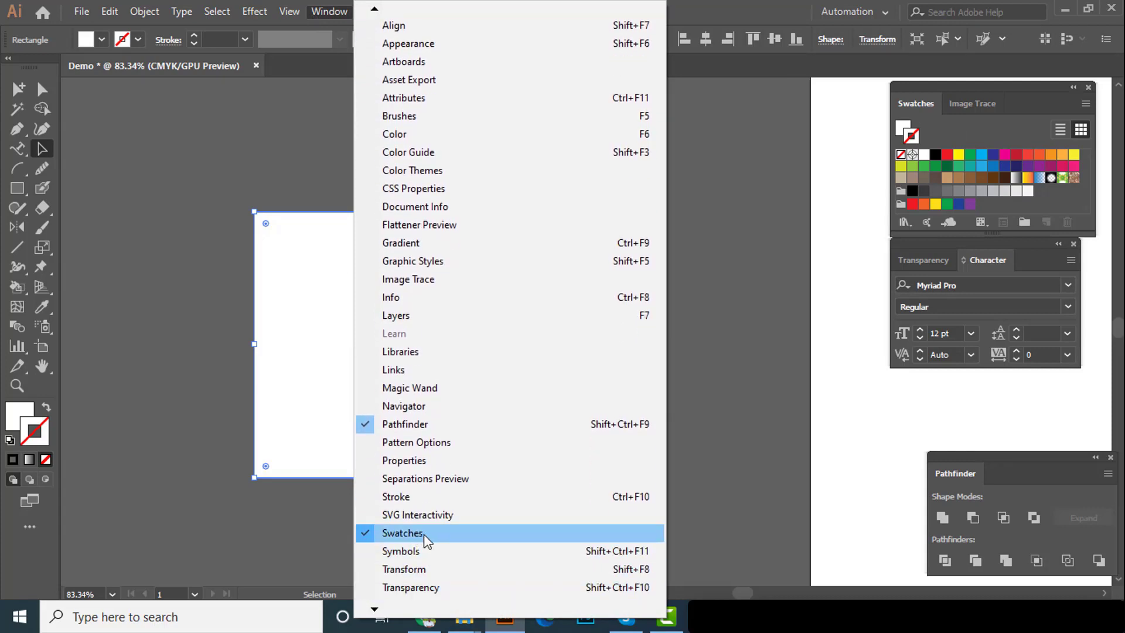
{"action": "left_click", "coordinate": [781, 366]}
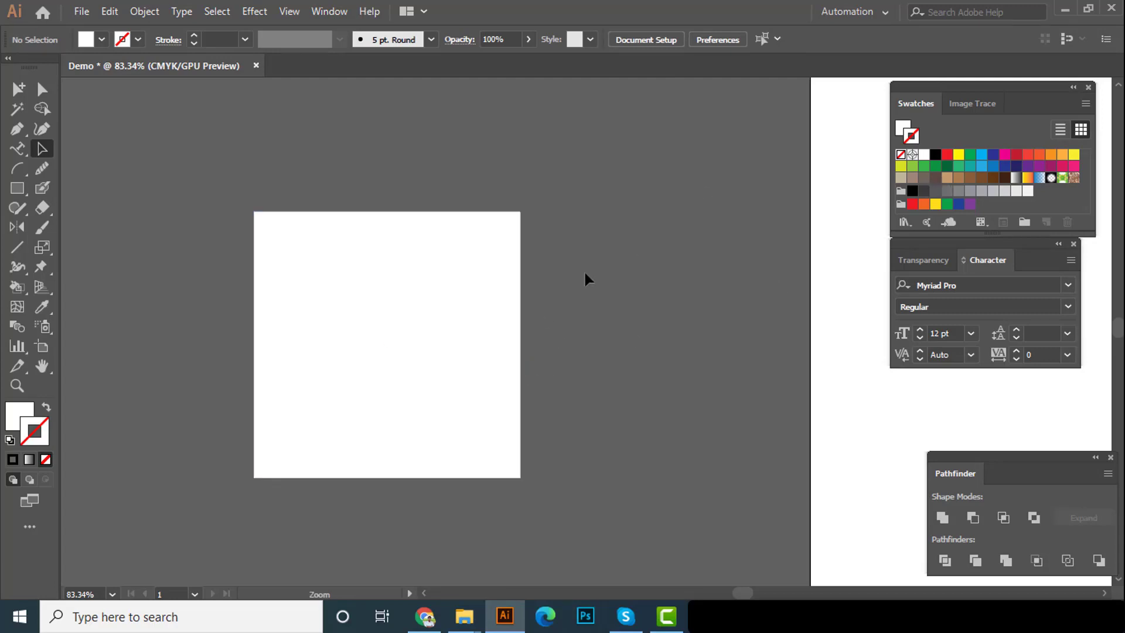
Move the white square up and farther left of the artboard, and deselect it
{"action": "scroll", "coordinate": [583, 270], "scroll_direction": "down", "scroll_amount": 1}
{"action": "scroll", "coordinate": [454, 349], "scroll_direction": "down", "scroll_amount": 1}
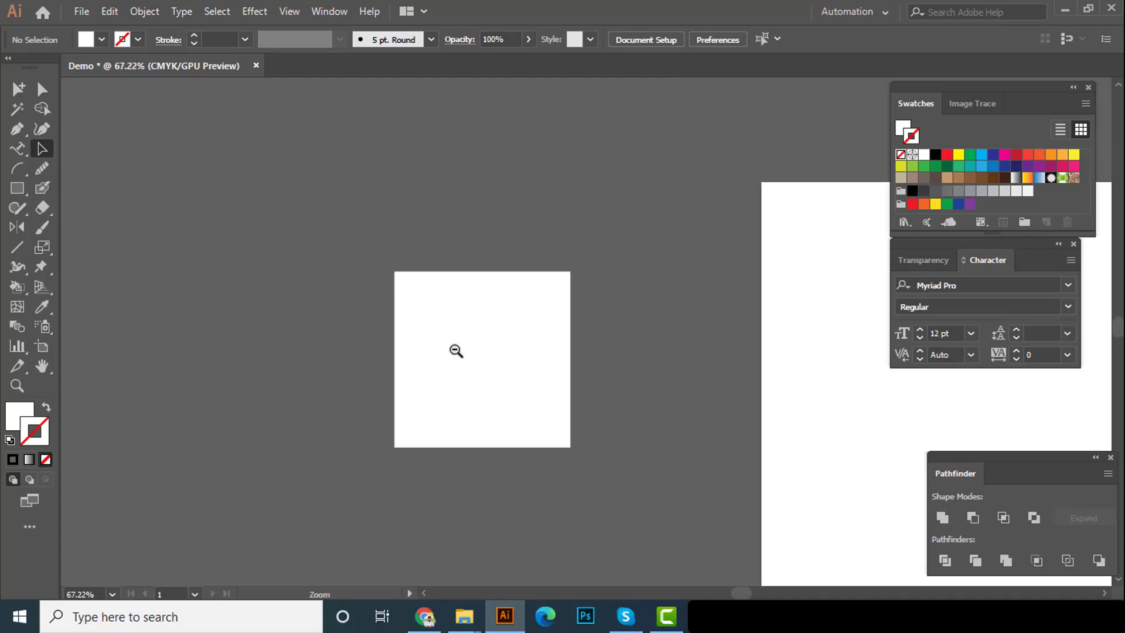
{"action": "left_click_drag", "start_coordinate": [438, 339], "coordinate": [285, 278]}
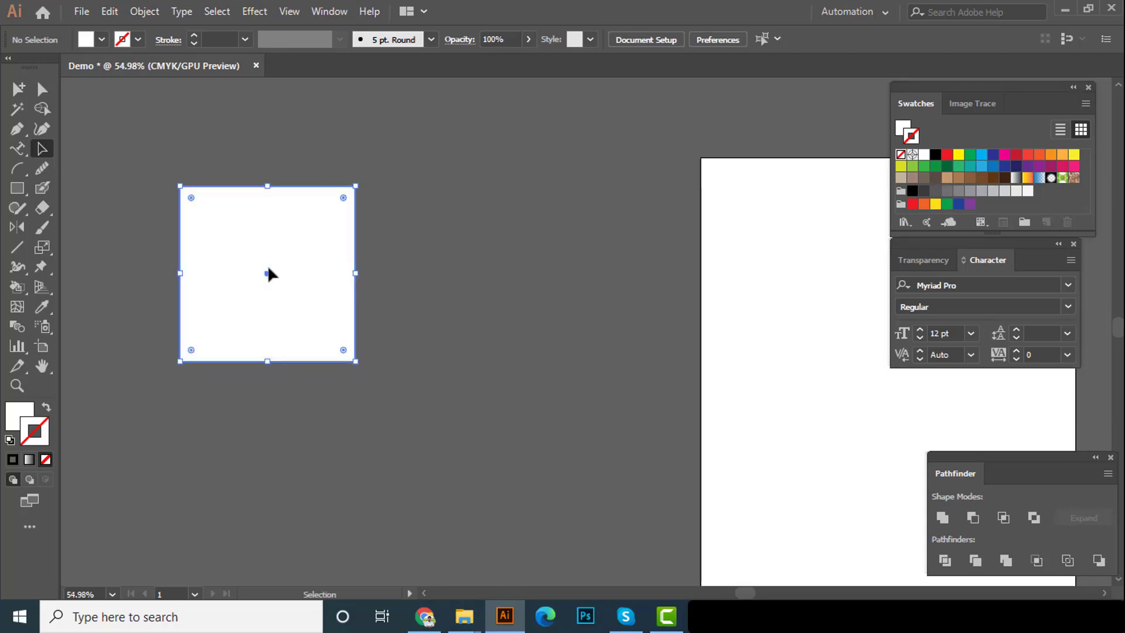
{"action": "left_click", "coordinate": [382, 232]}
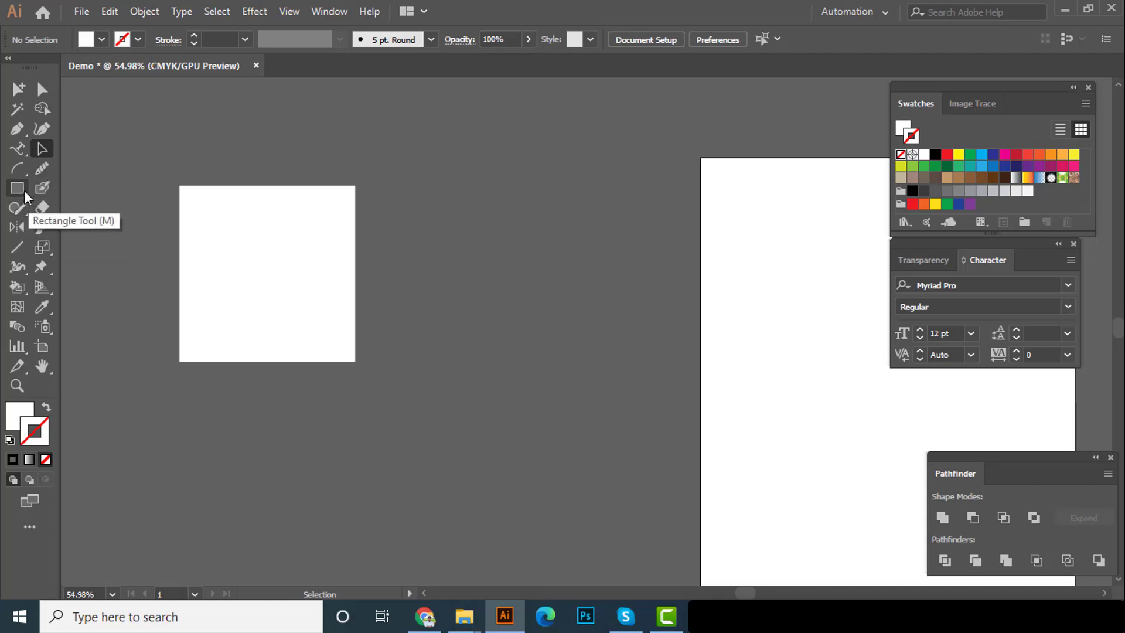
Draw a tall, narrow white rectangle with the Rectangle tool, just right of the square
{"action": "left_click", "coordinate": [18, 189]}
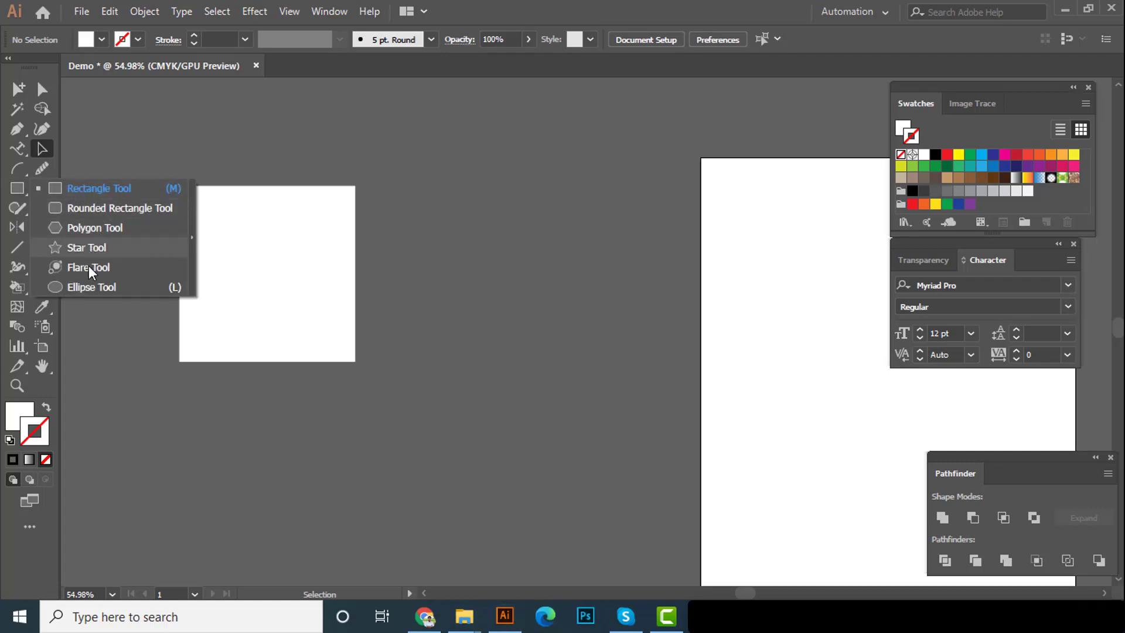
{"action": "left_click", "coordinate": [60, 187]}
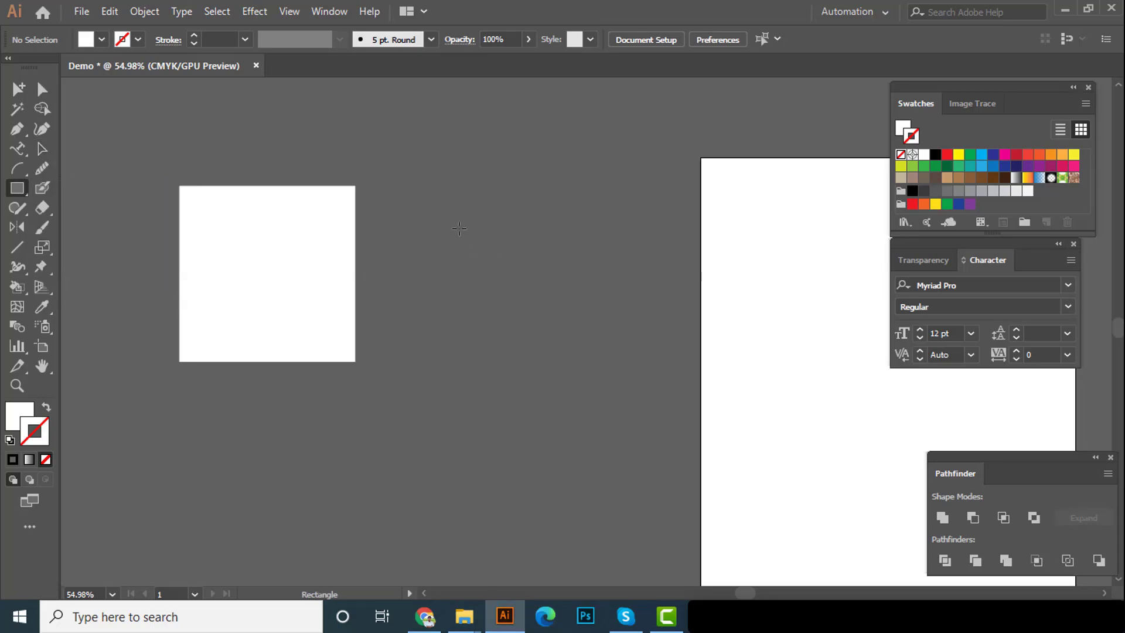
{"action": "left_click_drag", "start_coordinate": [421, 186], "coordinate": [480, 391]}
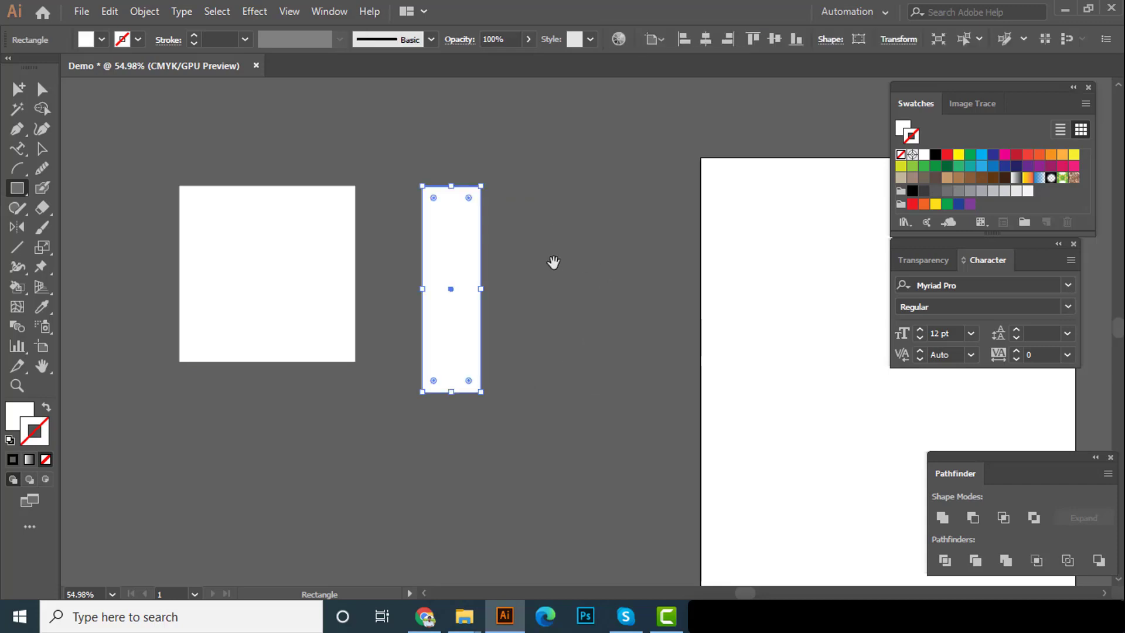
Draw a square of about 3.38 by 3.38 in between the narrow rectangle and the artboard
{"action": "left_click_drag", "start_coordinate": [552, 262], "coordinate": [530, 284]}
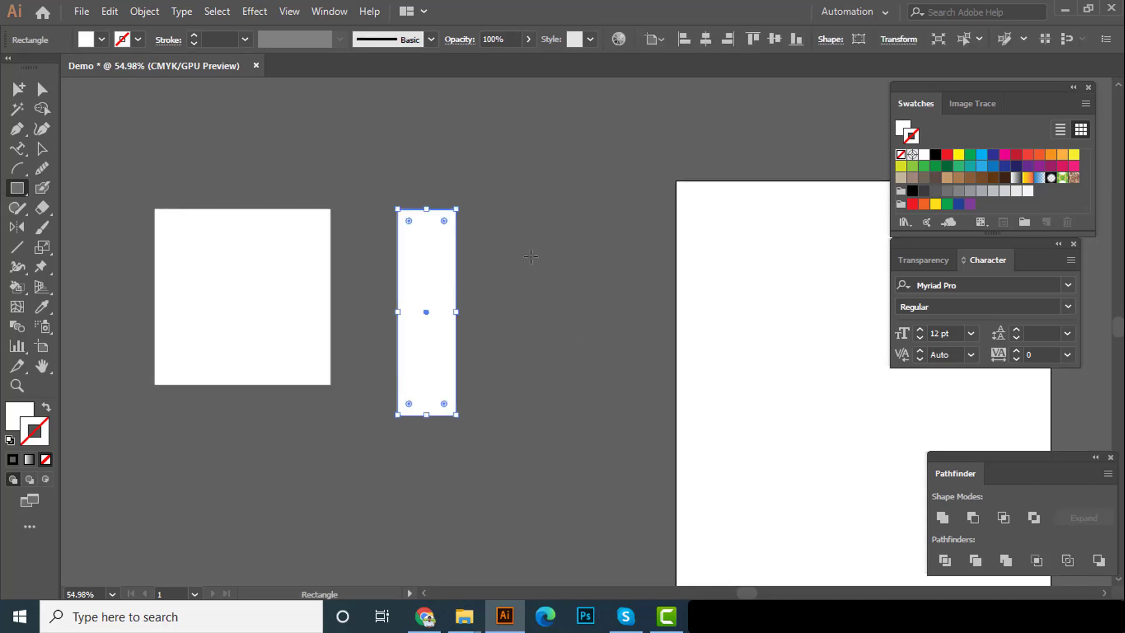
{"action": "left_click_drag", "start_coordinate": [517, 241], "coordinate": [664, 385]}
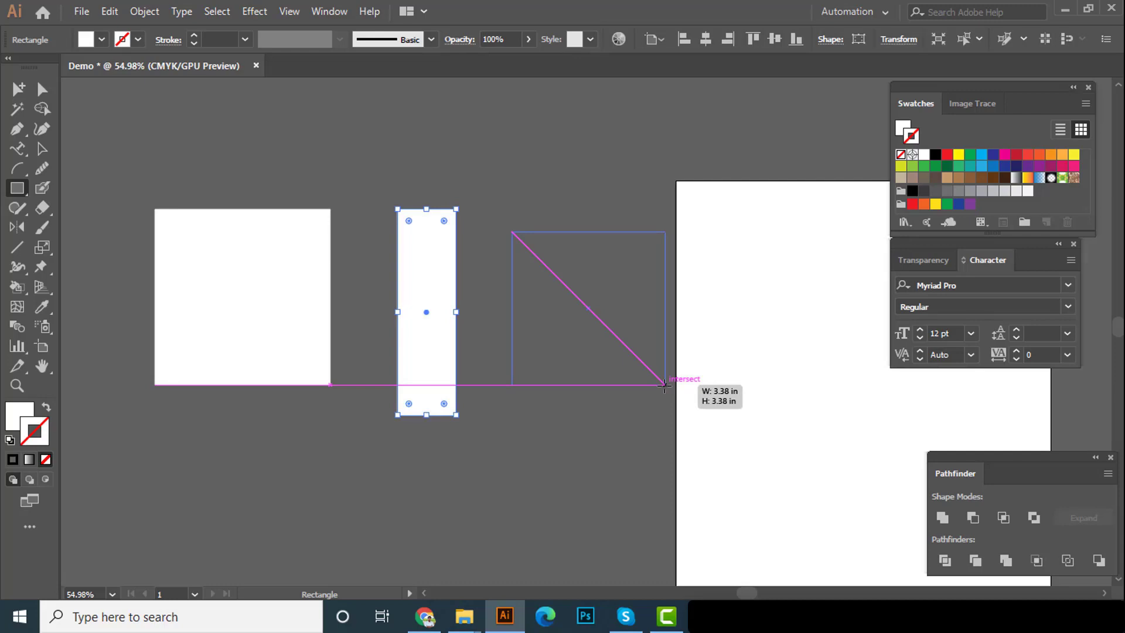
{"action": "left_click_drag", "start_coordinate": [634, 420], "coordinate": [635, 419]}
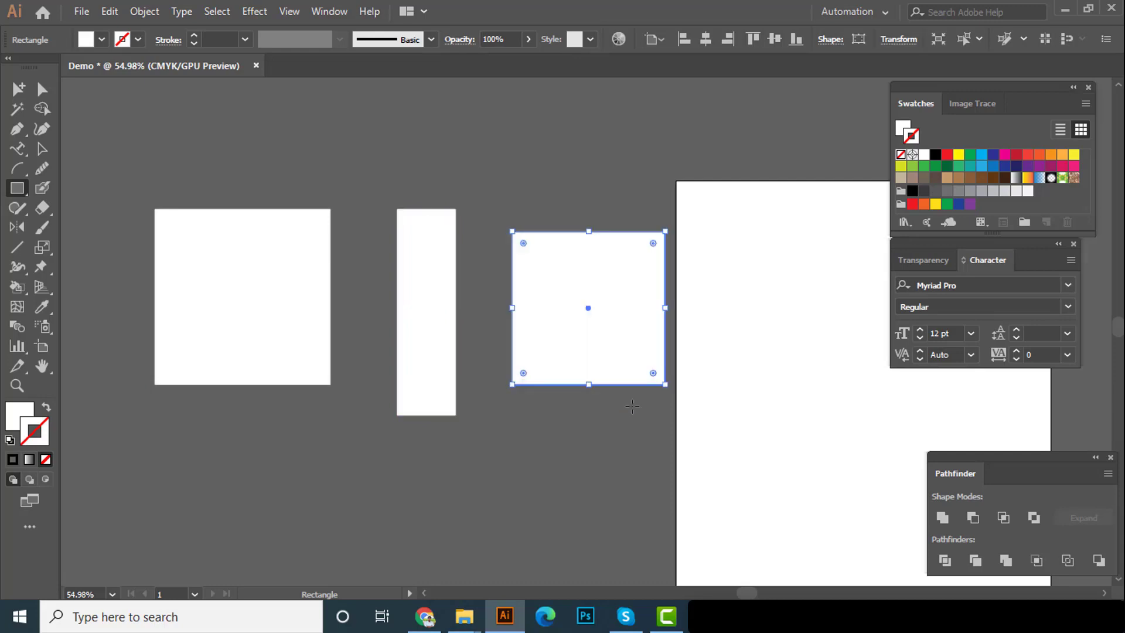
Create a rectangle with an exact width of 2 in and height of 2 in below the other shapes
{"action": "scroll", "coordinate": [476, 344], "scroll_direction": "down", "scroll_amount": 1}
{"action": "scroll", "coordinate": [434, 333], "scroll_direction": "down", "scroll_amount": 2}
{"action": "left_click_drag", "start_coordinate": [422, 342], "coordinate": [441, 315]}
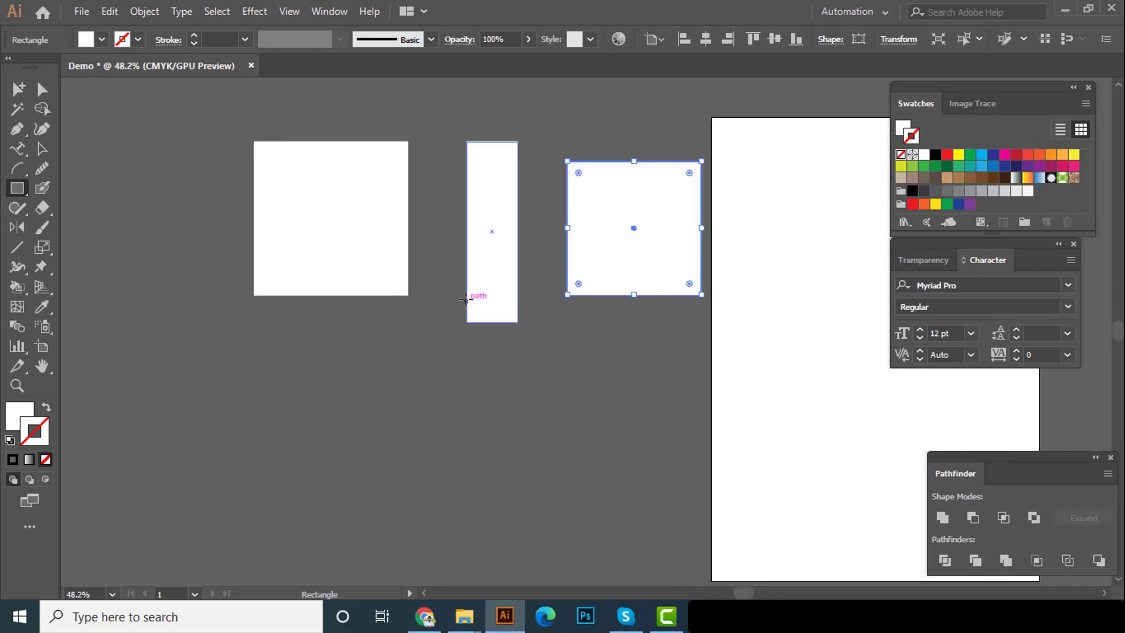
{"action": "left_click", "coordinate": [331, 405]}
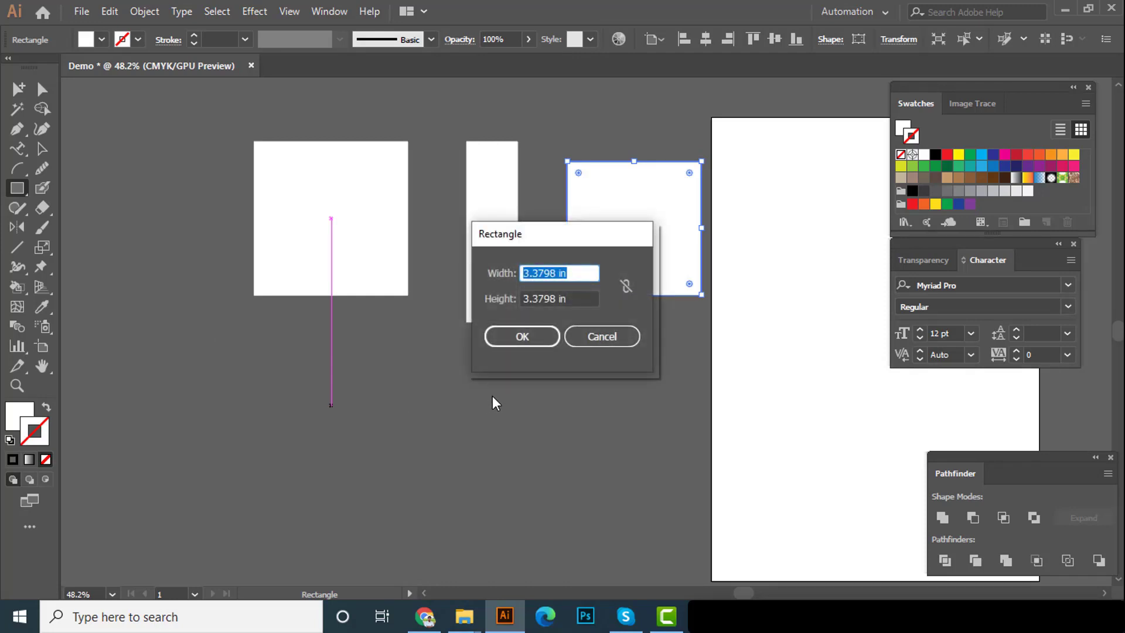
{"action": "key", "text": "Escape"}
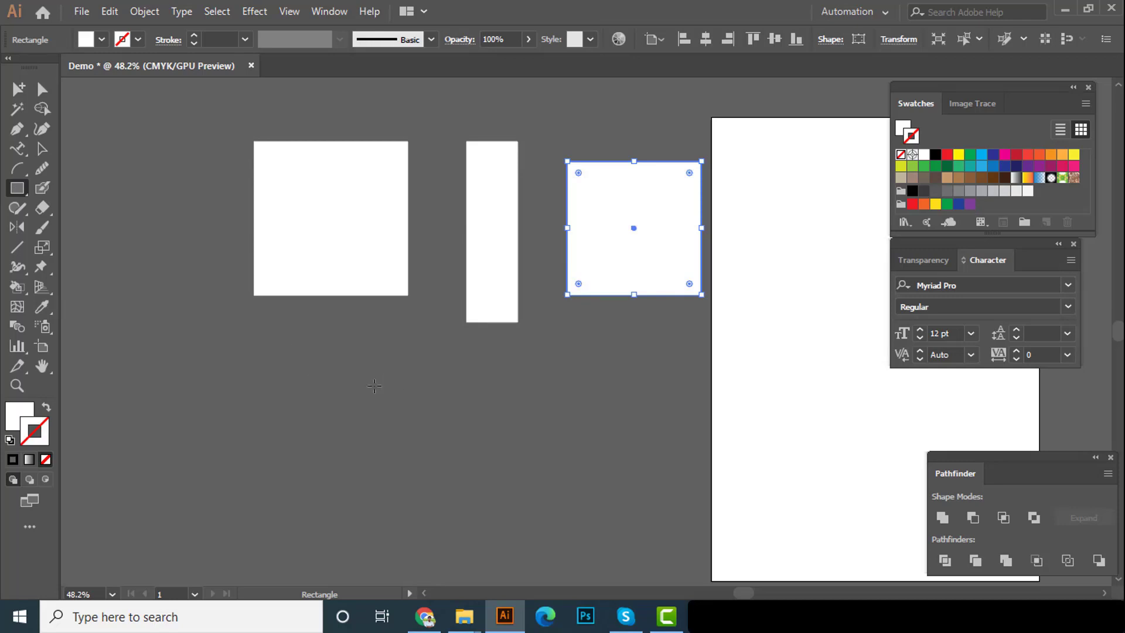
{"action": "left_click", "coordinate": [553, 405]}
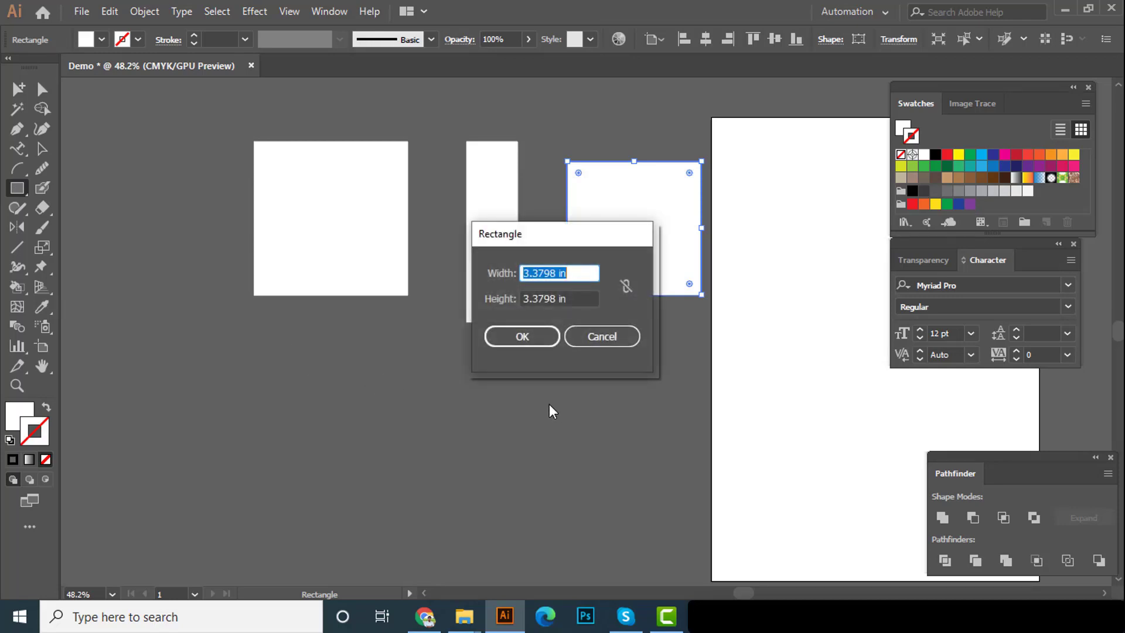
{"action": "type", "text": "2"}
{"action": "key", "text": "Tab"}
{"action": "type", "text": "2"}
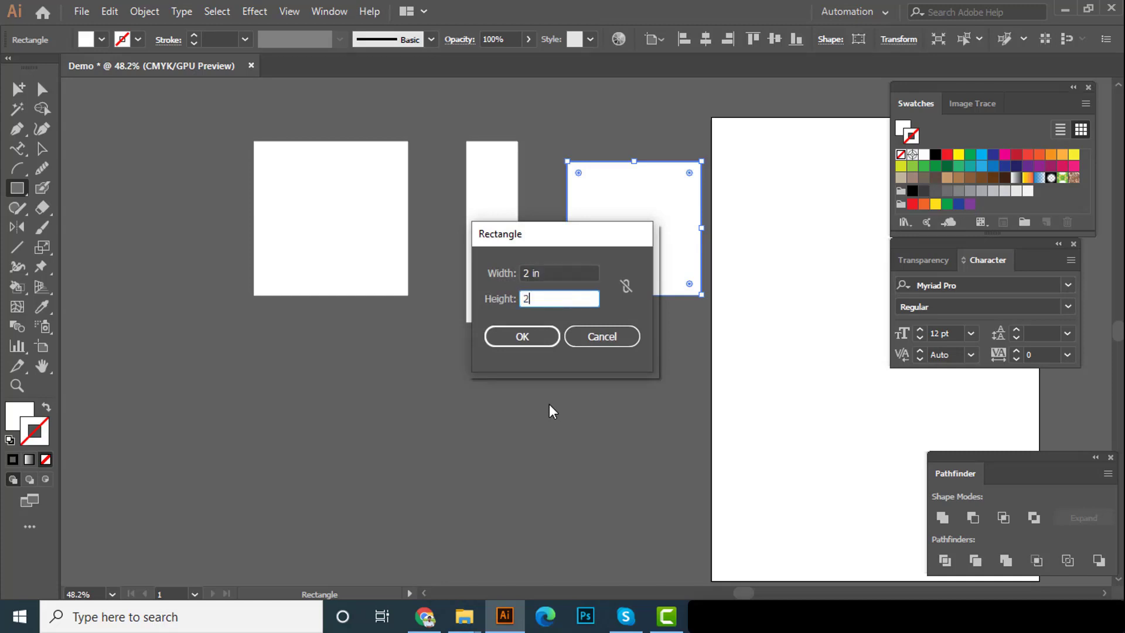
{"action": "key", "text": "Return"}
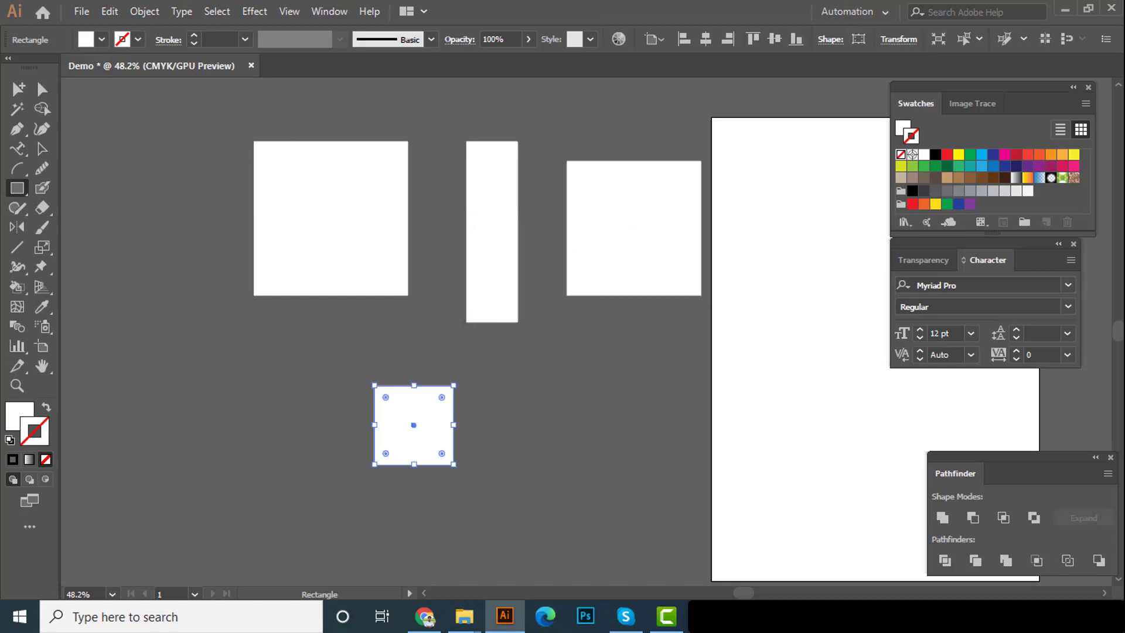
Examine the 2 in square up close, and select each of the four white shapes in turn
{"action": "left_click", "coordinate": [46, 151]}
{"action": "left_click_drag", "start_coordinate": [428, 430], "coordinate": [715, 414]}
{"action": "left_click_drag", "start_coordinate": [483, 430], "coordinate": [497, 361]}
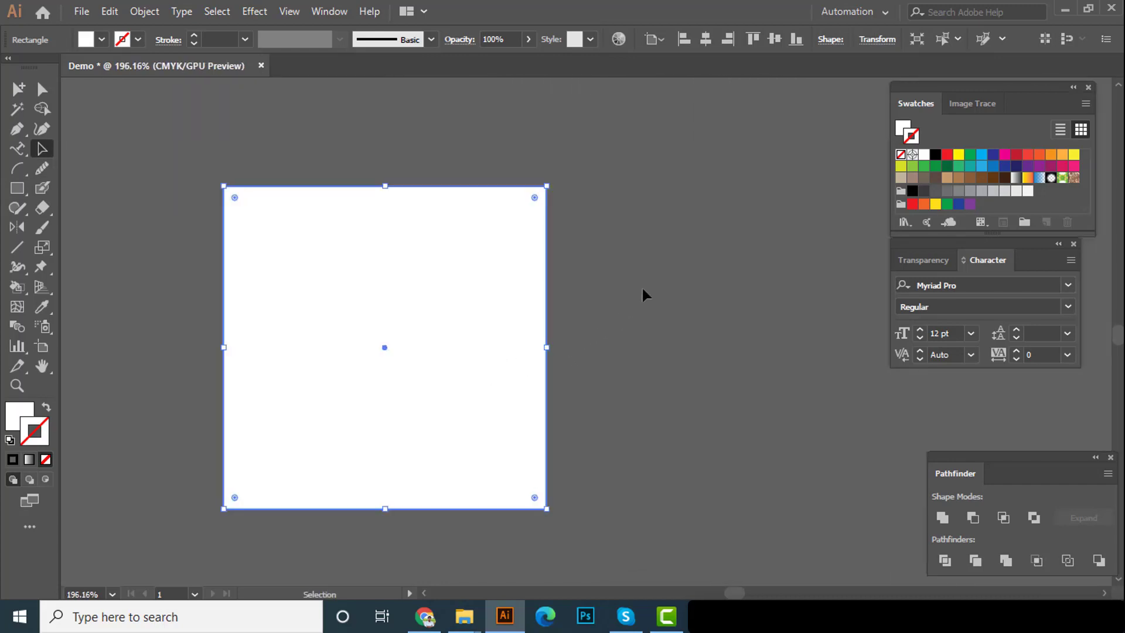
{"action": "left_click_drag", "start_coordinate": [643, 303], "coordinate": [570, 357]}
{"action": "left_click_drag", "start_coordinate": [575, 356], "coordinate": [463, 387]}
{"action": "left_click_drag", "start_coordinate": [495, 367], "coordinate": [452, 409]}
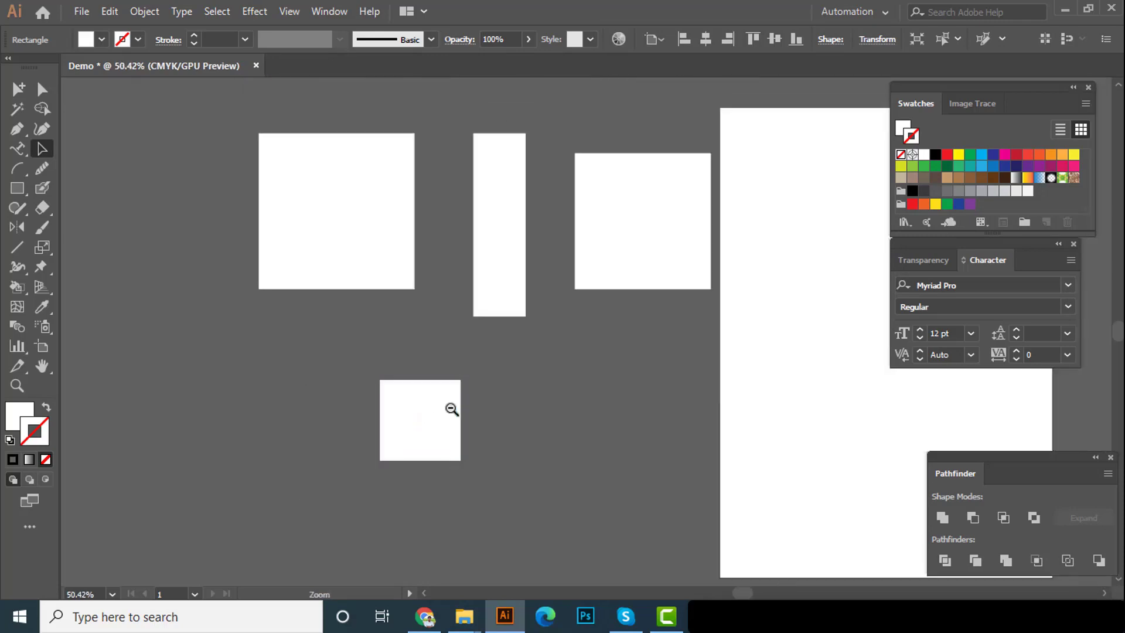
{"action": "left_click", "coordinate": [494, 350]}
{"action": "left_click", "coordinate": [437, 409]}
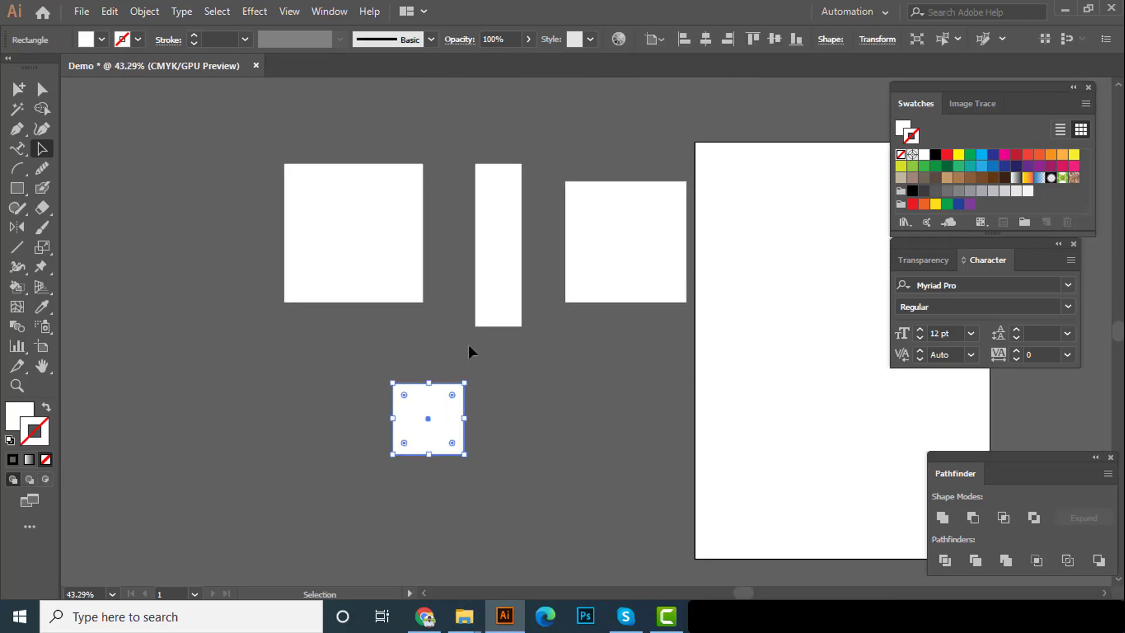
{"action": "left_click", "coordinate": [352, 291]}
{"action": "left_click", "coordinate": [475, 260]}
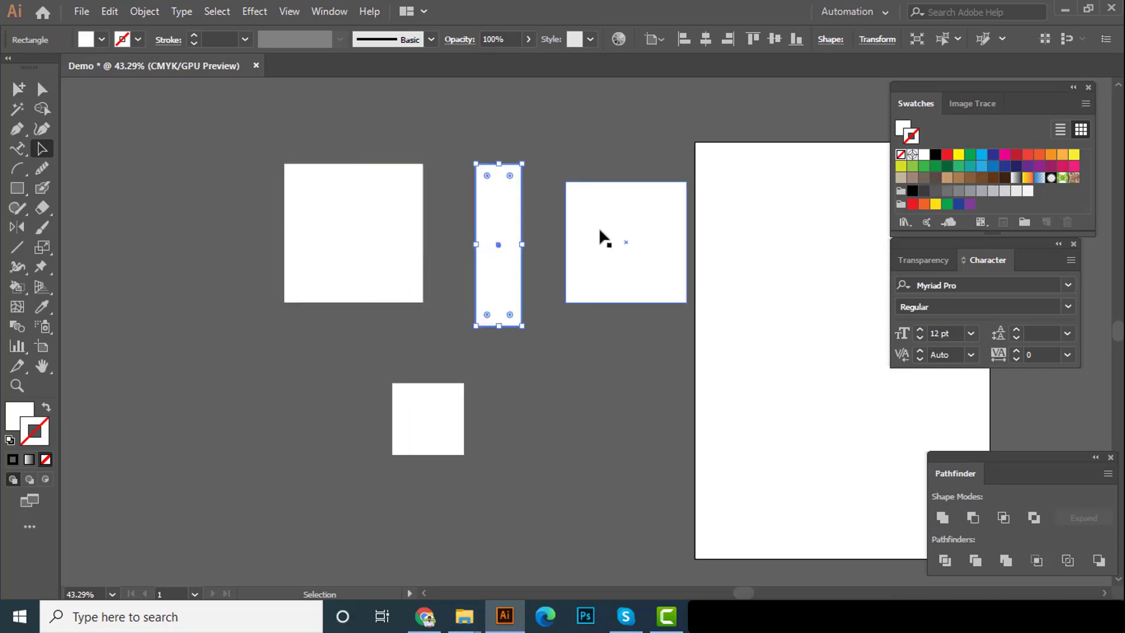
{"action": "left_click", "coordinate": [602, 238]}
Fill the large leftmost square with the blue color #0691bc, and close the Color panel
{"action": "left_click", "coordinate": [323, 252]}
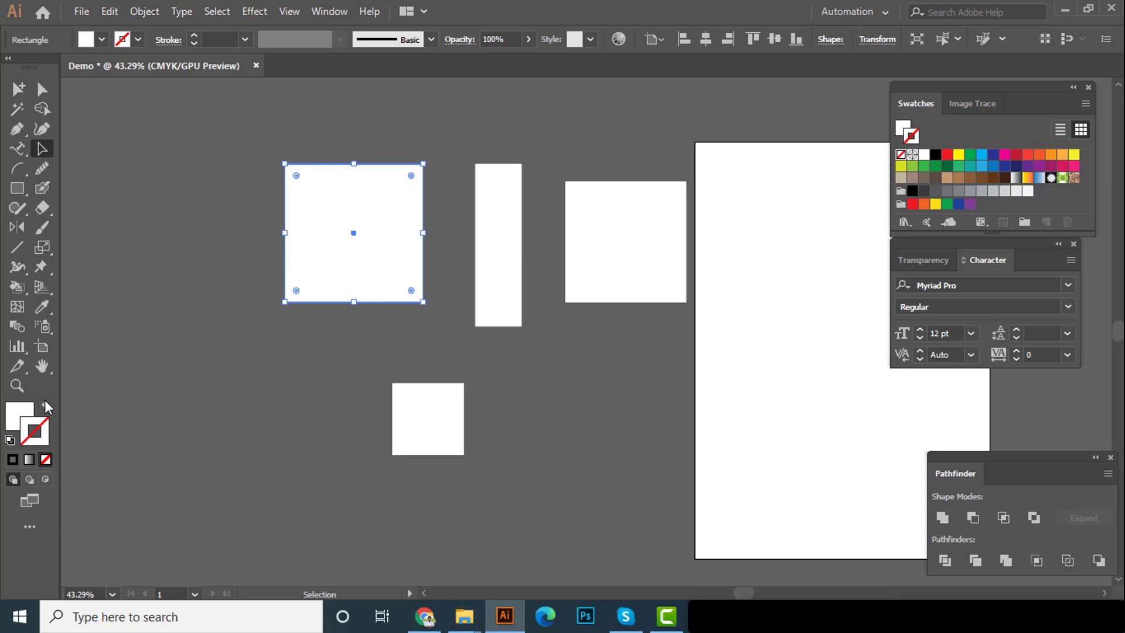
{"action": "double_click", "coordinate": [16, 412]}
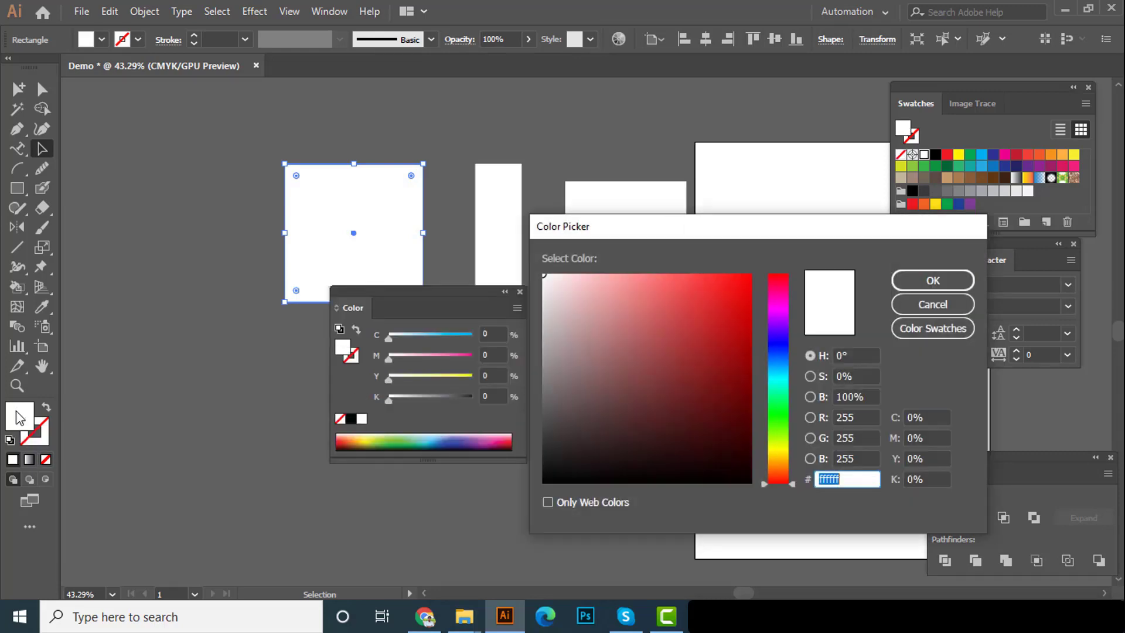
{"action": "left_click_drag", "start_coordinate": [778, 355], "coordinate": [778, 369]}
{"action": "left_click", "coordinate": [741, 321]}
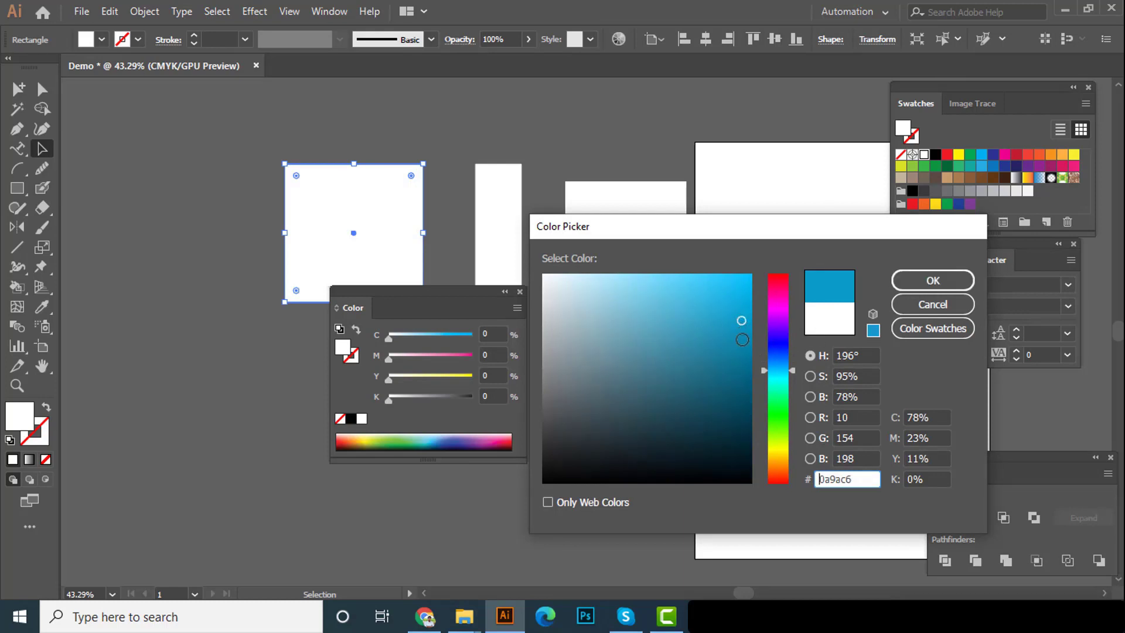
{"action": "left_click_drag", "start_coordinate": [741, 339], "coordinate": [746, 326]}
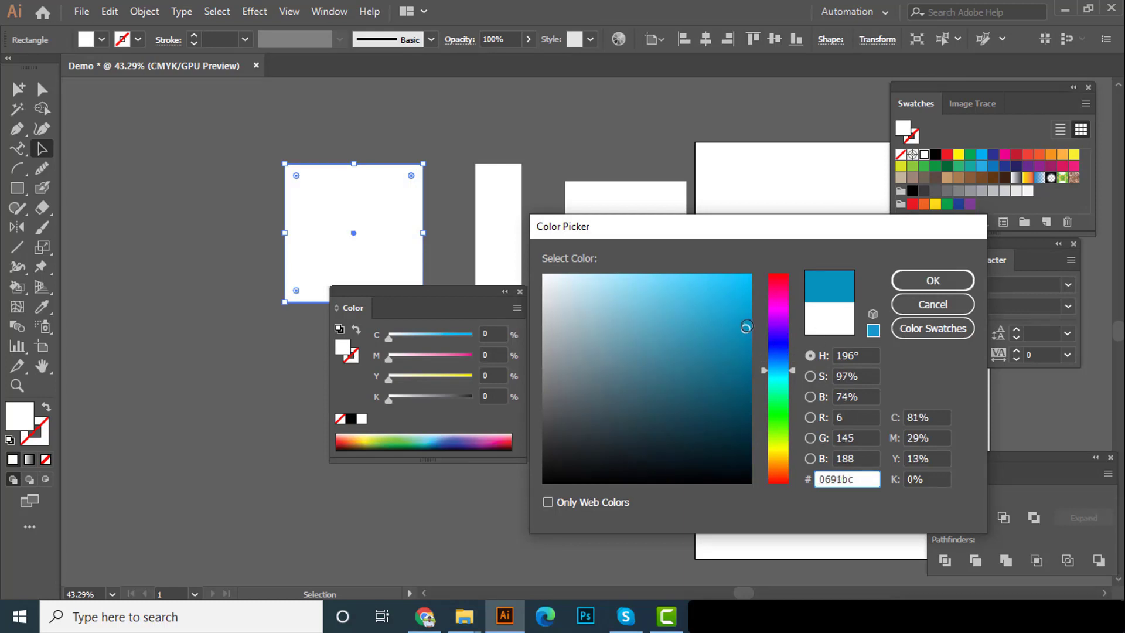
{"action": "left_click", "coordinate": [932, 280]}
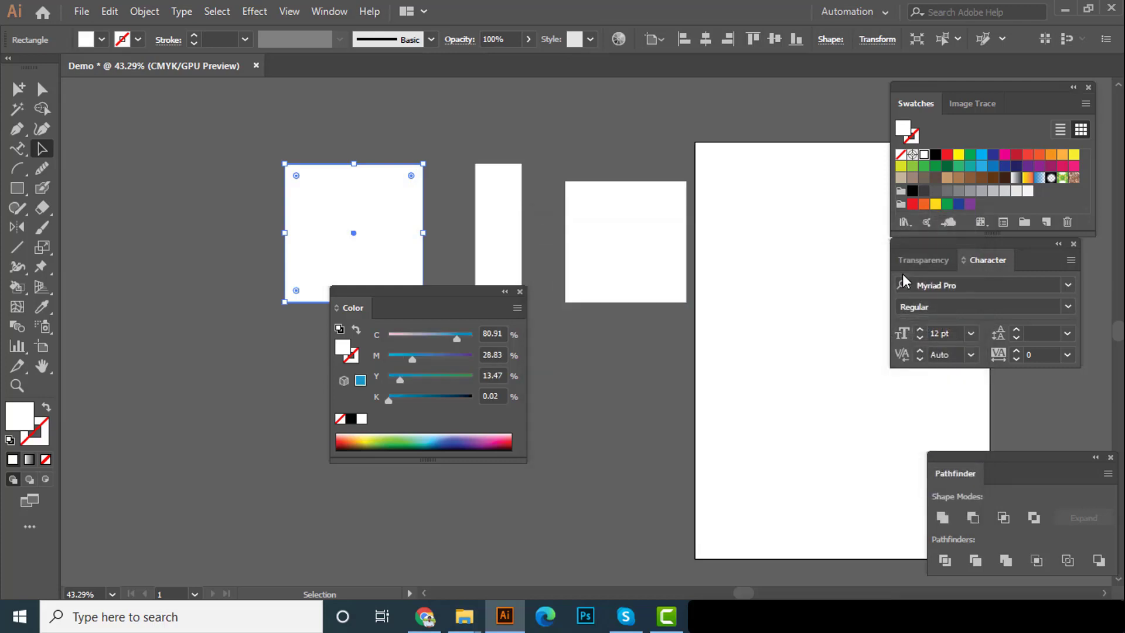
{"action": "left_click", "coordinate": [519, 292]}
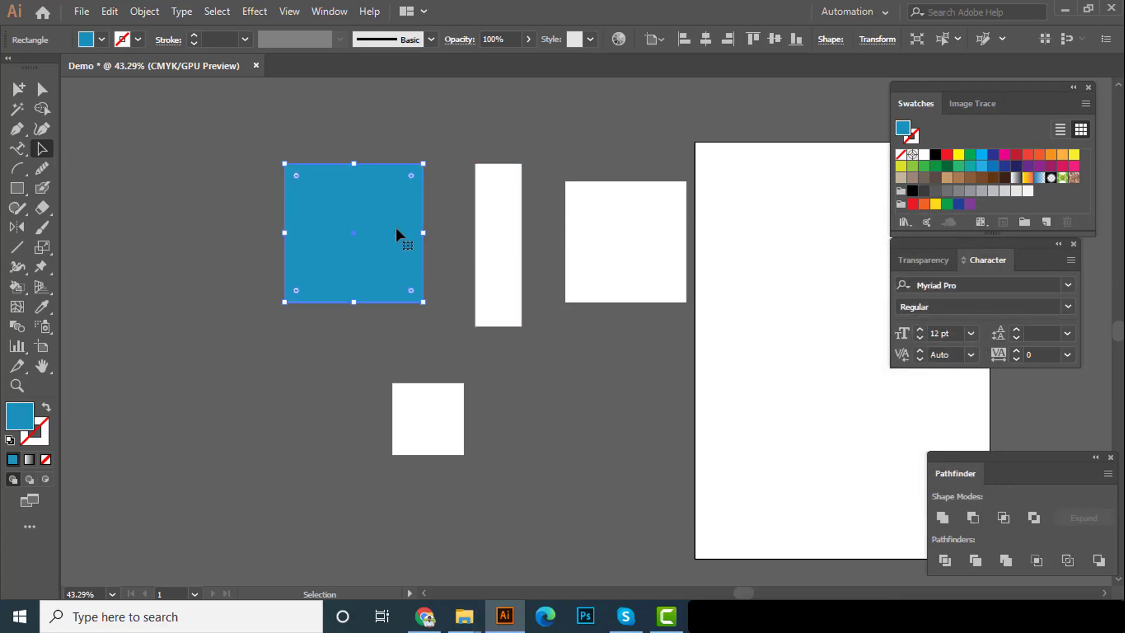
Fill the narrow rectangle with yellow and the square beside the artboard with green
{"action": "left_click", "coordinate": [494, 241]}
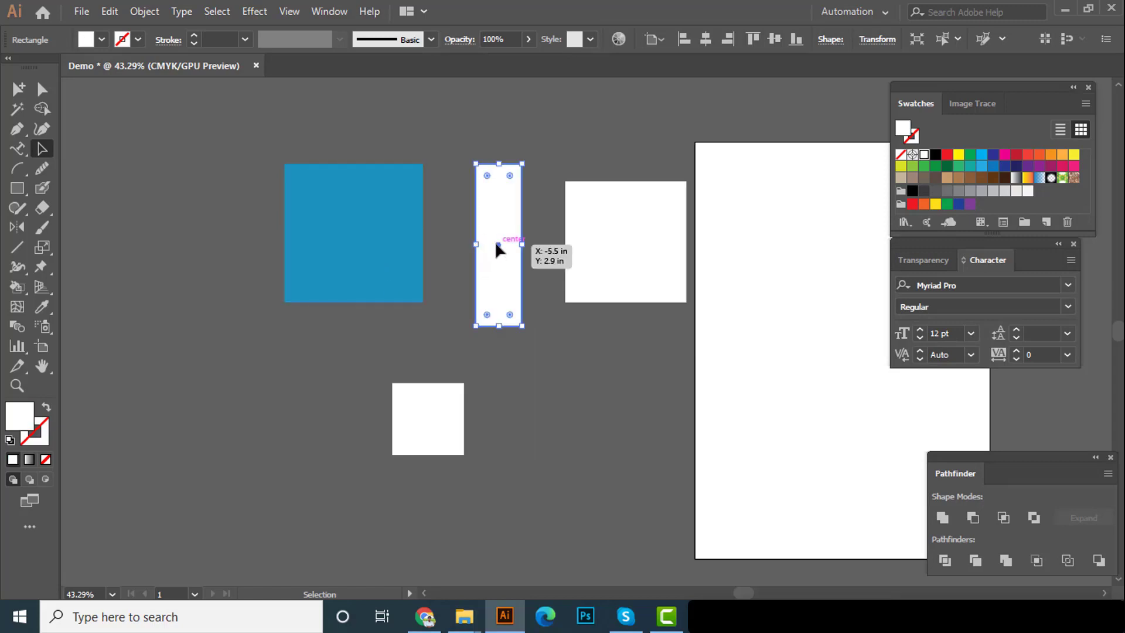
{"action": "left_click", "coordinate": [1073, 154]}
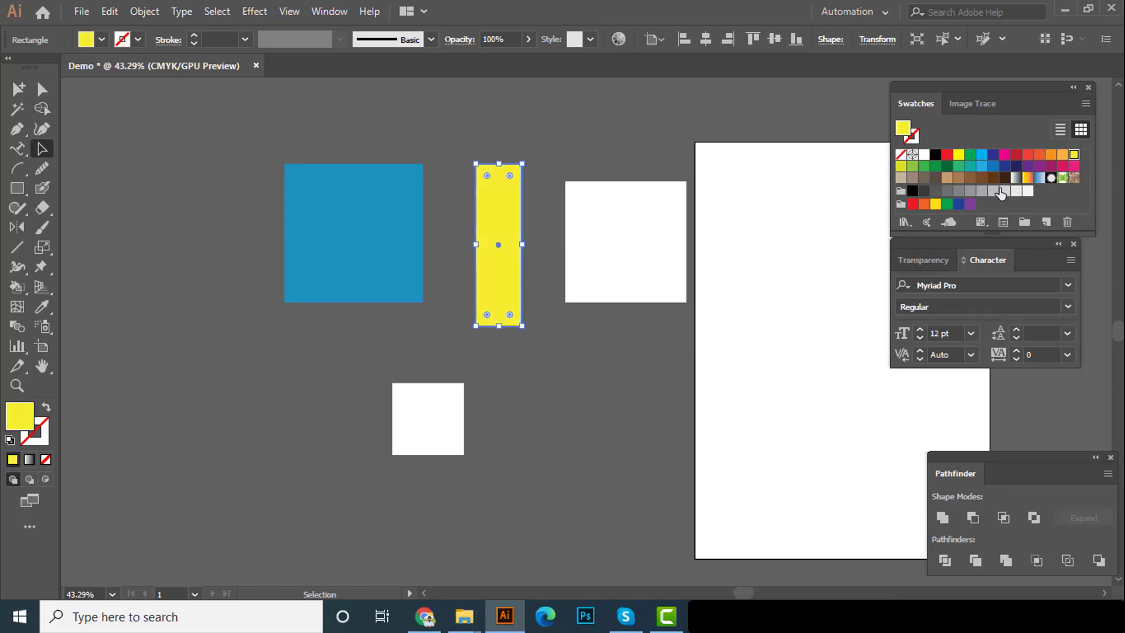
{"action": "left_click", "coordinate": [639, 264]}
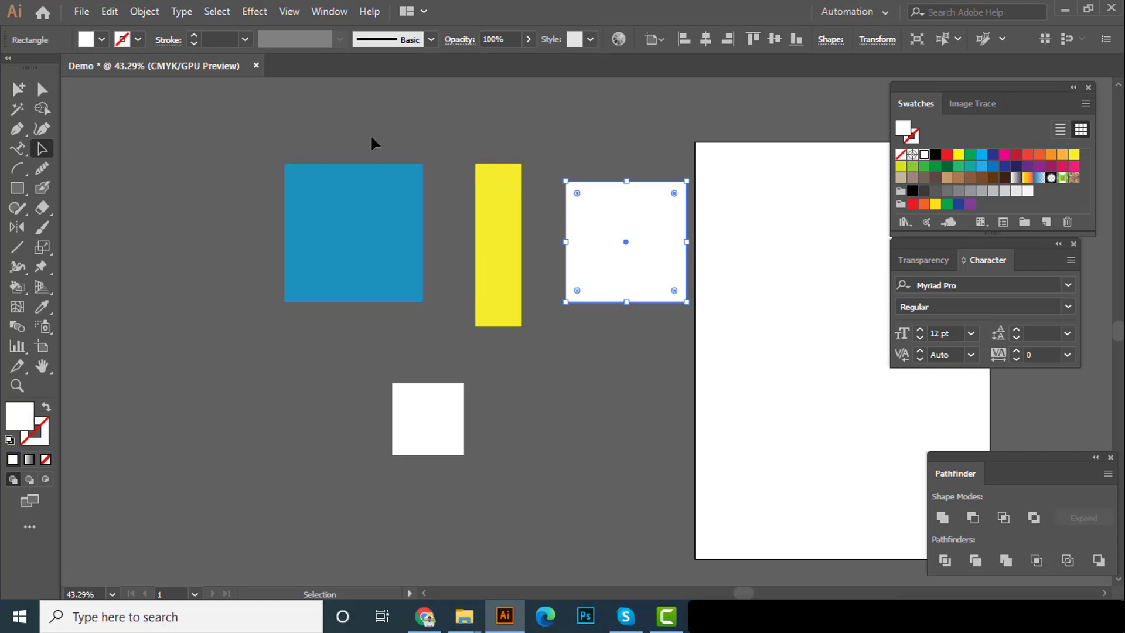
{"action": "left_click", "coordinate": [101, 41]}
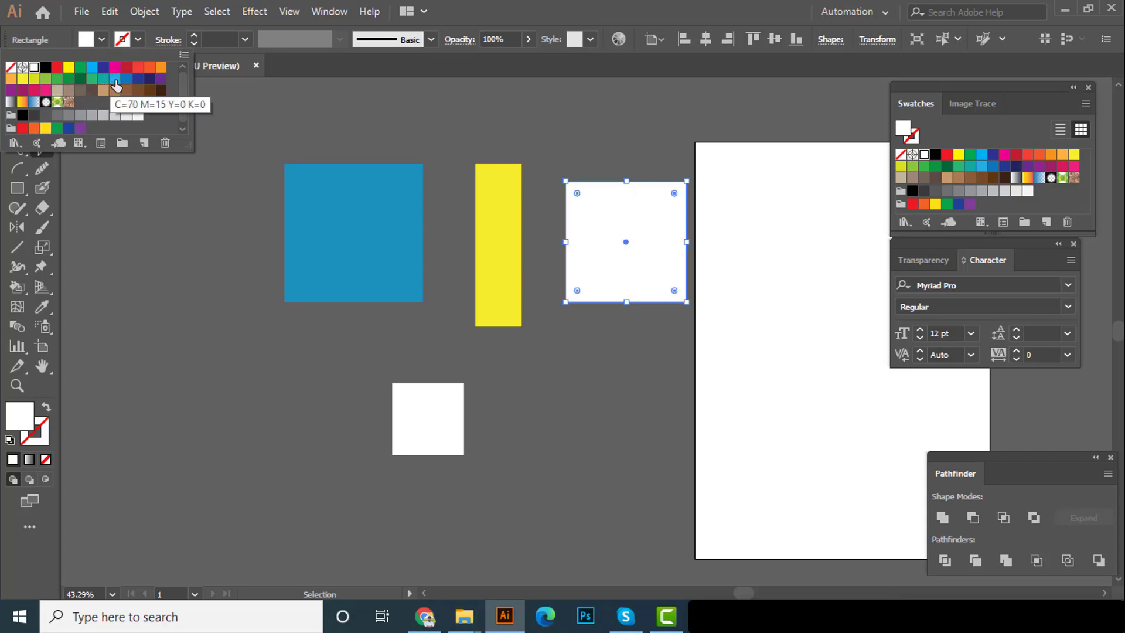
{"action": "left_click", "coordinate": [68, 79]}
{"action": "left_click", "coordinate": [599, 370]}
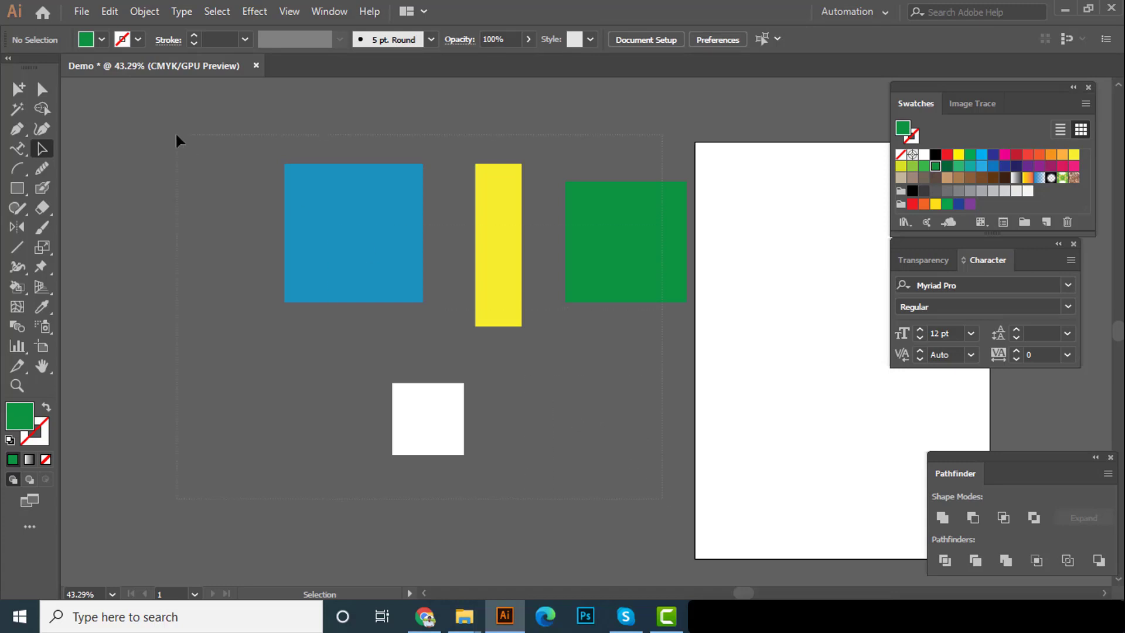
Select all four shapes and delete them
{"action": "key", "text": "ctrl+a"}
{"action": "left_click", "coordinate": [246, 313]}
{"action": "key", "text": "ctrl+a"}
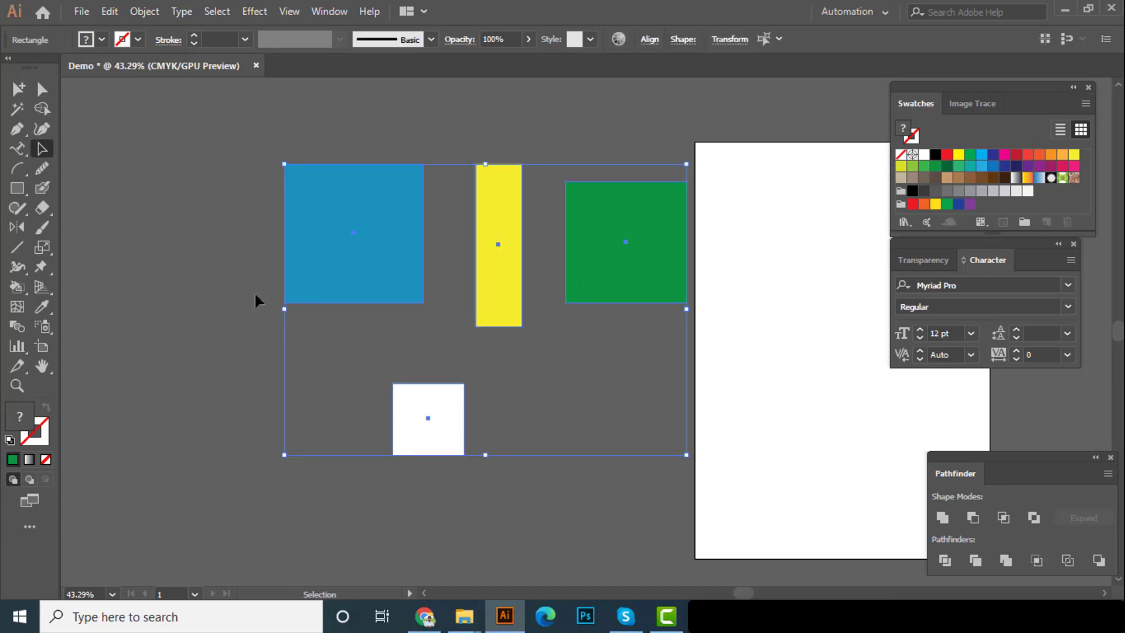
{"action": "key", "text": "Delete"}
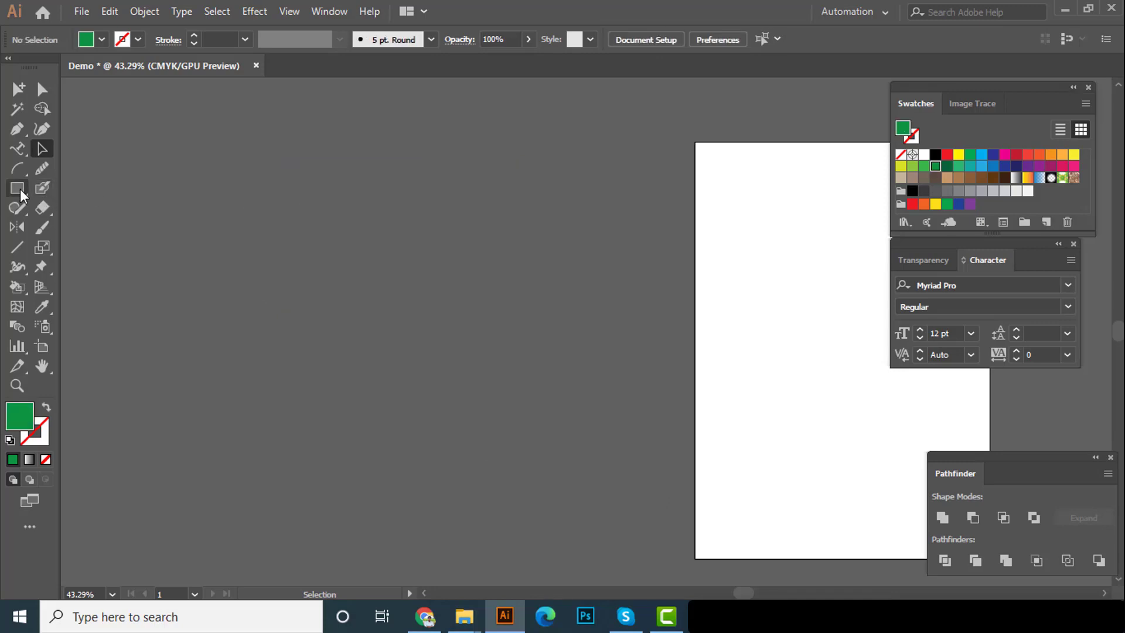
Draw a large green rounded square on the empty canvas beside the artboard with the Rounded Rectangle tool
{"action": "left_click_drag", "start_coordinate": [22, 193], "coordinate": [64, 211]}
{"action": "left_click_drag", "start_coordinate": [241, 250], "coordinate": [569, 578]}
{"action": "scroll", "coordinate": [476, 344], "scroll_direction": "down", "scroll_amount": 2}
{"action": "scroll", "coordinate": [451, 351], "scroll_direction": "down", "scroll_amount": 2}
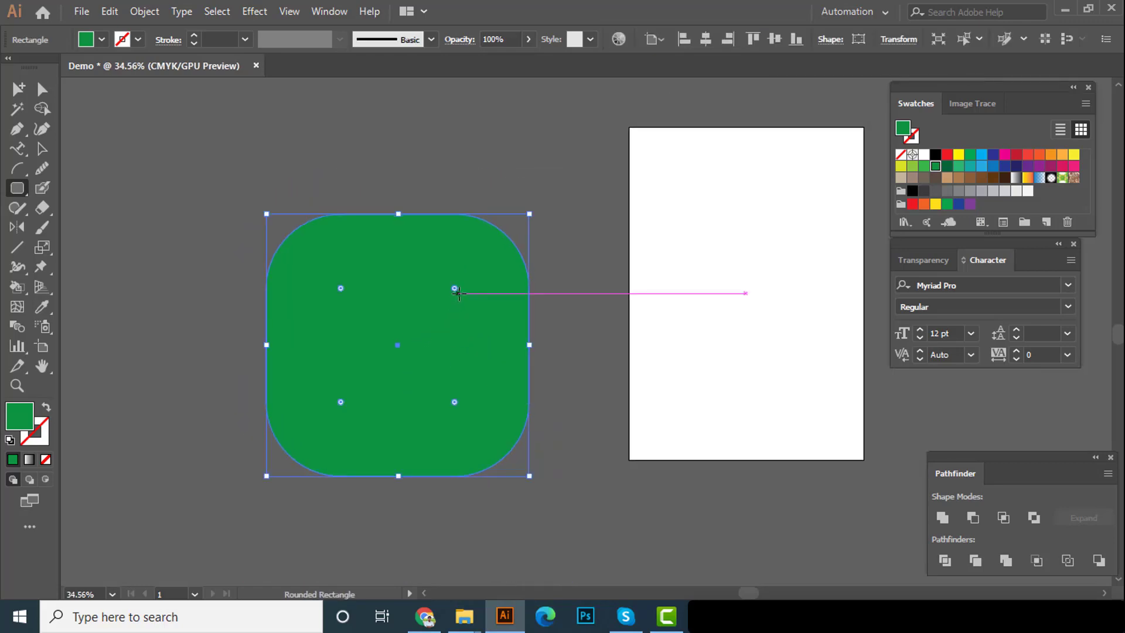
Inspect the rounded square's corners up close, and move the shape farther away from the artboard
{"action": "key", "text": "v"}
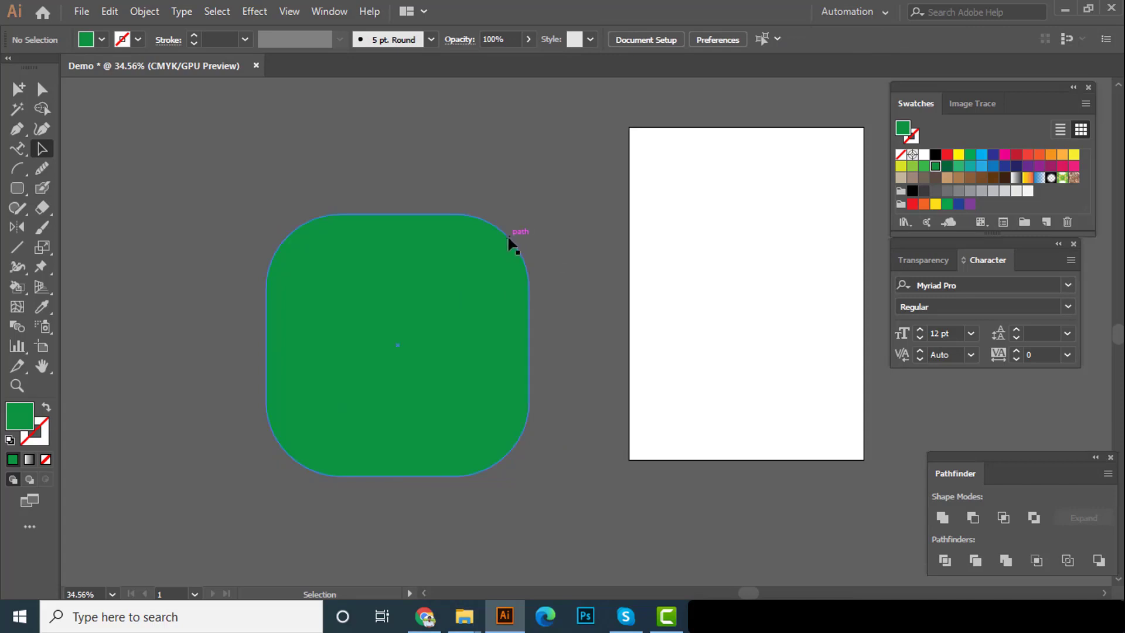
{"action": "left_click", "coordinate": [509, 238]}
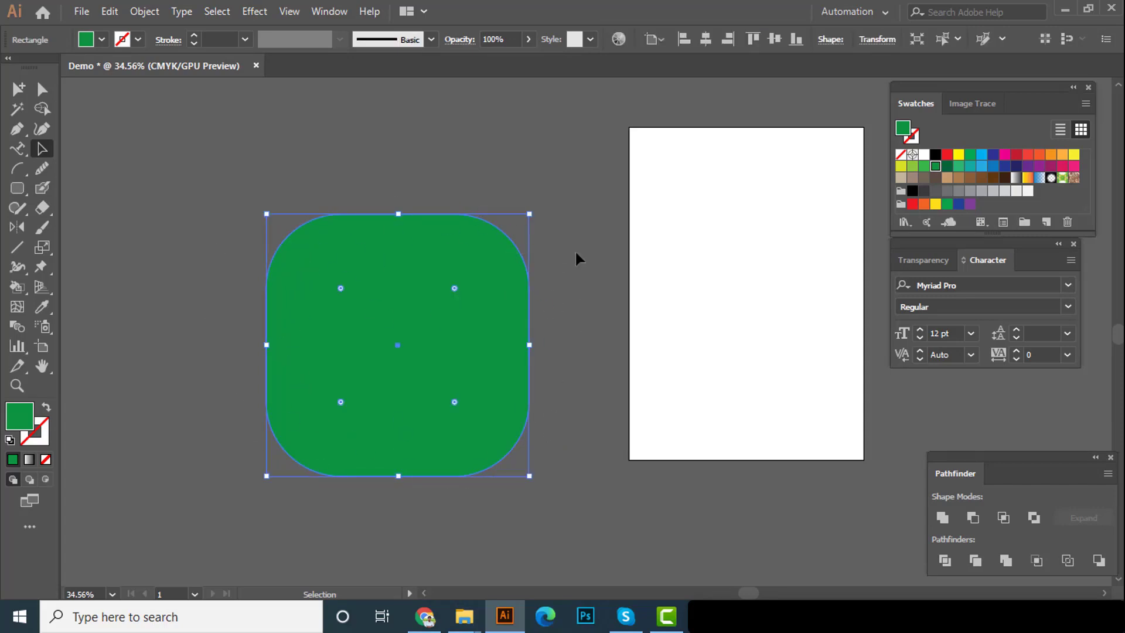
{"action": "scroll", "coordinate": [513, 238], "scroll_direction": "up", "scroll_amount": 3}
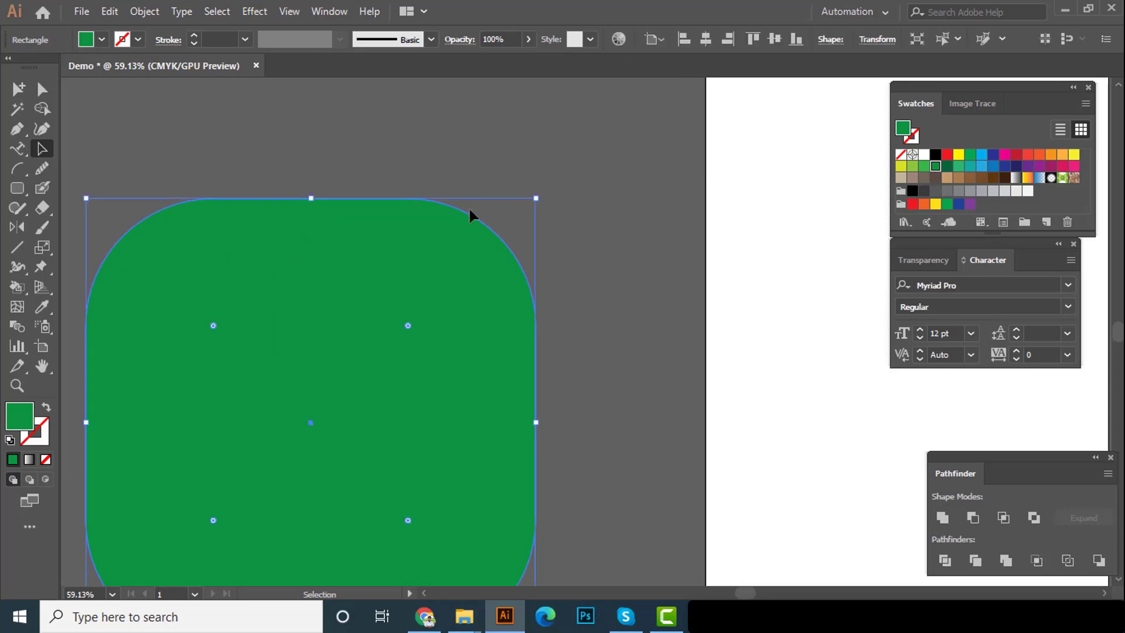
{"action": "left_click_drag", "start_coordinate": [417, 349], "coordinate": [434, 248]}
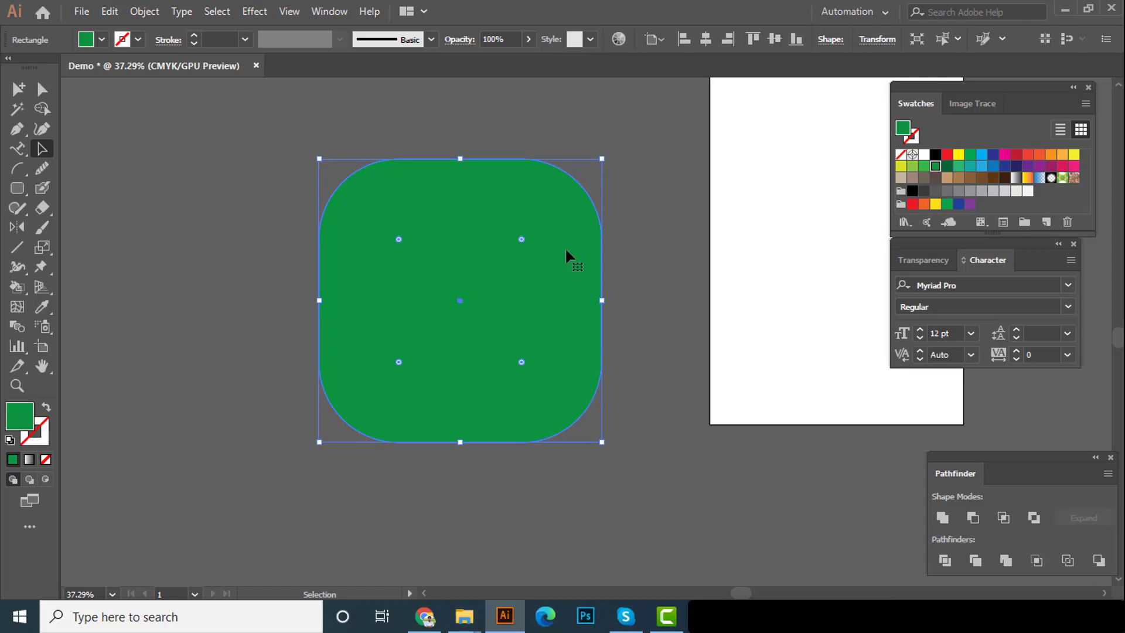
{"action": "left_click_drag", "start_coordinate": [505, 296], "coordinate": [339, 307]}
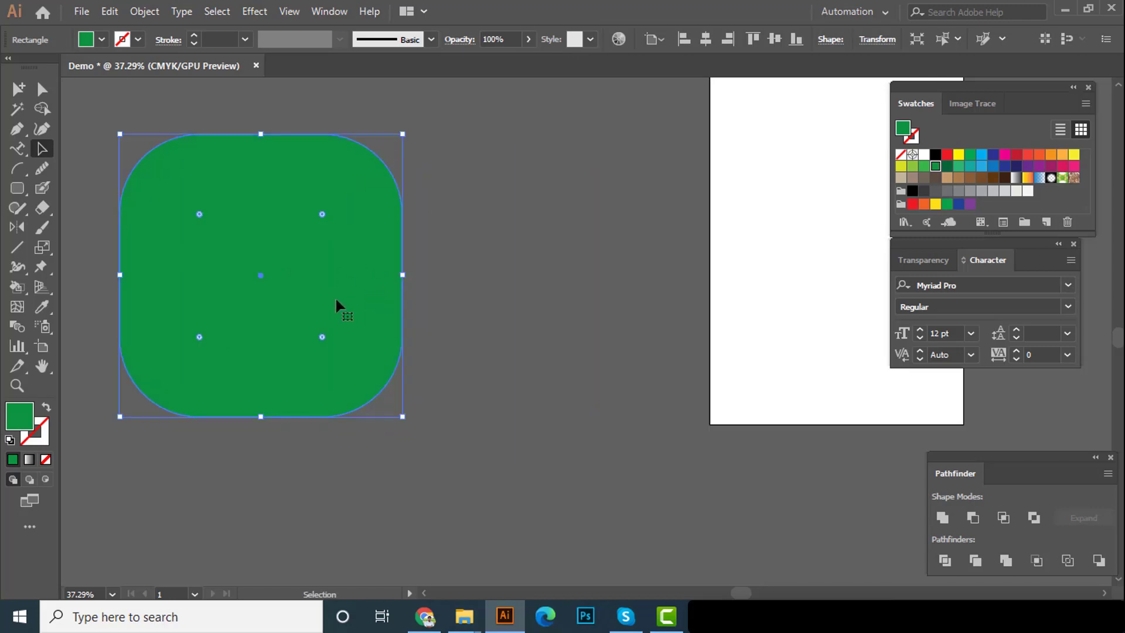
{"action": "left_click", "coordinate": [470, 238]}
Draw a hexagon with a radius of about 2.92 in between the rounded square and the artboard, and deselect it
{"action": "left_click", "coordinate": [15, 189]}
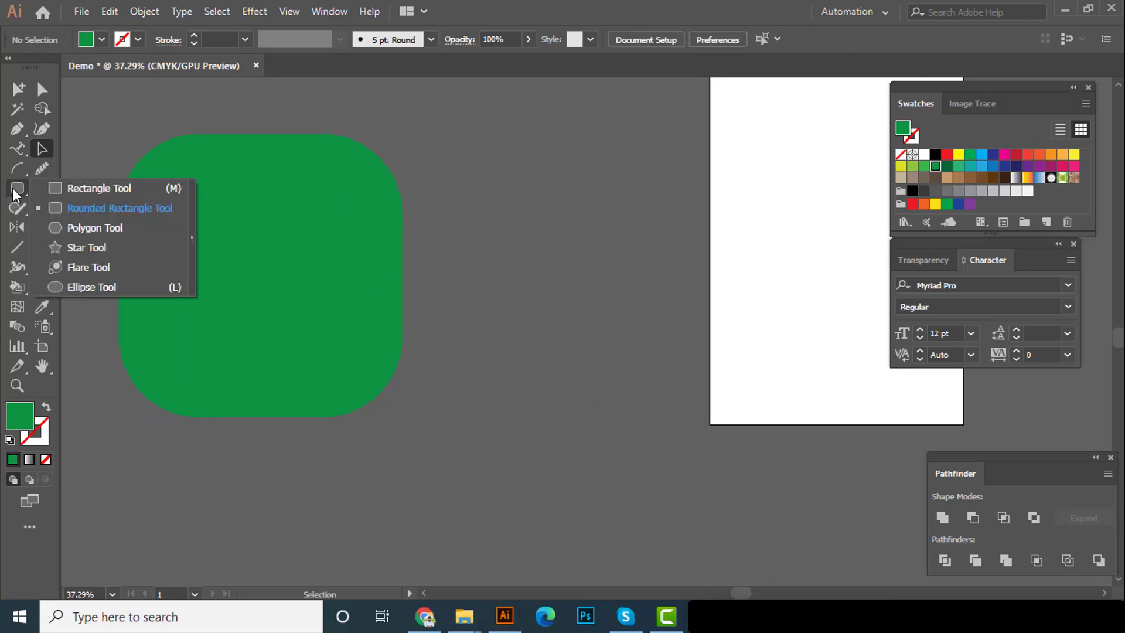
{"action": "left_click", "coordinate": [54, 226]}
{"action": "left_click_drag", "start_coordinate": [512, 252], "coordinate": [603, 328]}
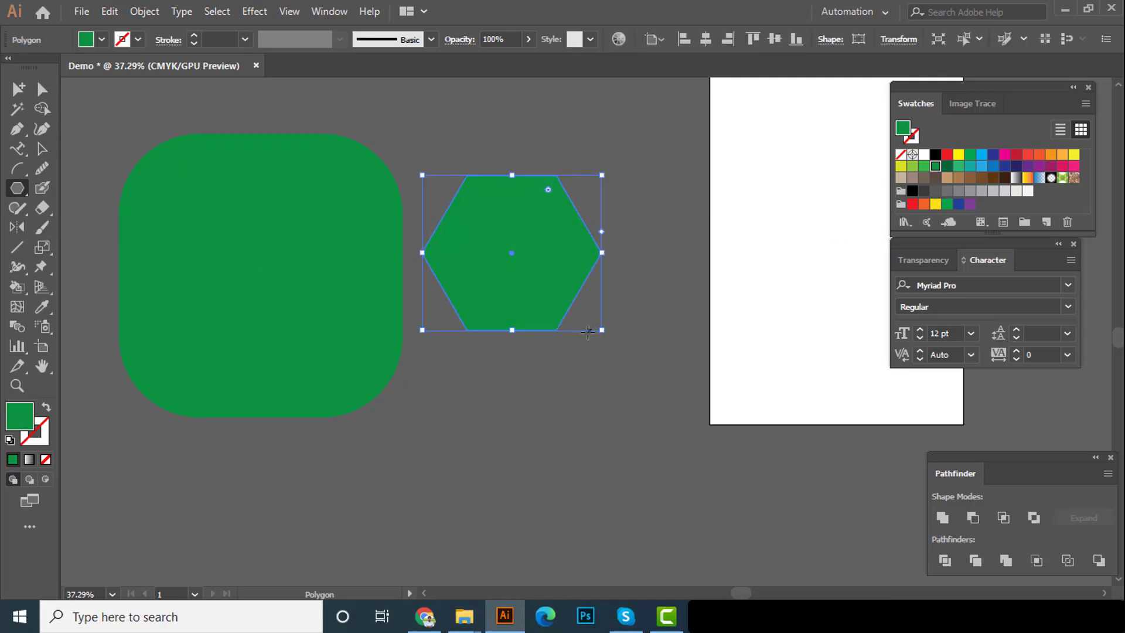
{"action": "key", "text": "a"}
{"action": "scroll", "coordinate": [469, 340], "scroll_direction": "down", "scroll_amount": 1}
{"action": "key", "text": "v"}
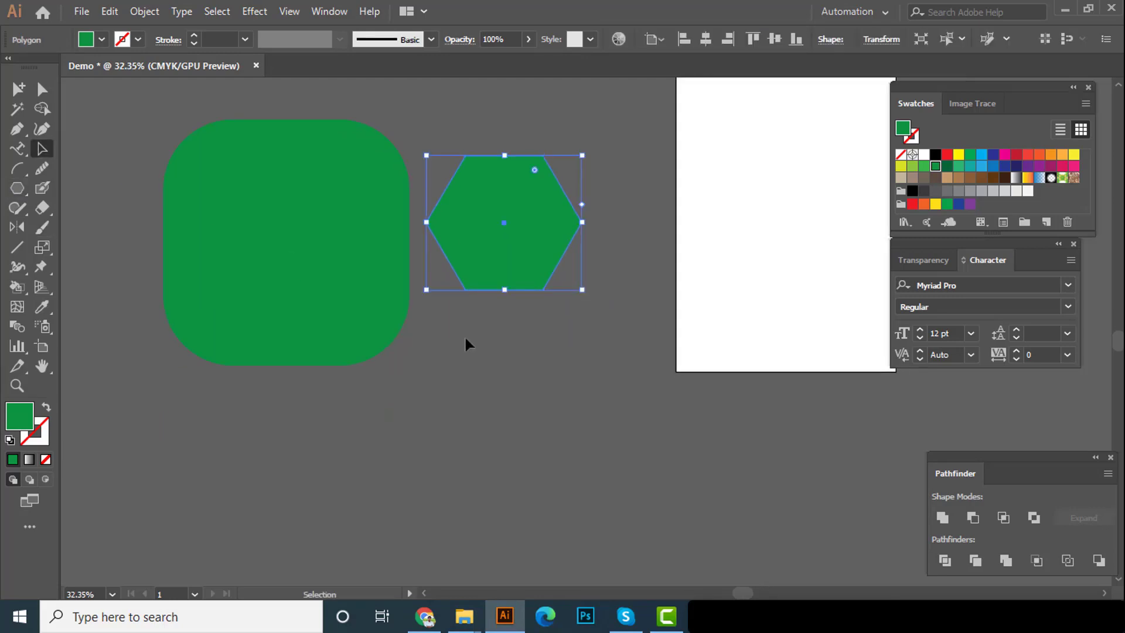
{"action": "left_click", "coordinate": [465, 335]}
Create a polygon with an exact radius of 5 in and 7 sides below the hexagon
{"action": "left_click", "coordinate": [21, 190]}
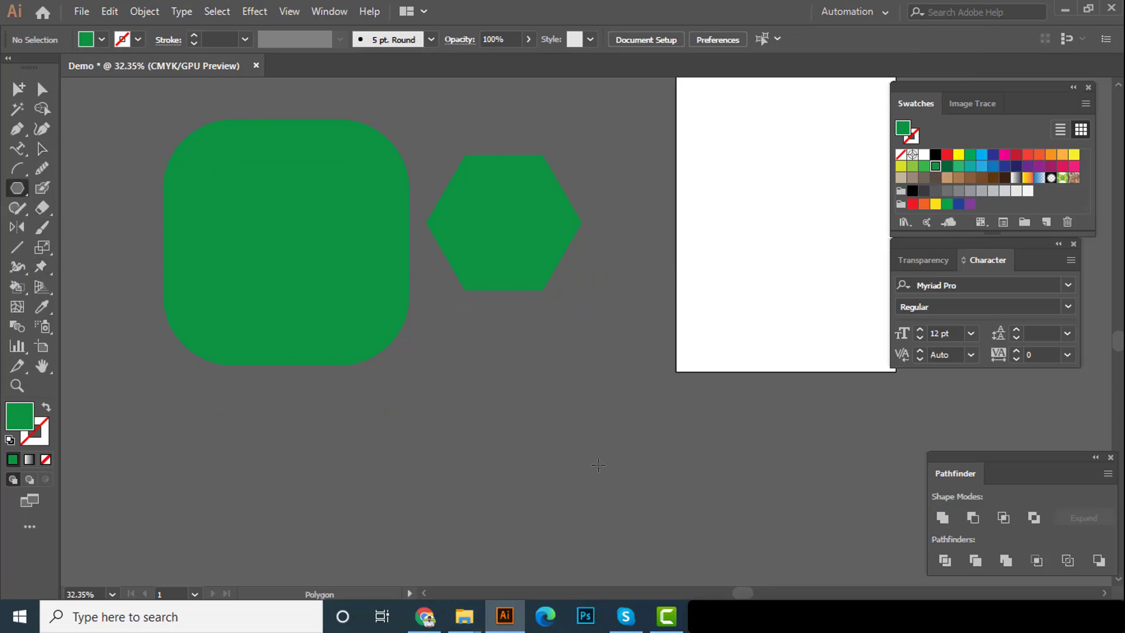
{"action": "left_click", "coordinate": [462, 410]}
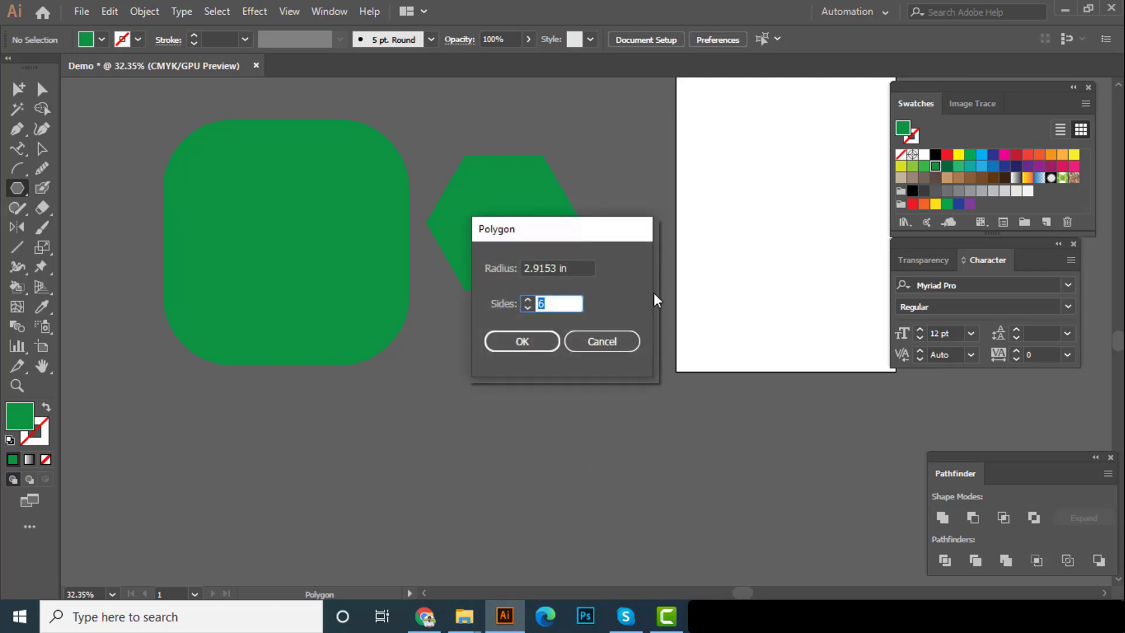
{"action": "left_click", "coordinate": [586, 268]}
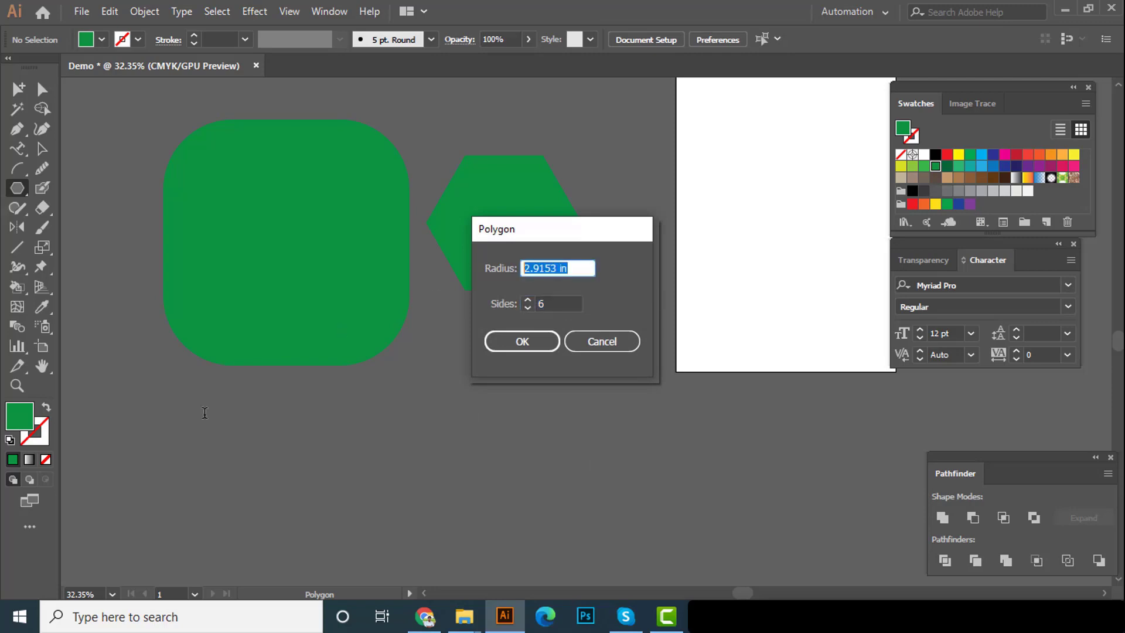
{"action": "type", "text": "5"}
{"action": "key", "text": "Tab"}
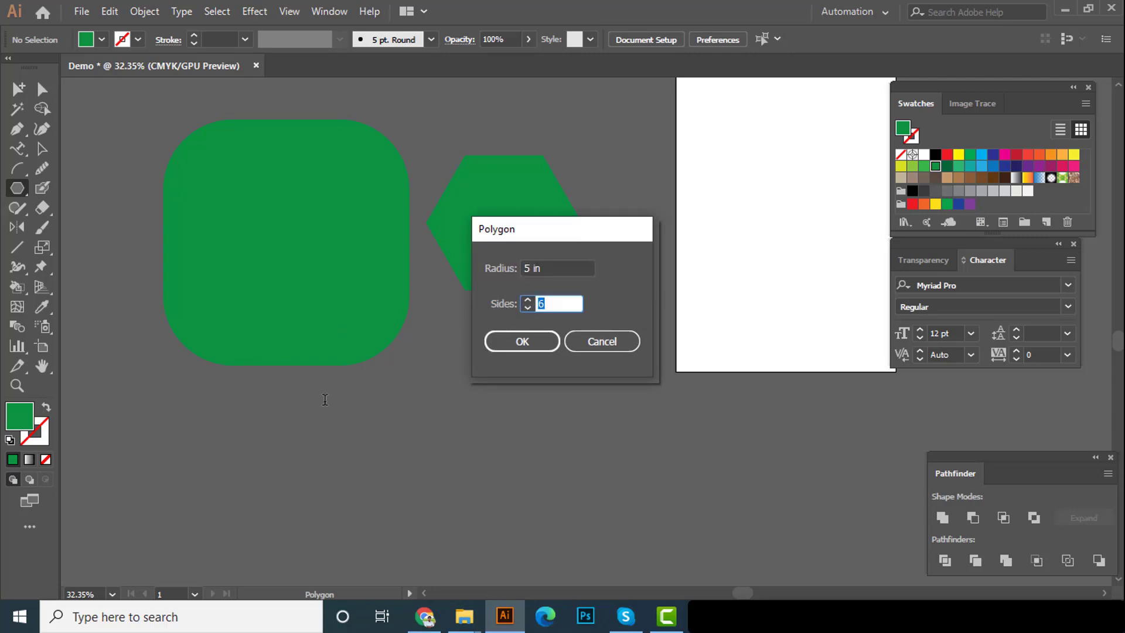
{"action": "type", "text": "7"}
{"action": "key", "text": "Return"}
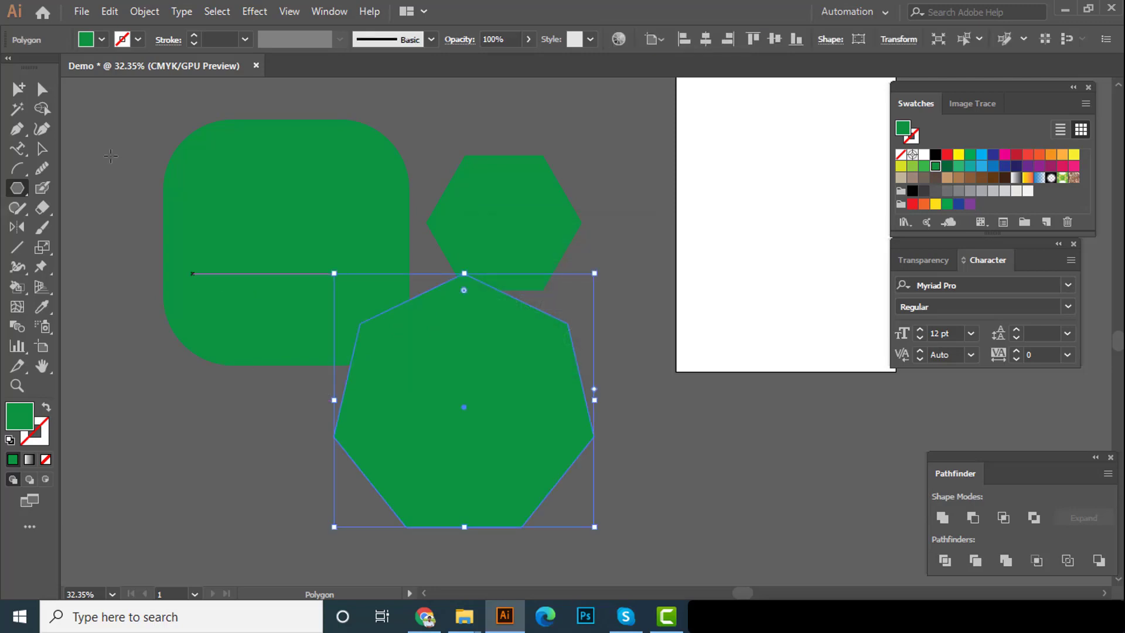
Move the seven-sided polygon clear of the other shapes, compare it with the hexagon by selecting each, and deselect
{"action": "key", "text": "v"}
{"action": "left_click_drag", "start_coordinate": [497, 389], "coordinate": [572, 429]}
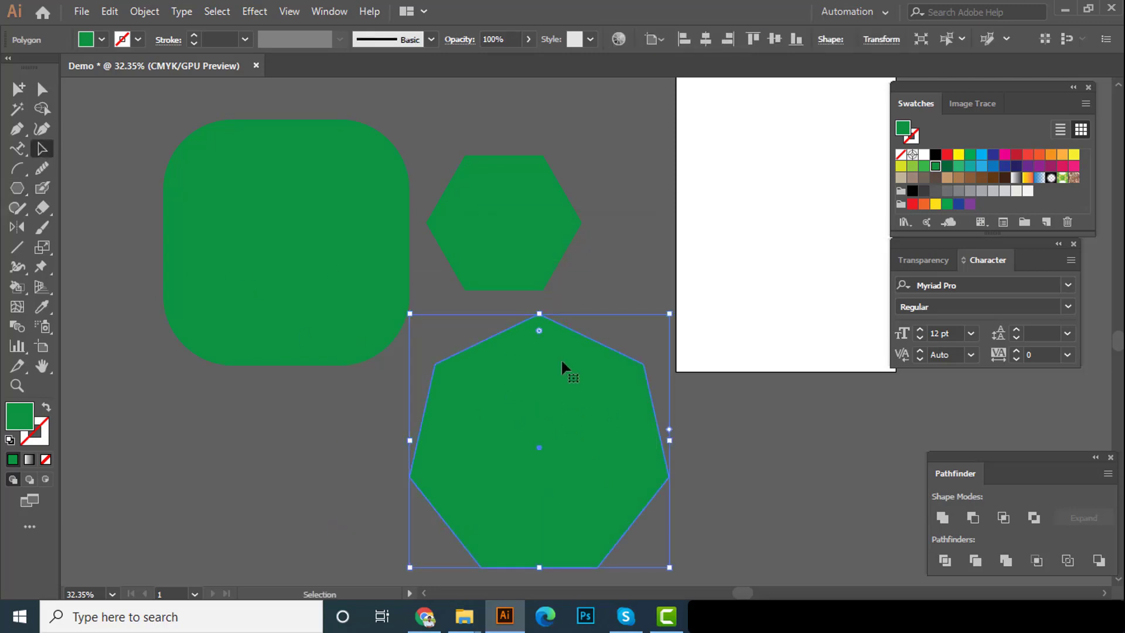
{"action": "left_click", "coordinate": [538, 277]}
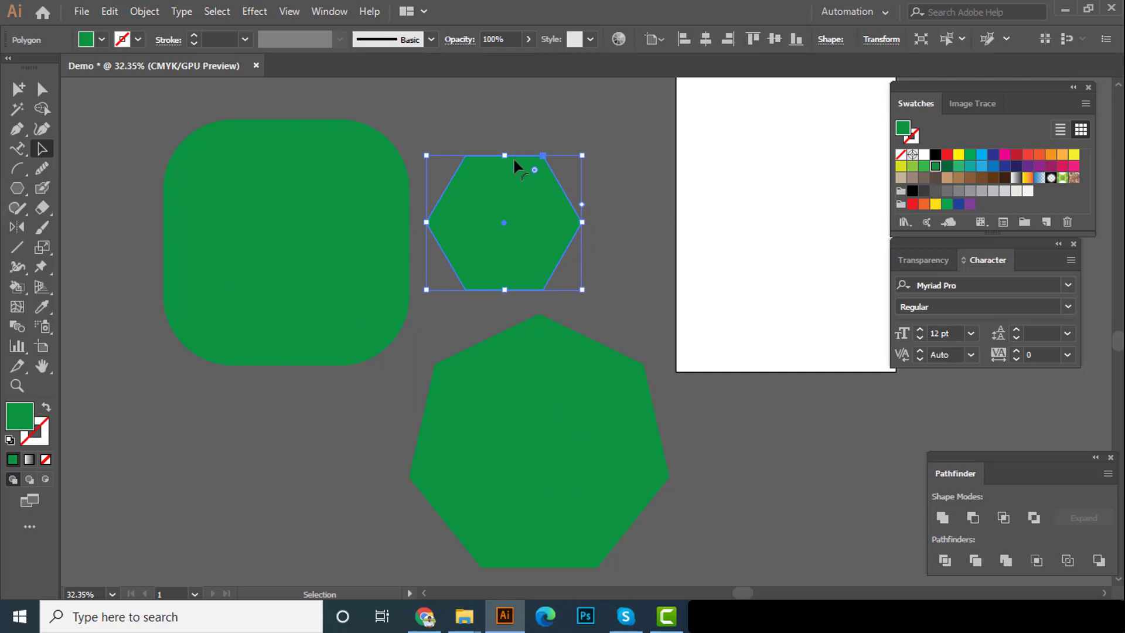
{"action": "left_click", "coordinate": [570, 401]}
{"action": "scroll", "coordinate": [631, 366], "scroll_direction": "down", "scroll_amount": 1}
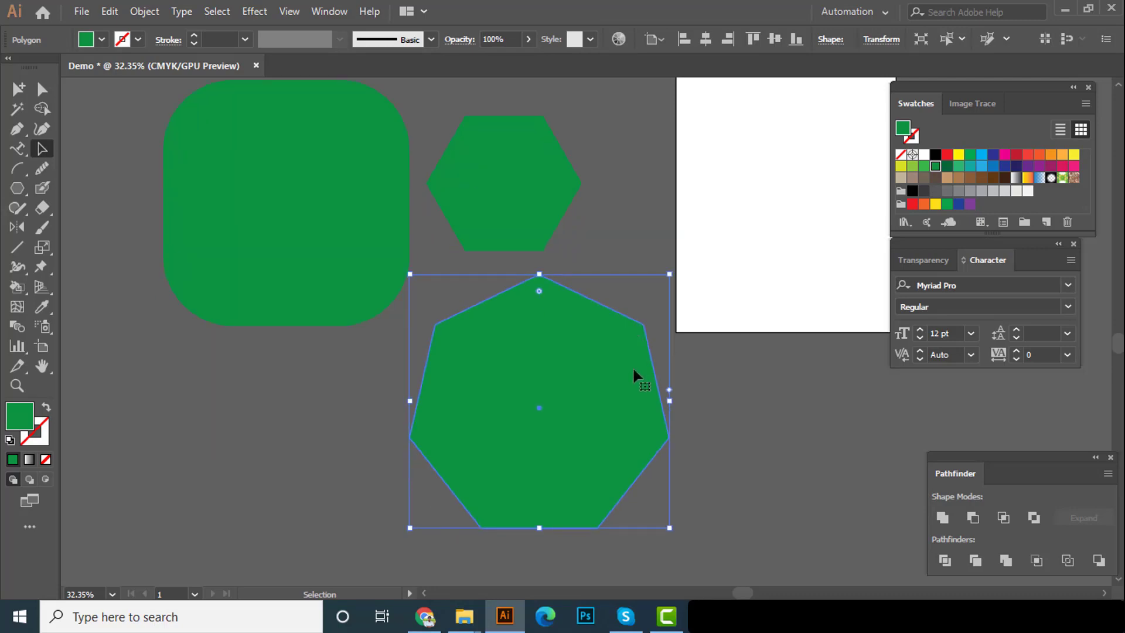
{"action": "left_click", "coordinate": [285, 366]}
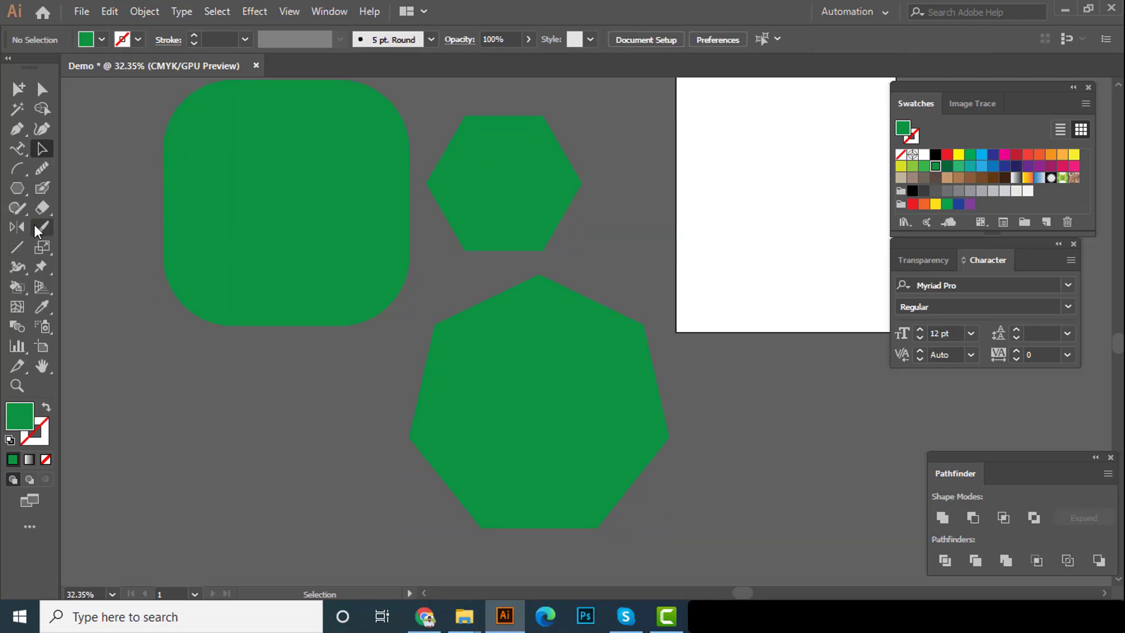
Draw a polygon with a radius of about 3.08 in below the rounded square, varying its number of sides while drawing until it is a triangle
{"action": "left_click", "coordinate": [17, 192]}
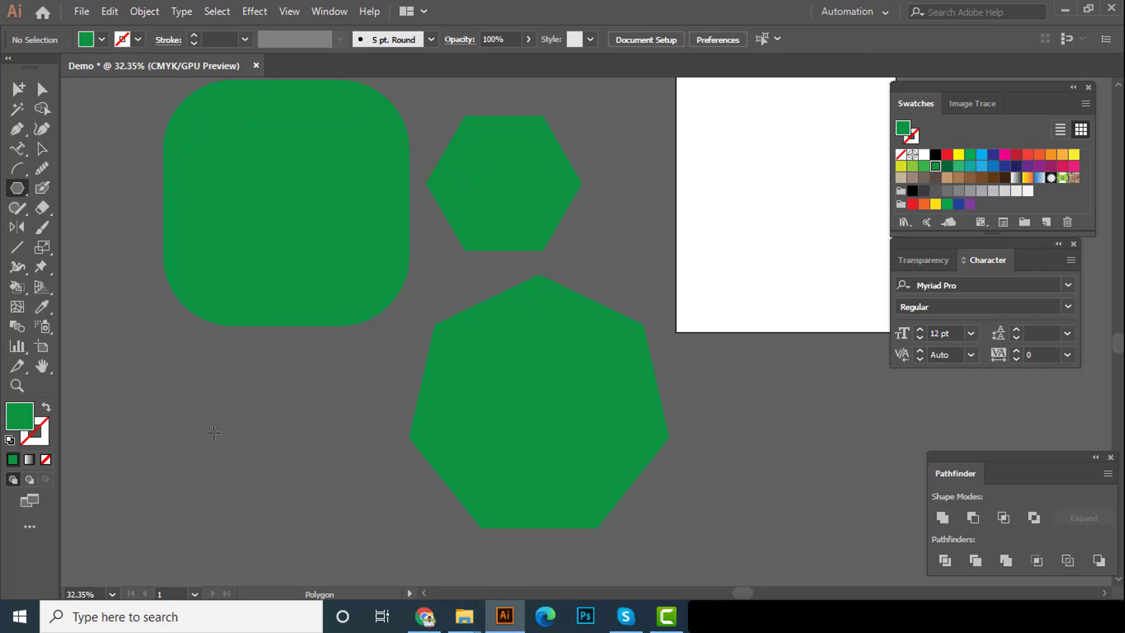
{"action": "left_click_drag", "start_coordinate": [17, 189], "coordinate": [75, 230]}
{"action": "left_click_drag", "start_coordinate": [223, 417], "coordinate": [256, 461]}
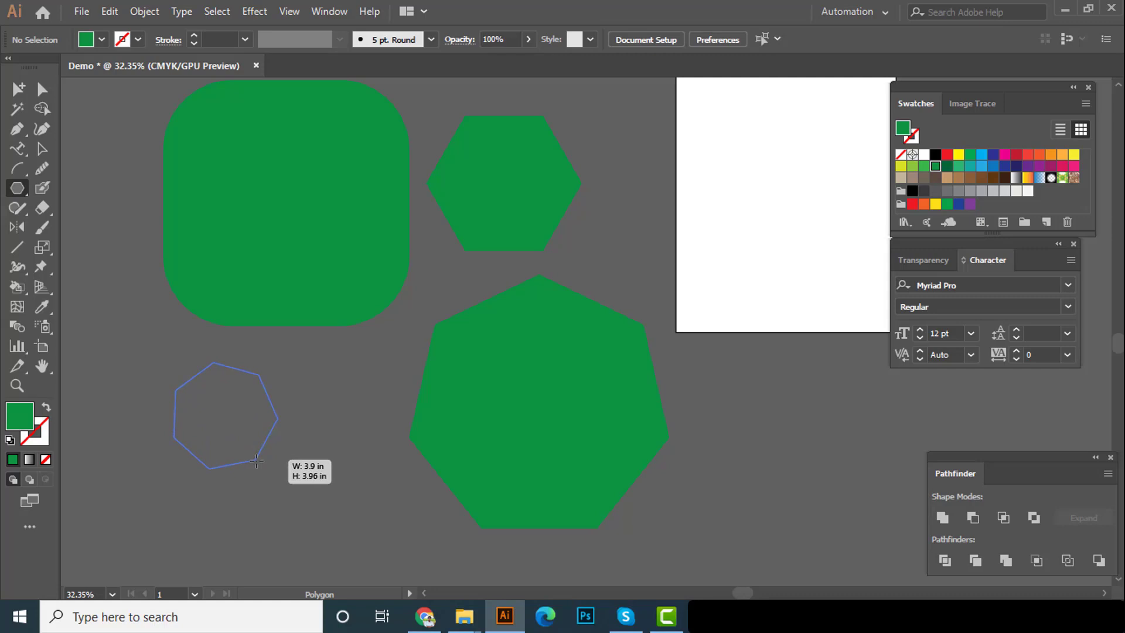
{"action": "key", "text": "Up"}
{"action": "key", "text": "Up"}
{"action": "key", "text": "Up"}
{"action": "key", "text": "Up"}
{"action": "key", "text": "Up"}
{"action": "key", "text": "Up"}
{"action": "key", "text": "Up"}
{"action": "key", "text": "Up"}
{"action": "key", "text": "Up"}
{"action": "key", "text": "Up"}
{"action": "key", "text": "Up"}
{"action": "left_click_drag", "start_coordinate": [257, 461], "coordinate": [285, 469]}
{"action": "key", "text": "Down"}
{"action": "key", "text": "Down"}
{"action": "key", "text": "Down"}
{"action": "key", "text": "Down"}
{"action": "key", "text": "Down"}
{"action": "key", "text": "Down"}
{"action": "key", "text": "Down"}
{"action": "key", "text": "Down"}
{"action": "key", "text": "Down"}
{"action": "key", "text": "Down"}
{"action": "key", "text": "Down"}
{"action": "key", "text": "Down"}
{"action": "key", "text": "Down"}
{"action": "key", "text": "Down"}
{"action": "scroll", "coordinate": [291, 469], "scroll_direction": "down", "scroll_amount": 1}
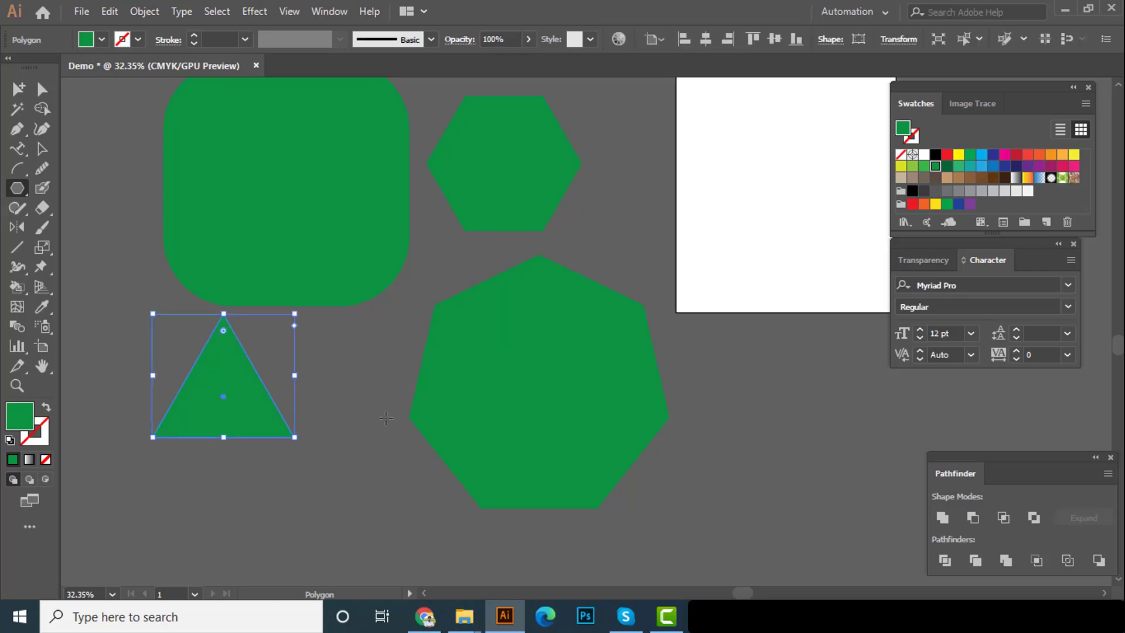
Create a four-sided polygon below the triangle, keeping the preset radius
{"action": "scroll", "coordinate": [386, 418], "scroll_direction": "down", "scroll_amount": 1}
{"action": "left_click_drag", "start_coordinate": [346, 422], "coordinate": [364, 372]}
{"action": "left_click", "coordinate": [431, 505]}
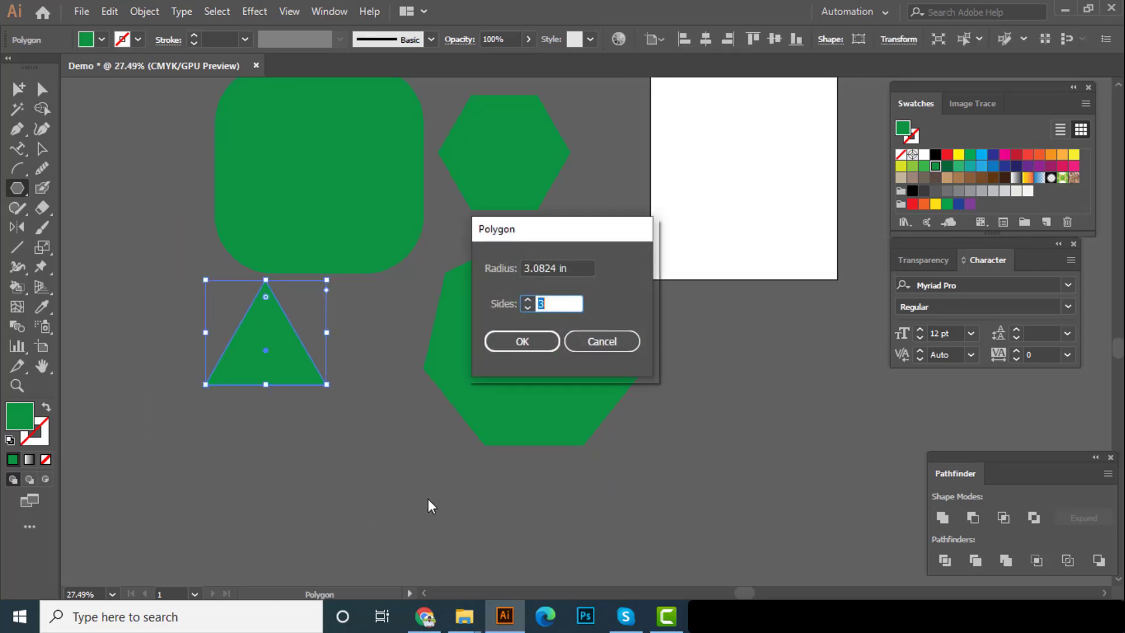
{"action": "type", "text": "4"}
{"action": "key", "text": "Return"}
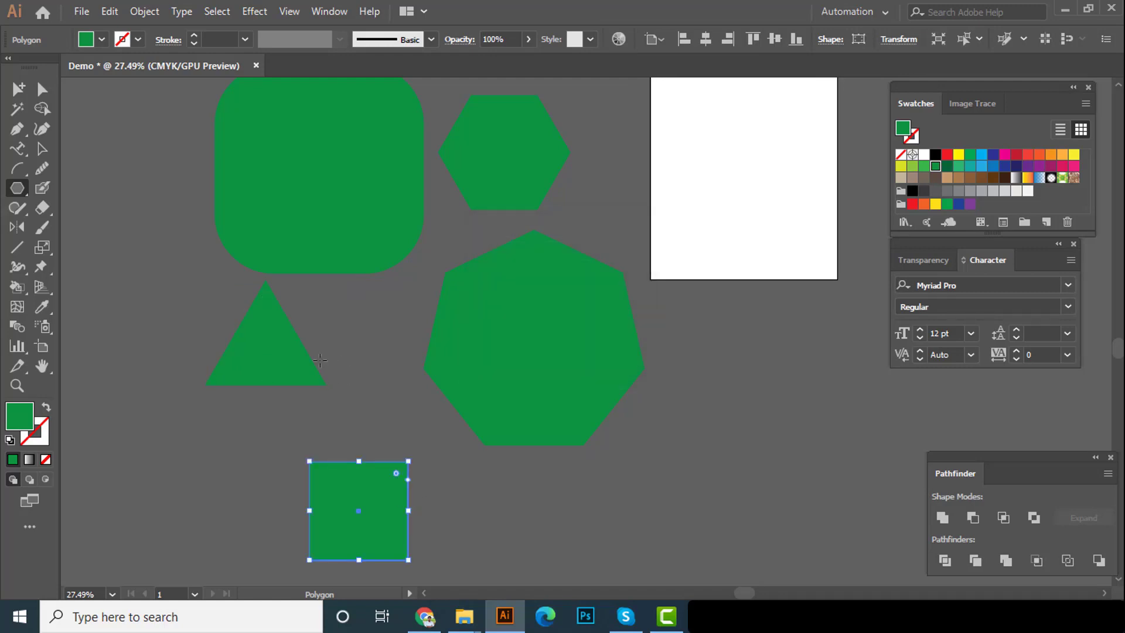
Create a triangle beside the square using a polygon with an exact radius of 3 in and 3 sides
{"action": "scroll", "coordinate": [320, 360], "scroll_direction": "down", "scroll_amount": 2}
{"action": "scroll", "coordinate": [322, 452], "scroll_direction": "up", "scroll_amount": 3}
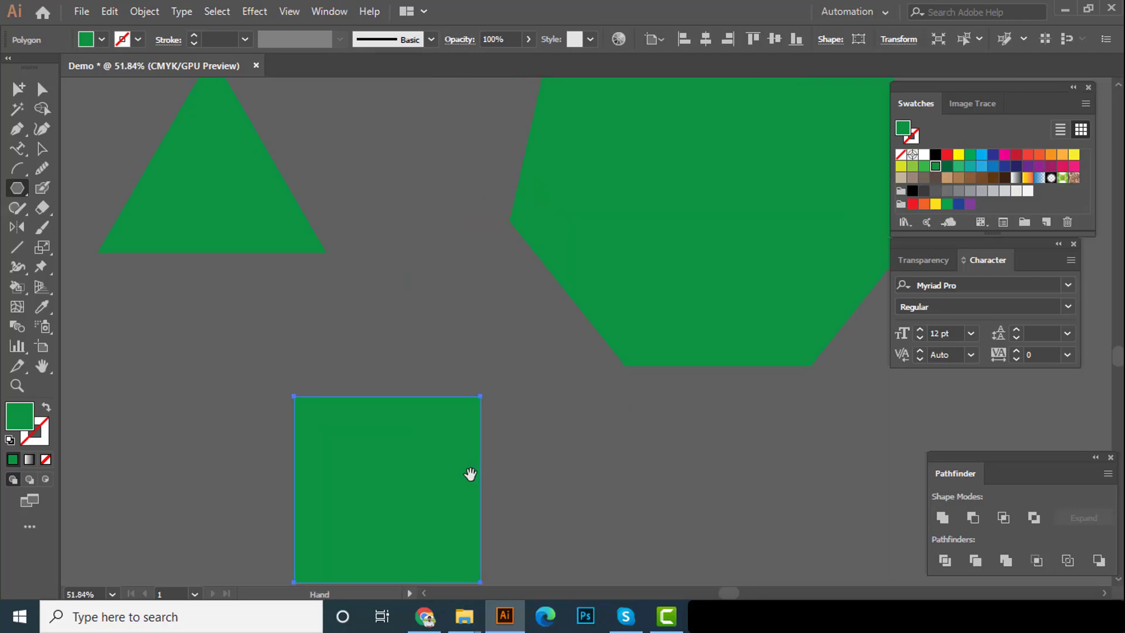
{"action": "left_click_drag", "start_coordinate": [470, 474], "coordinate": [427, 389]}
{"action": "scroll", "coordinate": [427, 389], "scroll_direction": "down", "scroll_amount": 1}
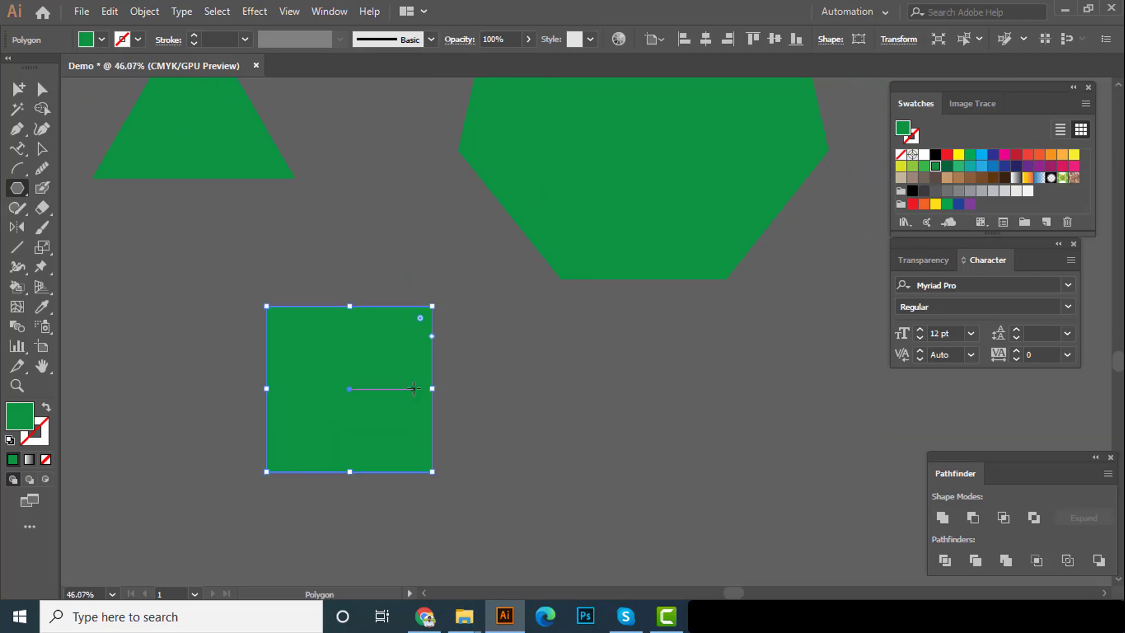
{"action": "left_click", "coordinate": [533, 365]}
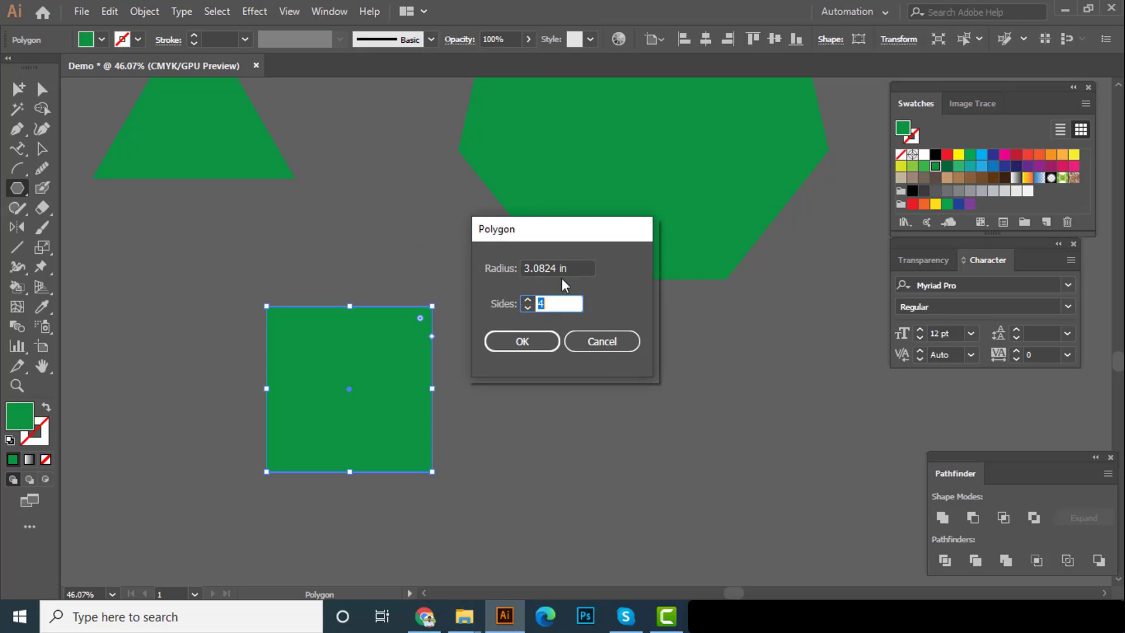
{"action": "key", "text": "shift+Tab"}
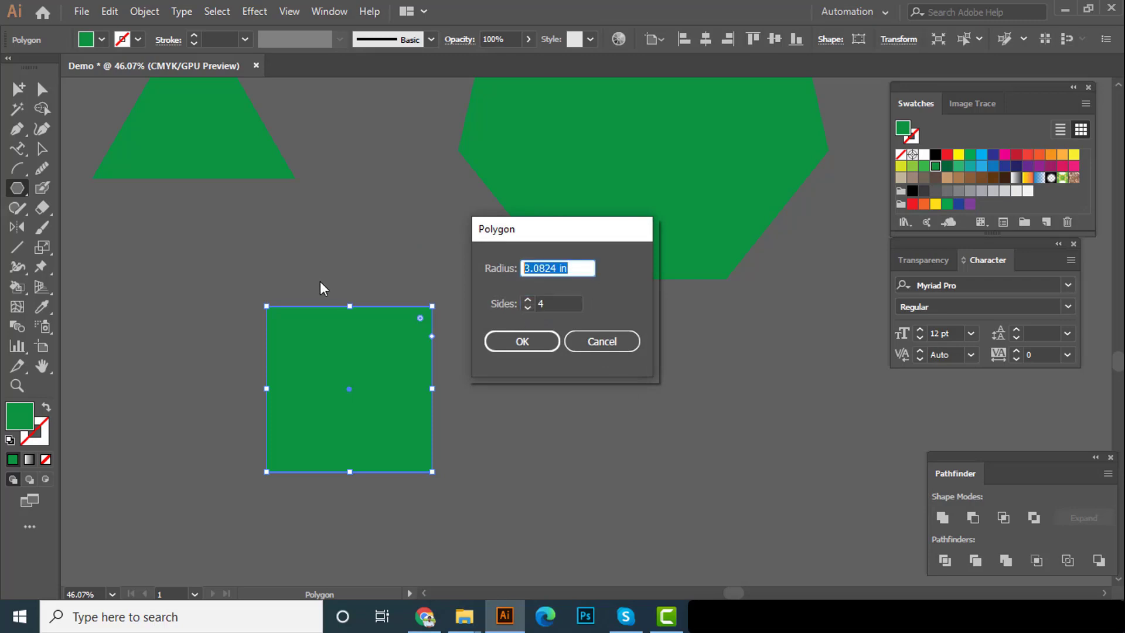
{"action": "type", "text": "3"}
{"action": "key", "text": "Tab"}
{"action": "type", "text": "3"}
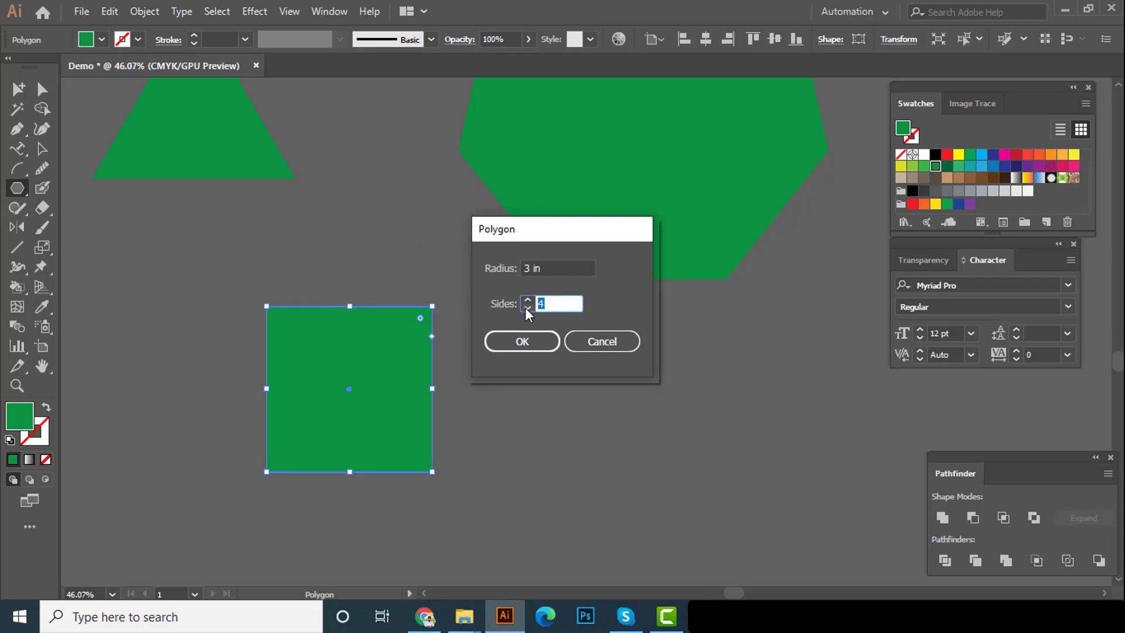
{"action": "left_click", "coordinate": [529, 349]}
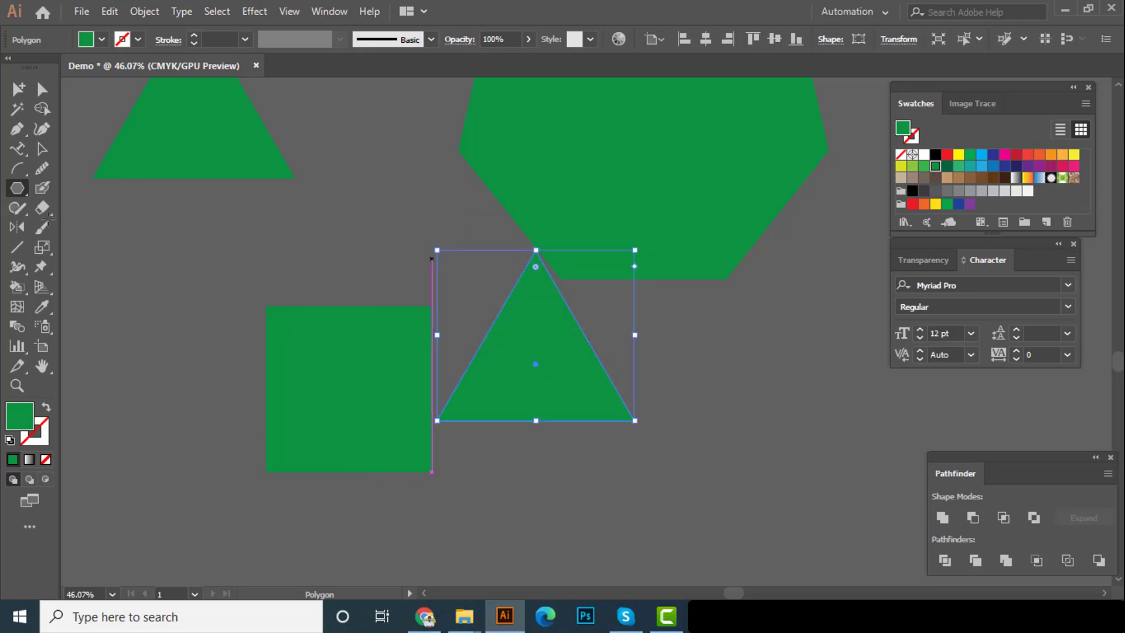
Move the new triangle clear of the seven-sided polygon, keeping it beside the square
{"action": "left_click", "coordinate": [42, 150]}
{"action": "key", "text": "space"}
{"action": "left_click_drag", "start_coordinate": [472, 451], "coordinate": [317, 445]}
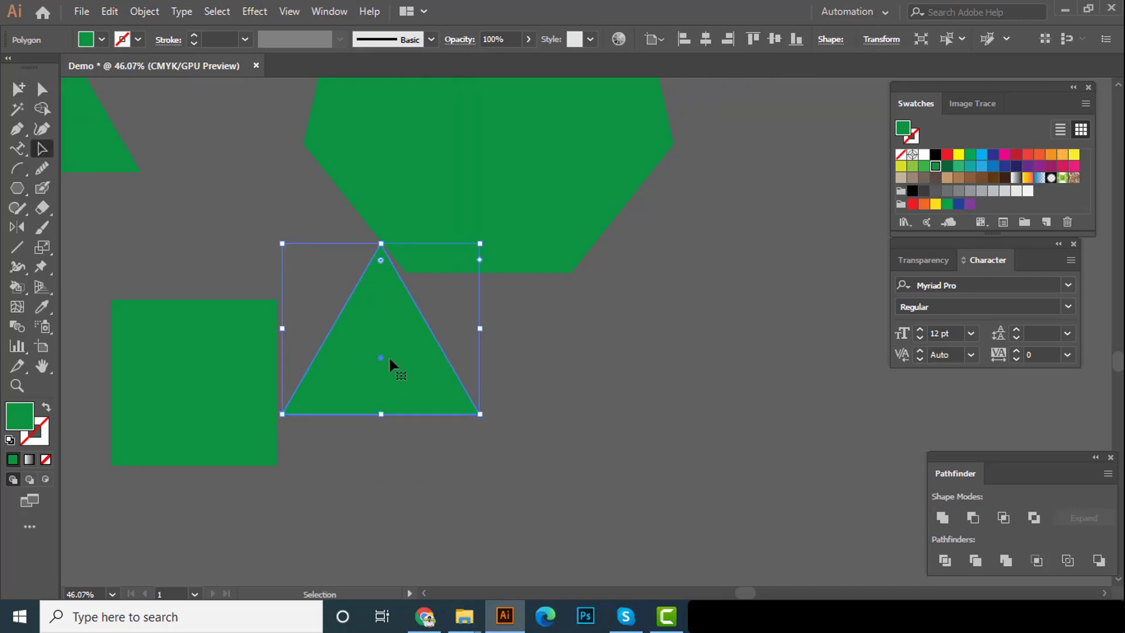
{"action": "left_click_drag", "start_coordinate": [388, 376], "coordinate": [427, 434]}
{"action": "key", "text": "ctrl+minus"}
{"action": "key", "text": "ctrl+minus"}
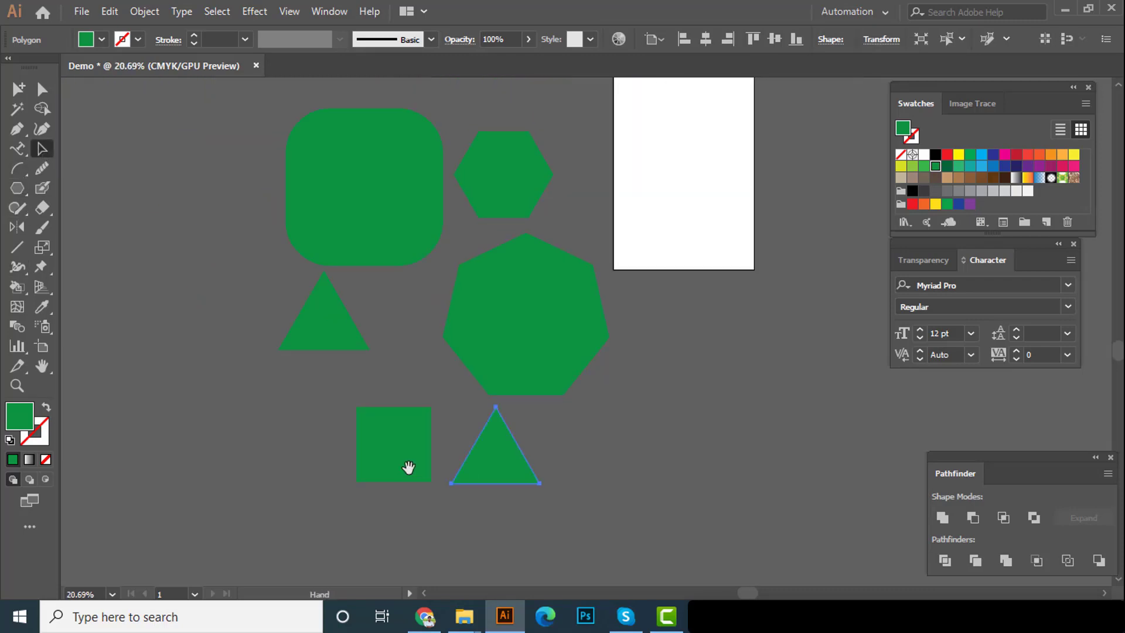
Delete all the shapes drawn beside the artboard
{"action": "left_click", "coordinate": [422, 458]}
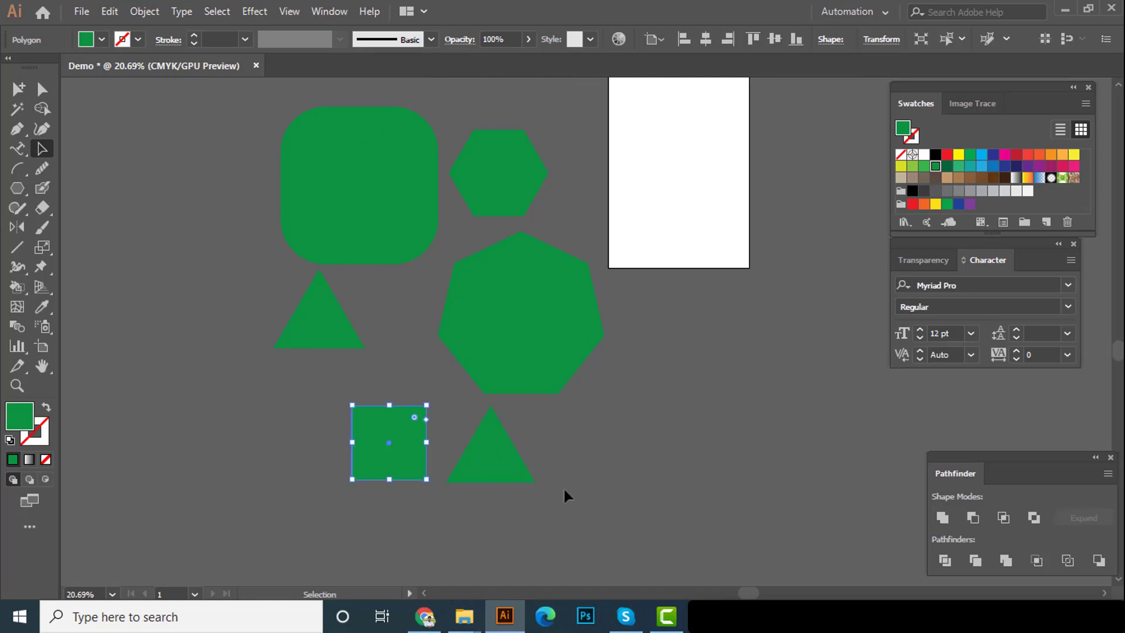
{"action": "key", "text": "ctrl+a"}
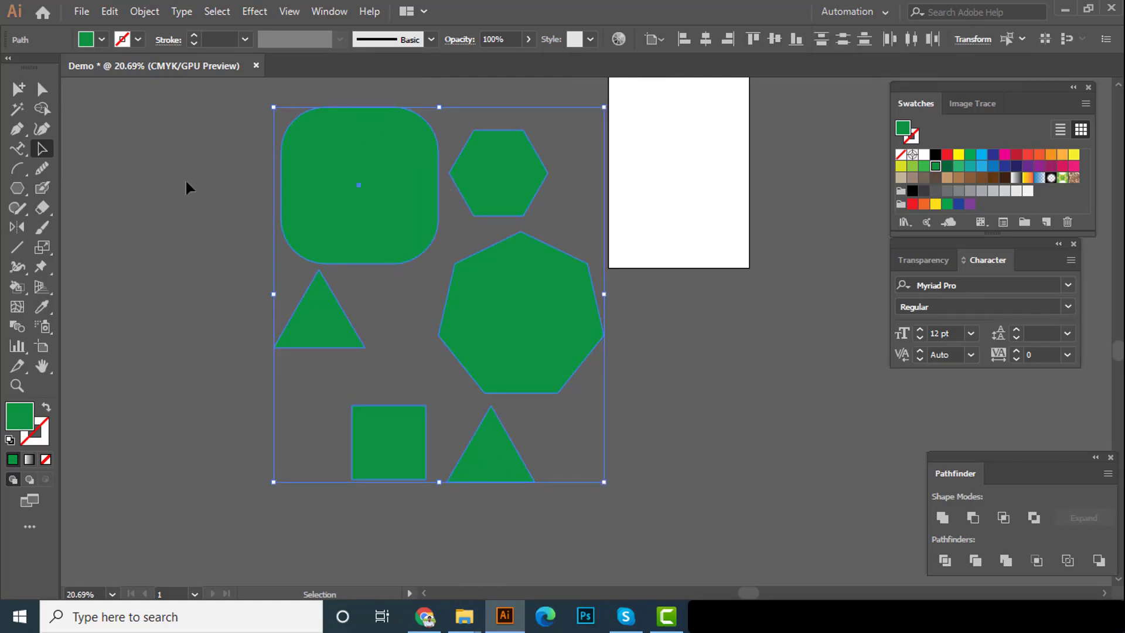
{"action": "key", "text": "Delete"}
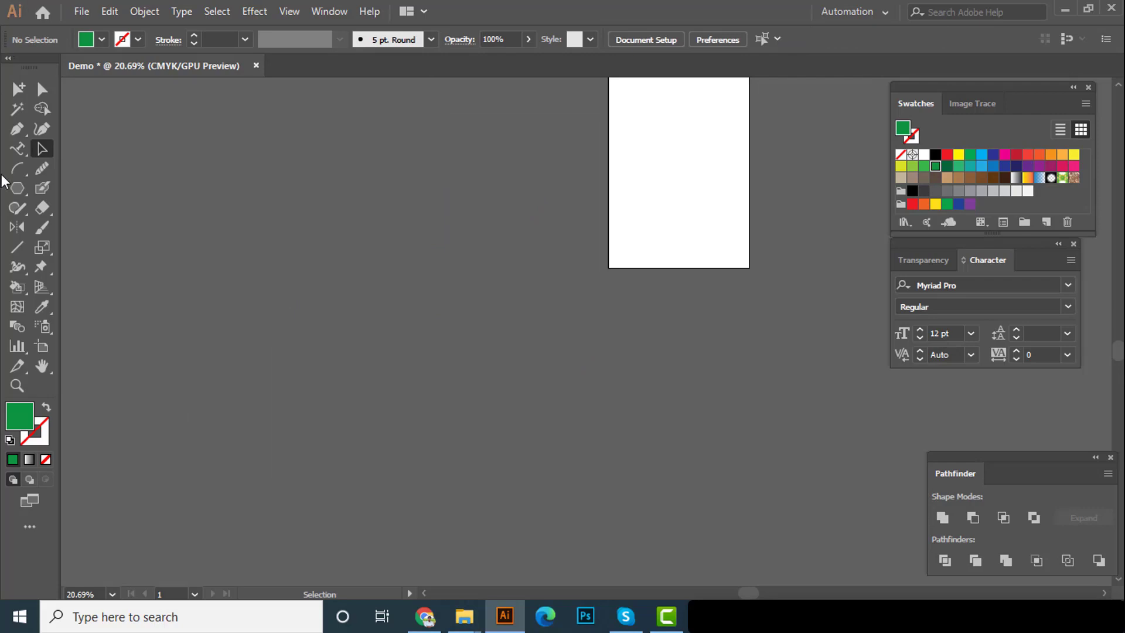
Draw an upright five-pointed star and a smaller rotated one beside it, about 3.15 in in outer radius, and fill the smaller star yellow
{"action": "left_click", "coordinate": [64, 247]}
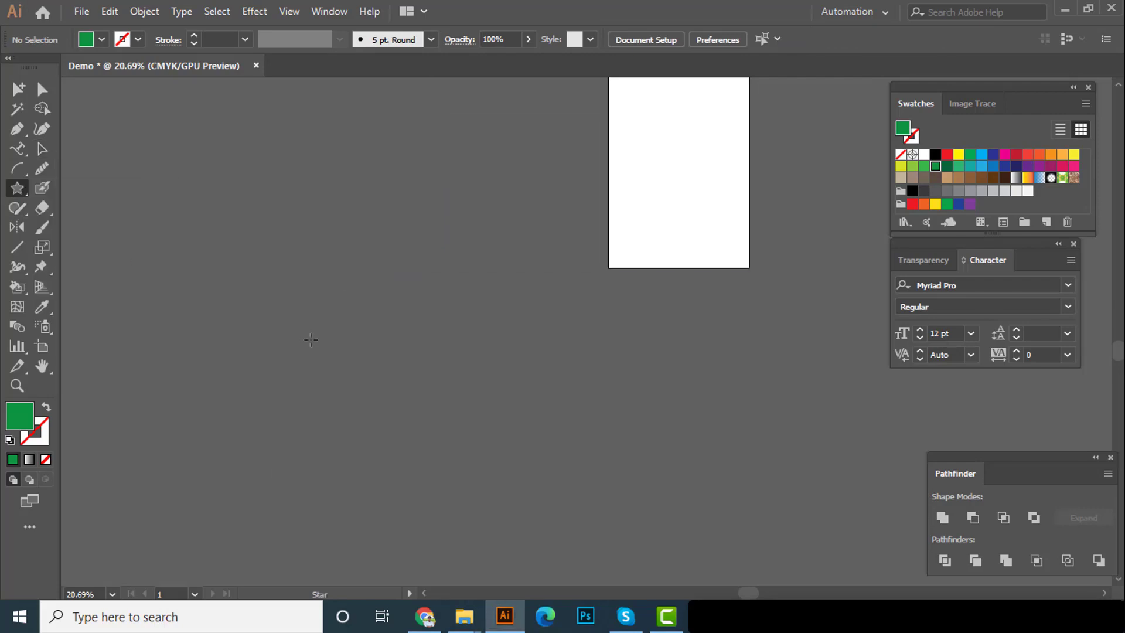
{"action": "left_click_drag", "start_coordinate": [293, 319], "coordinate": [335, 399]}
{"action": "left_click_drag", "start_coordinate": [449, 300], "coordinate": [452, 354]}
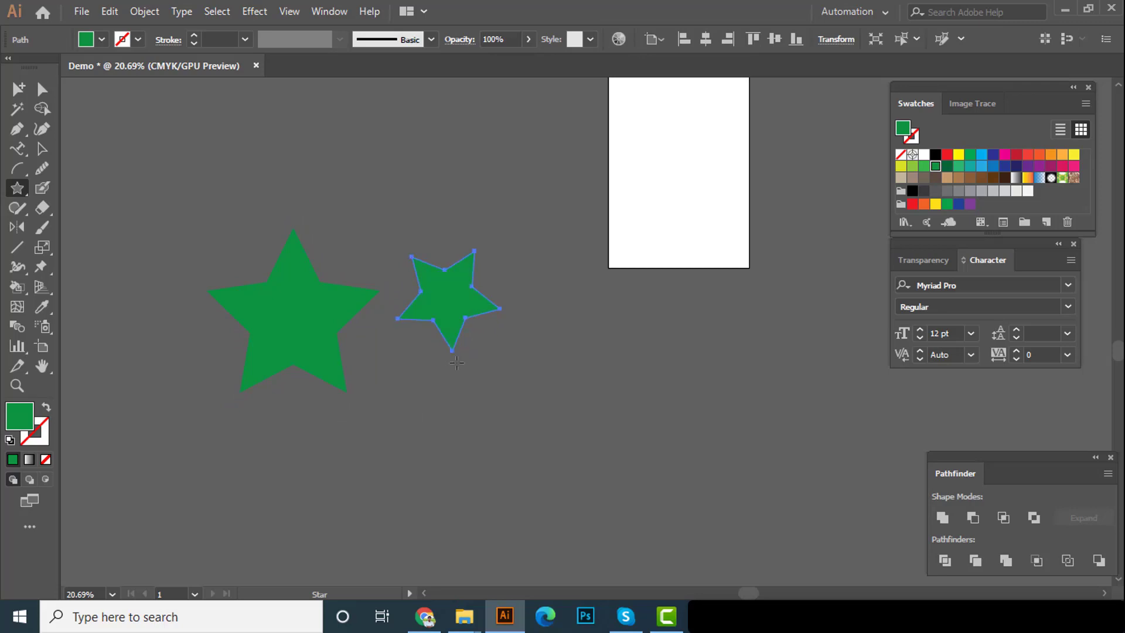
{"action": "left_click", "coordinate": [958, 155]}
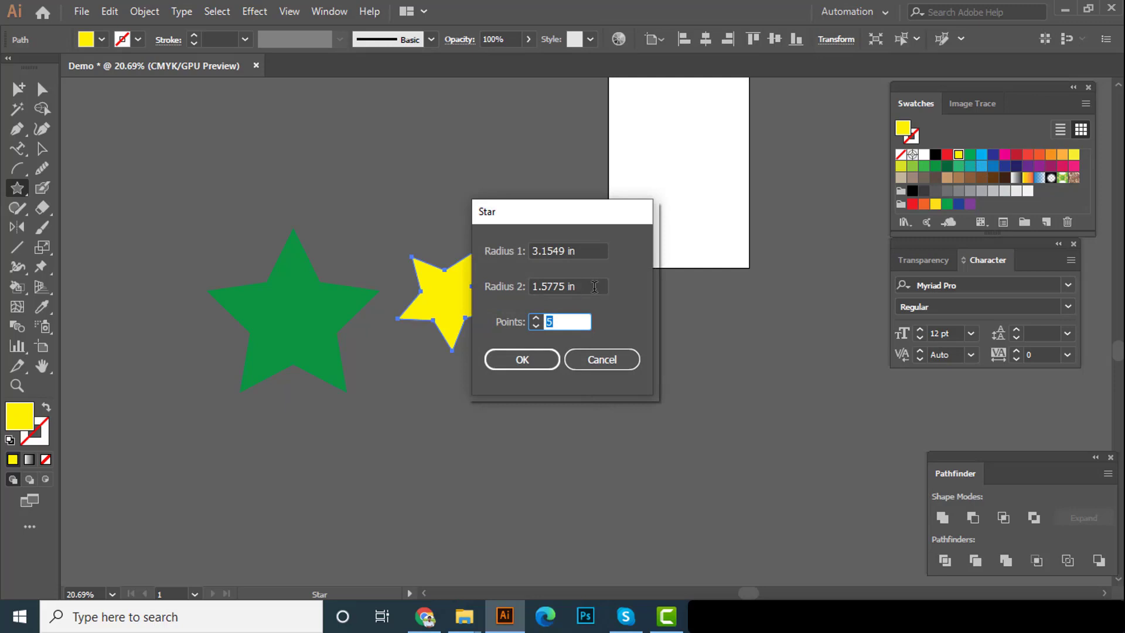
Create a star below the yellow one with Radius 1 and Radius 2 both 3 in and 5 points
{"action": "key", "text": "Tab"}
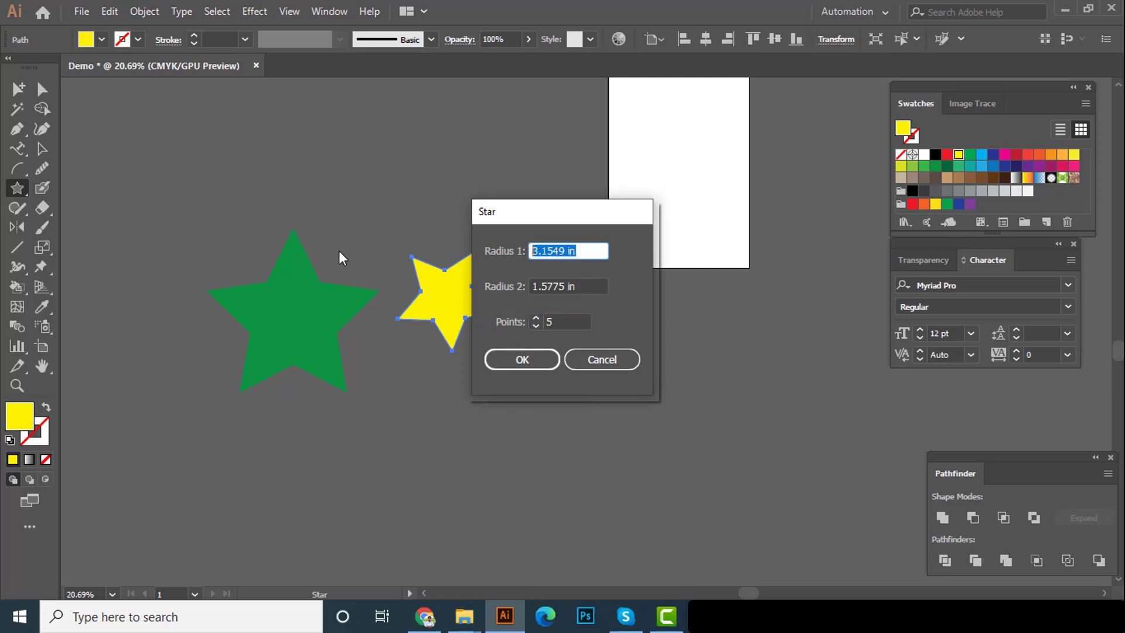
{"action": "type", "text": "1"}
{"action": "key", "text": "Tab"}
{"action": "type", "text": "1"}
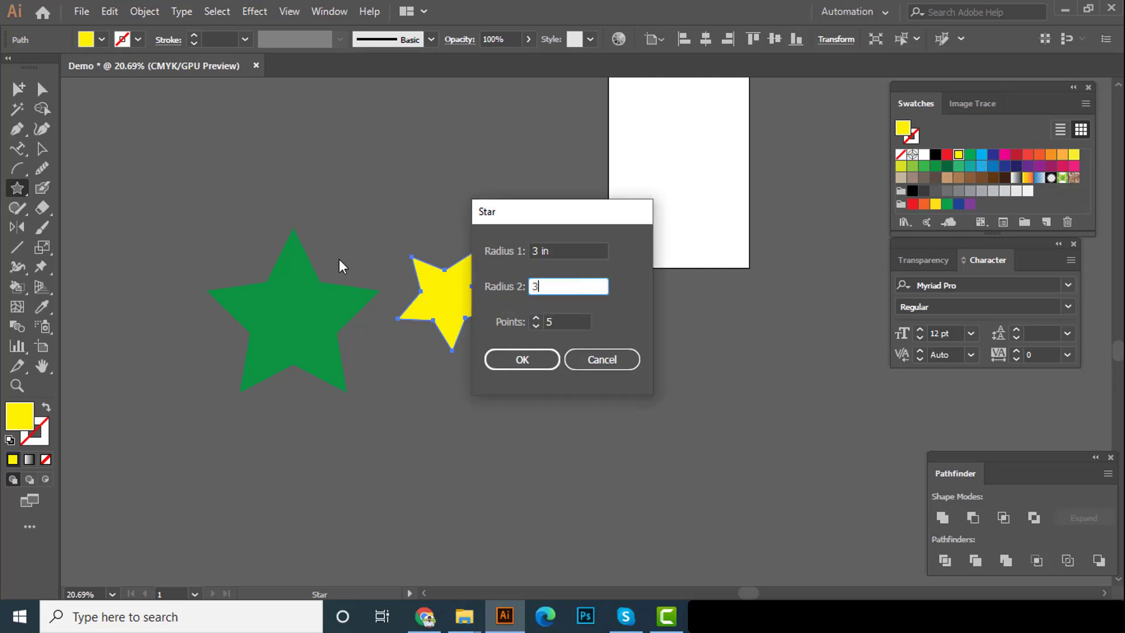
{"action": "key", "text": "Return"}
{"action": "scroll", "coordinate": [507, 377], "scroll_direction": "up", "scroll_amount": 5, "text": "alt"}
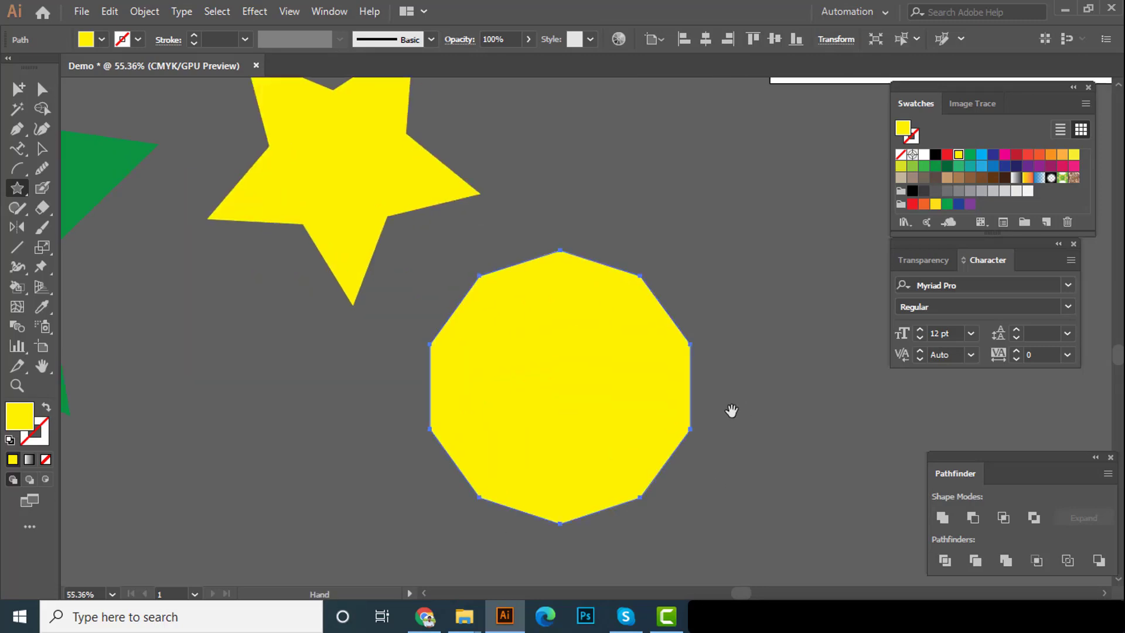
{"action": "left_click", "coordinate": [689, 386]}
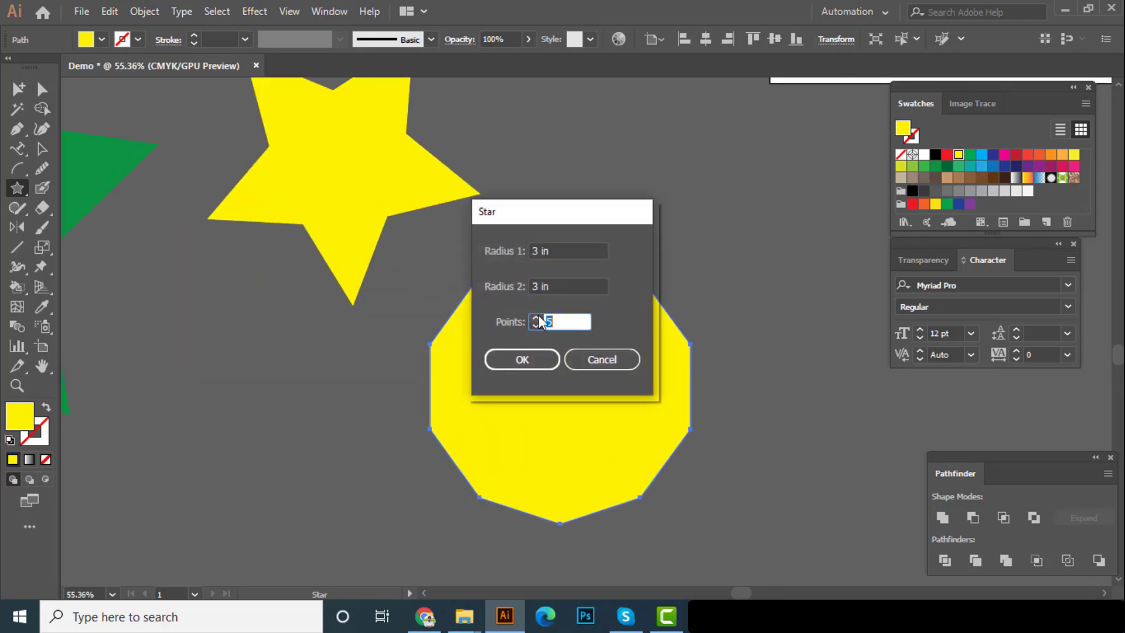
{"action": "left_click", "coordinate": [604, 360]}
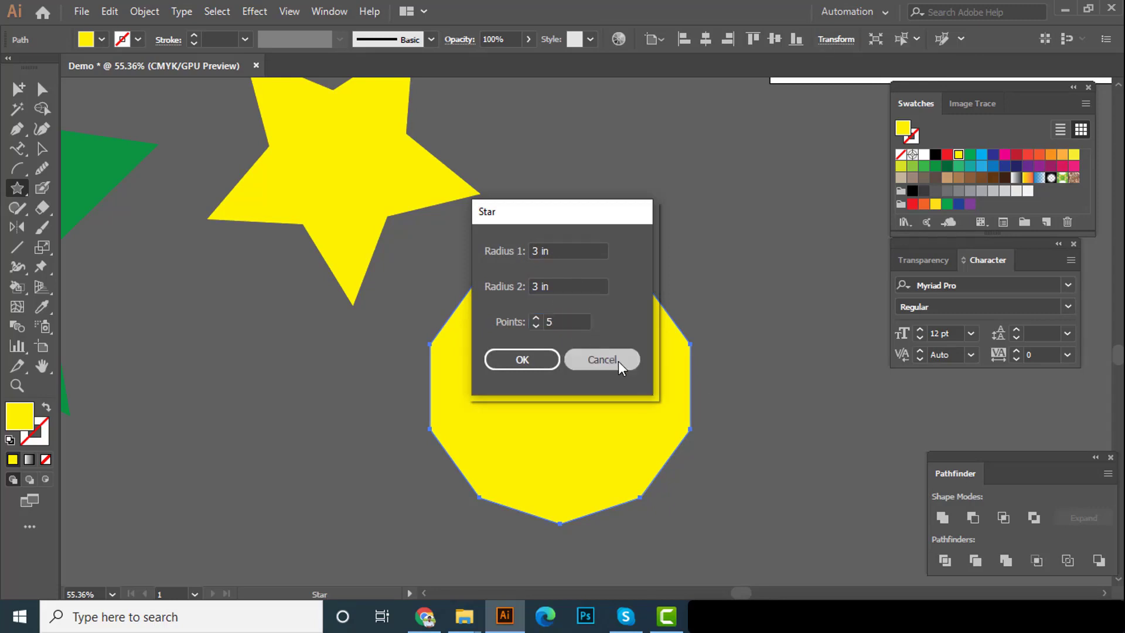
Draw a large upright five-pointed star to the right of the ten-sided shape, and delete it
{"action": "scroll", "coordinate": [640, 409], "scroll_direction": "down", "scroll_amount": 5, "text": "alt"}
{"action": "left_click_drag", "start_coordinate": [764, 464], "coordinate": [743, 432]}
{"action": "scroll", "coordinate": [608, 430], "scroll_direction": "down", "scroll_amount": 1, "text": "alt"}
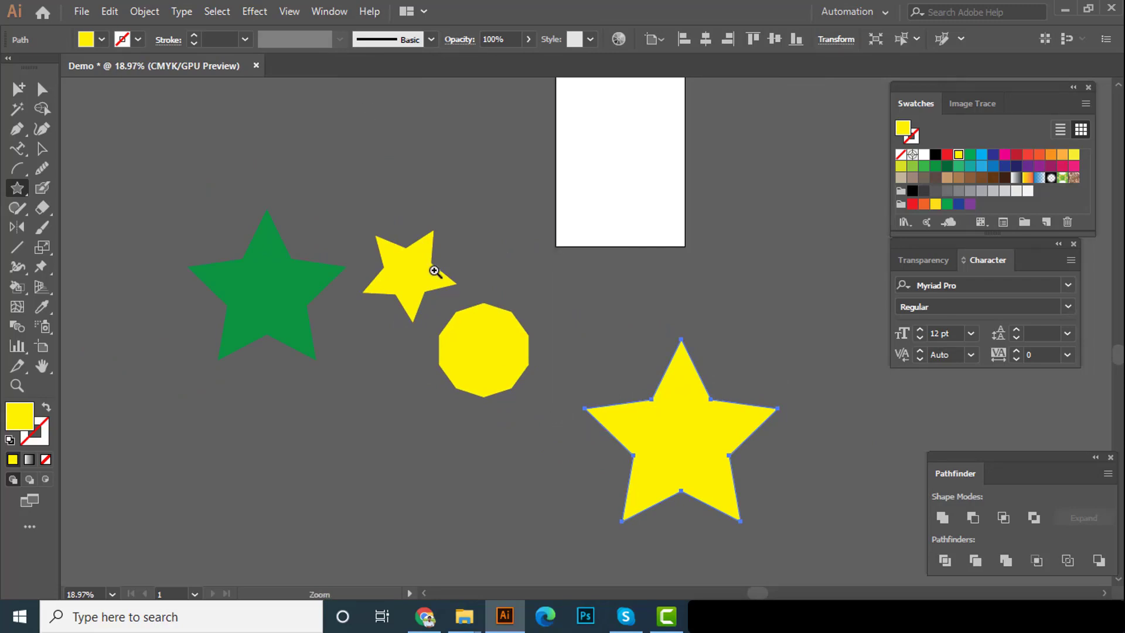
{"action": "scroll", "coordinate": [447, 311], "scroll_direction": "up", "scroll_amount": 2, "text": "alt"}
{"action": "scroll", "coordinate": [419, 311], "scroll_direction": "down", "scroll_amount": 1, "text": "alt"}
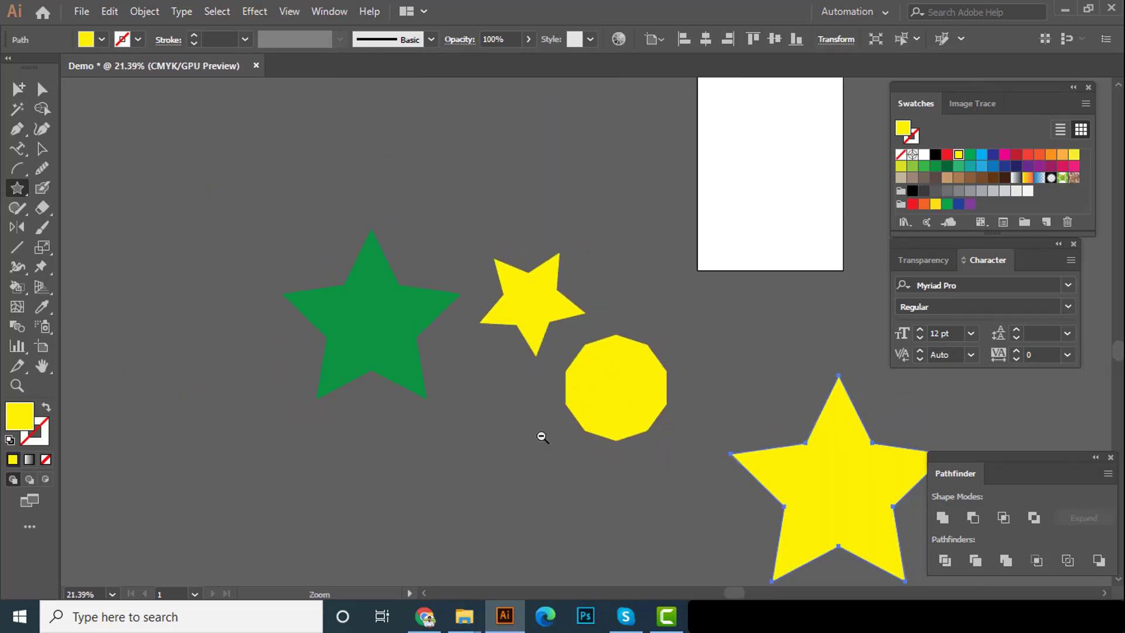
{"action": "scroll", "coordinate": [539, 434], "scroll_direction": "down", "scroll_amount": 2, "text": "alt"}
{"action": "key", "text": "a"}
{"action": "key", "text": "Delete"}
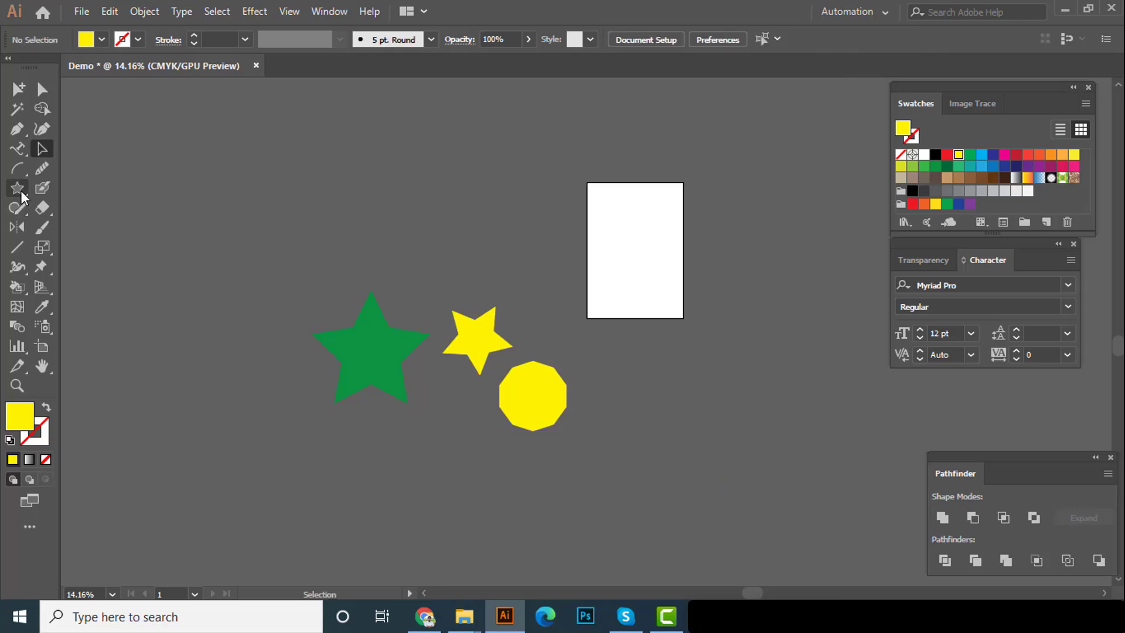
Draw a large starburst up and to the left of the green star, raising the number of points to 23 while drawing, and deselect it
{"action": "left_click_drag", "start_coordinate": [17, 187], "coordinate": [88, 244]}
{"action": "left_click_drag", "start_coordinate": [182, 268], "coordinate": [235, 348]}
{"action": "key", "text": "Up"}
{"action": "key", "text": "Up"}
{"action": "key", "text": "Up"}
{"action": "key", "text": "Up"}
{"action": "key", "text": "Up"}
{"action": "key", "text": "Up"}
{"action": "key", "text": "Up"}
{"action": "key", "text": "Up"}
{"action": "key", "text": "Up"}
{"action": "key", "text": "Up"}
{"action": "key", "text": "Up"}
{"action": "key", "text": "Up"}
{"action": "key", "text": "Up"}
{"action": "key", "text": "Up"}
{"action": "key", "text": "Up"}
{"action": "key", "text": "Up"}
{"action": "key", "text": "Up"}
{"action": "key", "text": "Up"}
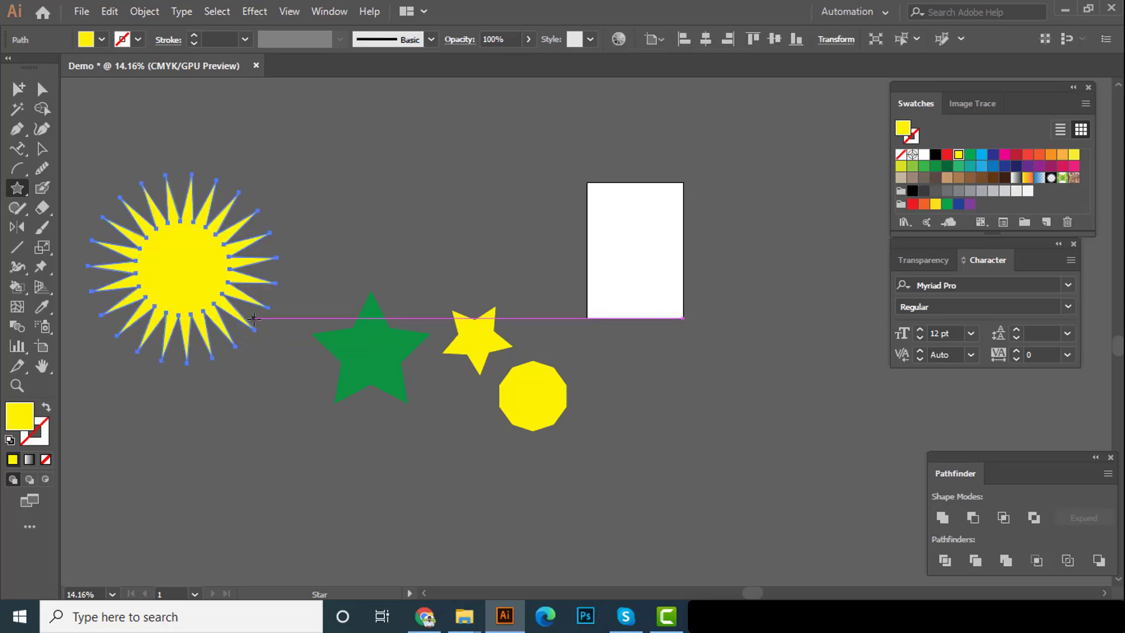
{"action": "key", "text": "v"}
{"action": "left_click", "coordinate": [362, 201]}
{"action": "left_click_drag", "start_coordinate": [223, 262], "coordinate": [455, 254]}
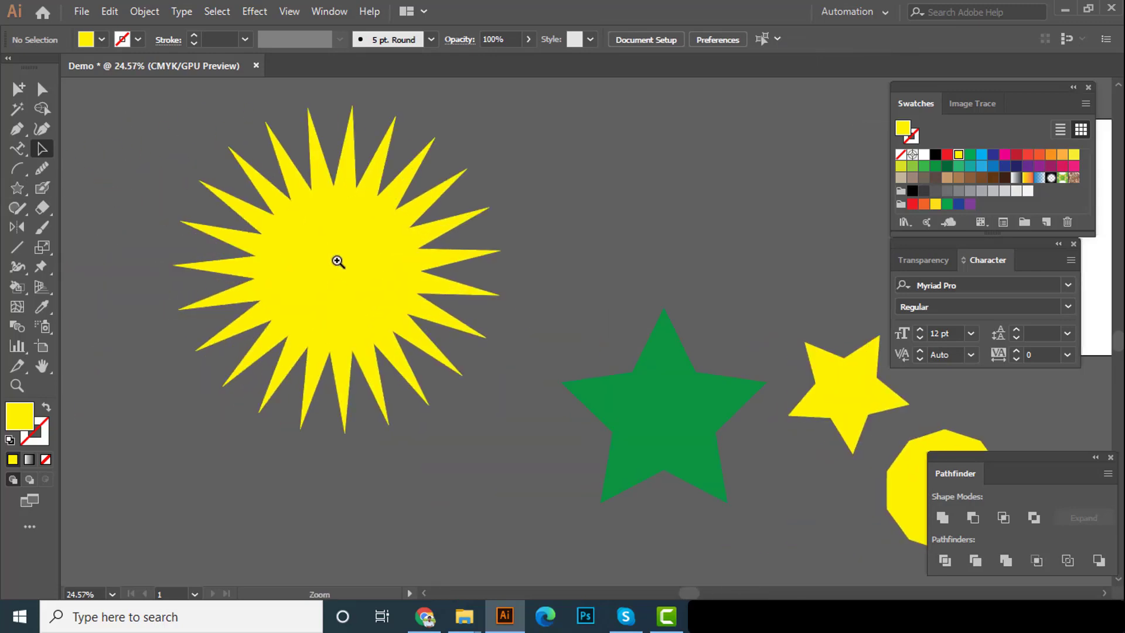
{"action": "left_click_drag", "start_coordinate": [337, 261], "coordinate": [291, 310]}
{"action": "left_click", "coordinate": [343, 328]}
{"action": "left_click", "coordinate": [439, 224]}
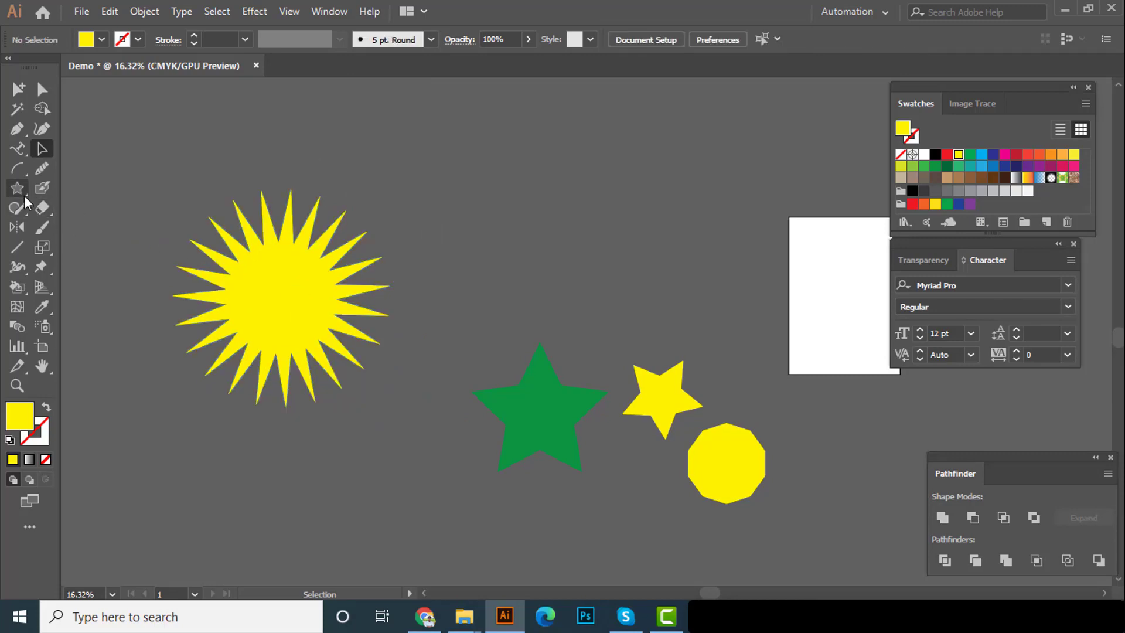
Draw a circle with the Ellipse tool above the green star
{"action": "left_click_drag", "start_coordinate": [25, 197], "coordinate": [101, 283]}
{"action": "scroll", "coordinate": [339, 381], "scroll_direction": "down", "scroll_amount": 1}
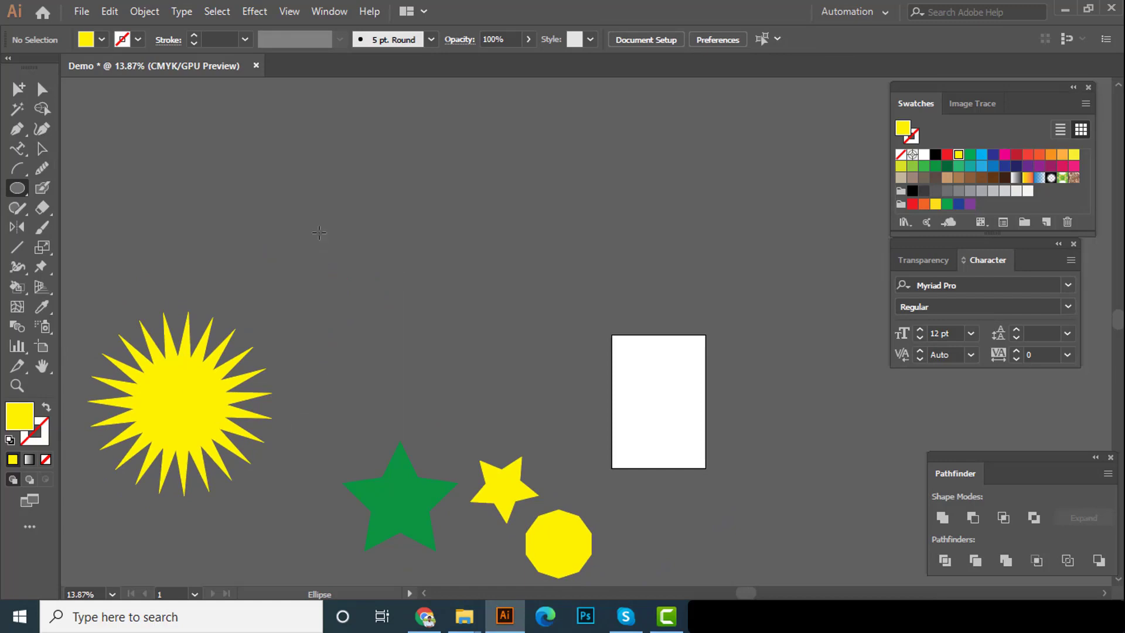
{"action": "left_click_drag", "start_coordinate": [320, 229], "coordinate": [424, 333]}
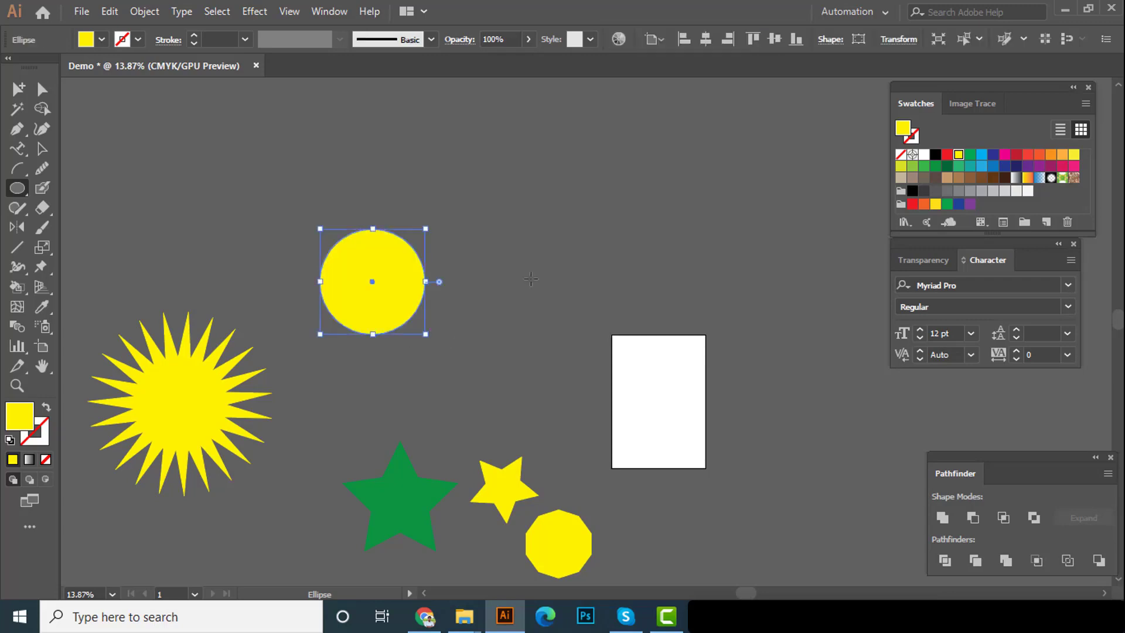
Draw three small freehand ellipses to the right of the circle: two wide, flat ones and one tall, narrow one
{"action": "left_click_drag", "start_coordinate": [494, 181], "coordinate": [559, 204]}
{"action": "left_click_drag", "start_coordinate": [663, 180], "coordinate": [650, 238]}
{"action": "left_click_drag", "start_coordinate": [519, 273], "coordinate": [577, 295]}
Draw three more circles of different sizes around the first one, the leftmost about 9.12 in across
{"action": "left_click_drag", "start_coordinate": [469, 290], "coordinate": [492, 339]}
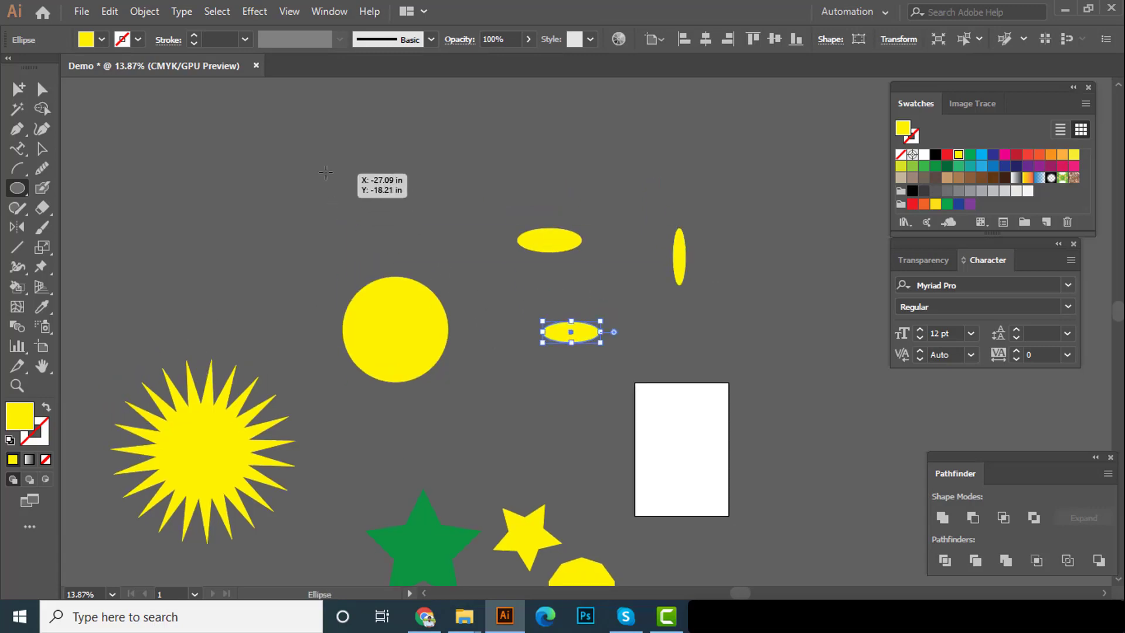
{"action": "left_click_drag", "start_coordinate": [324, 173], "coordinate": [400, 270]}
{"action": "left_click_drag", "start_coordinate": [481, 255], "coordinate": [392, 322]}
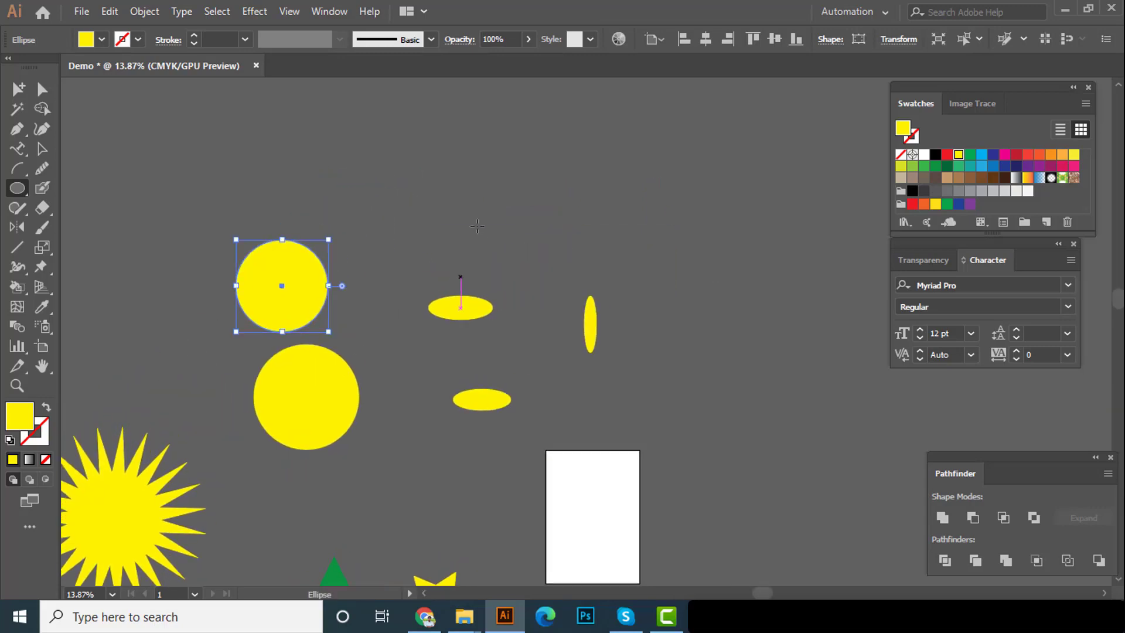
{"action": "left_click_drag", "start_coordinate": [359, 143], "coordinate": [564, 242]}
{"action": "scroll", "coordinate": [469, 249], "scroll_direction": "down", "scroll_amount": 1}
{"action": "scroll", "coordinate": [437, 253], "scroll_direction": "down", "scroll_amount": 1}
{"action": "left_click_drag", "start_coordinate": [174, 196], "coordinate": [264, 285]}
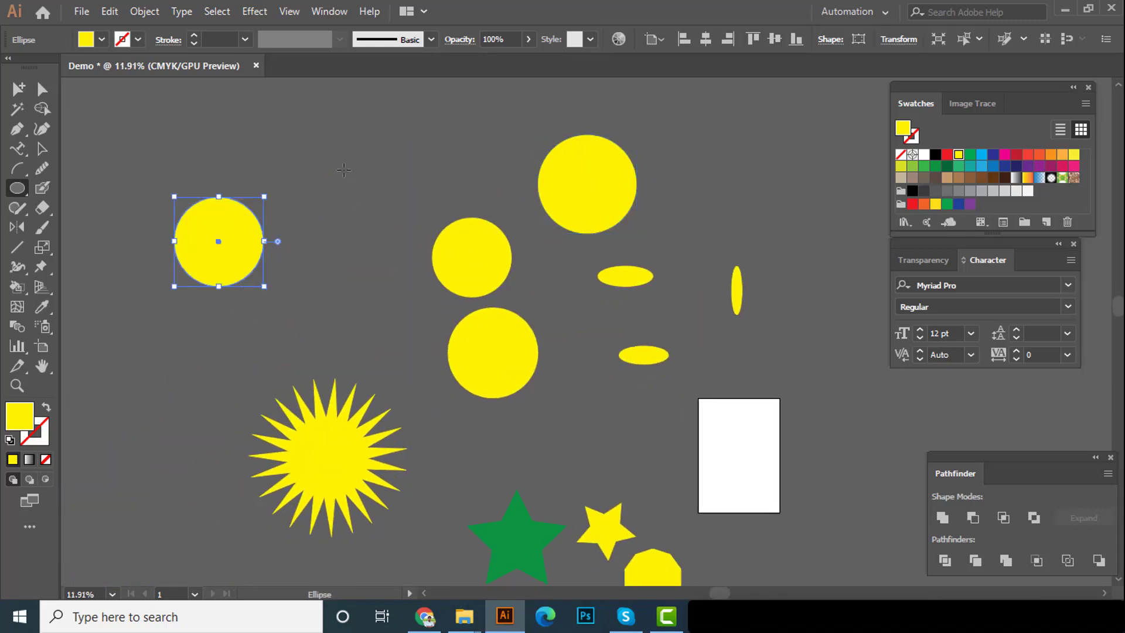
Create an exact circle 5 in wide and 5 in high between the leftmost circle and the other circles
{"action": "left_click", "coordinate": [343, 170]}
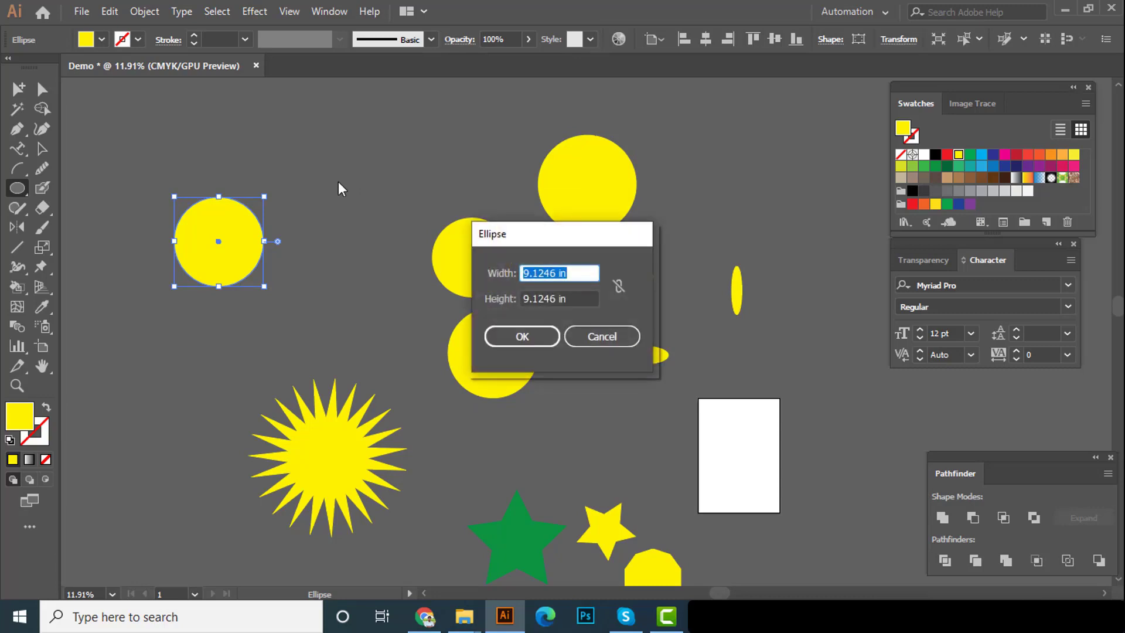
{"action": "type", "text": "5"}
{"action": "key", "text": "Tab"}
{"action": "key", "text": "Return"}
{"action": "key", "text": "v"}
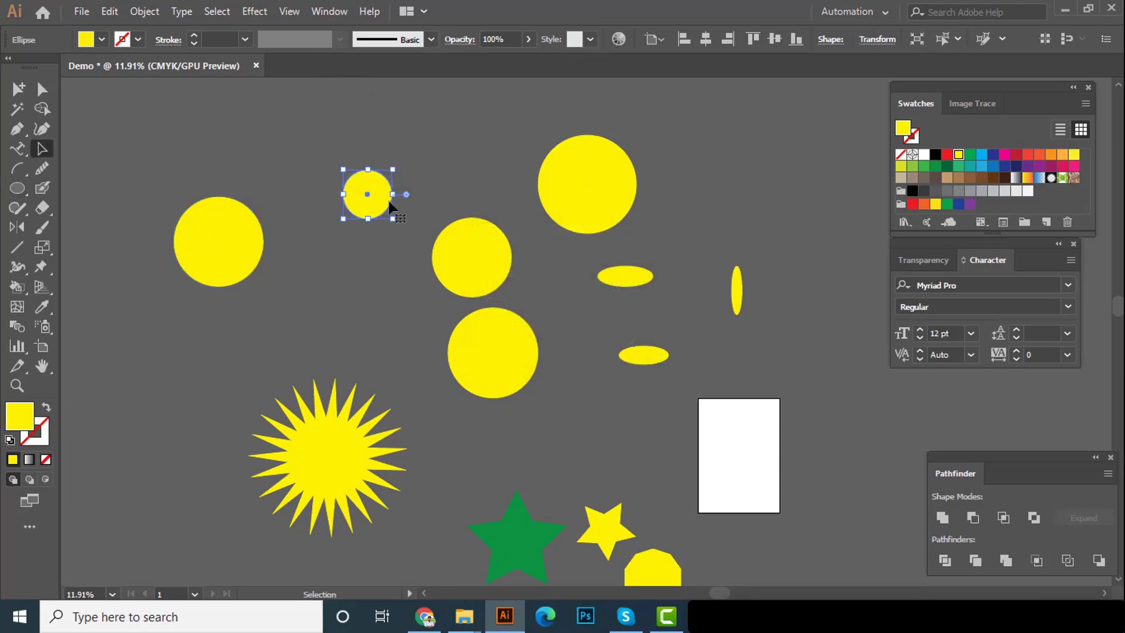
{"action": "left_click_drag", "start_coordinate": [371, 213], "coordinate": [574, 233]}
{"action": "left_click_drag", "start_coordinate": [392, 188], "coordinate": [590, 287]}
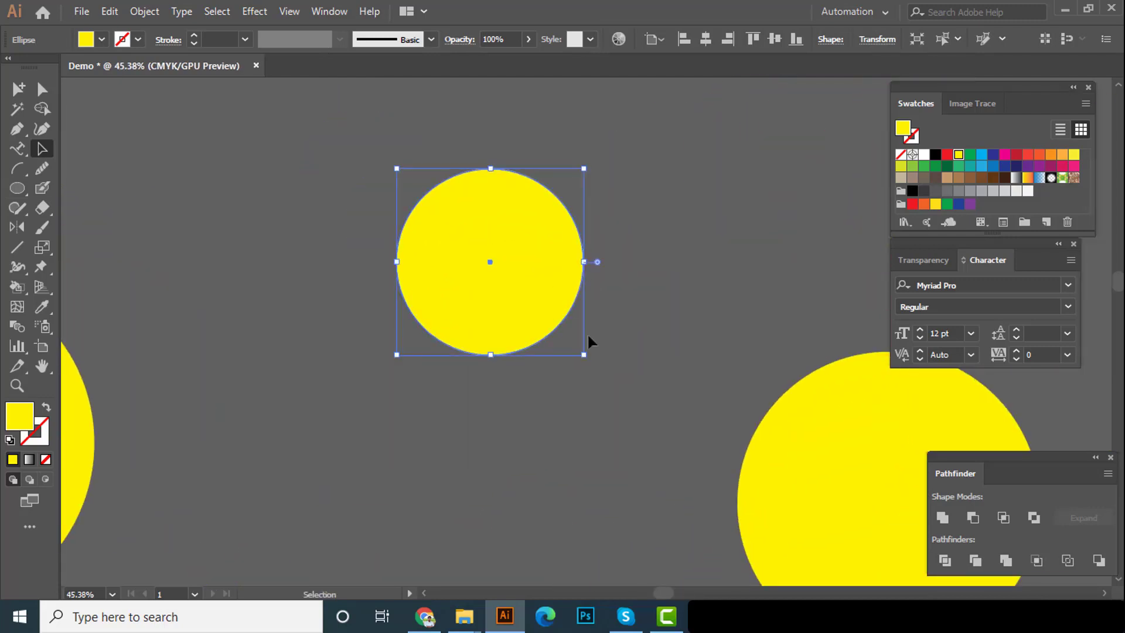
{"action": "left_click_drag", "start_coordinate": [521, 300], "coordinate": [208, 263]}
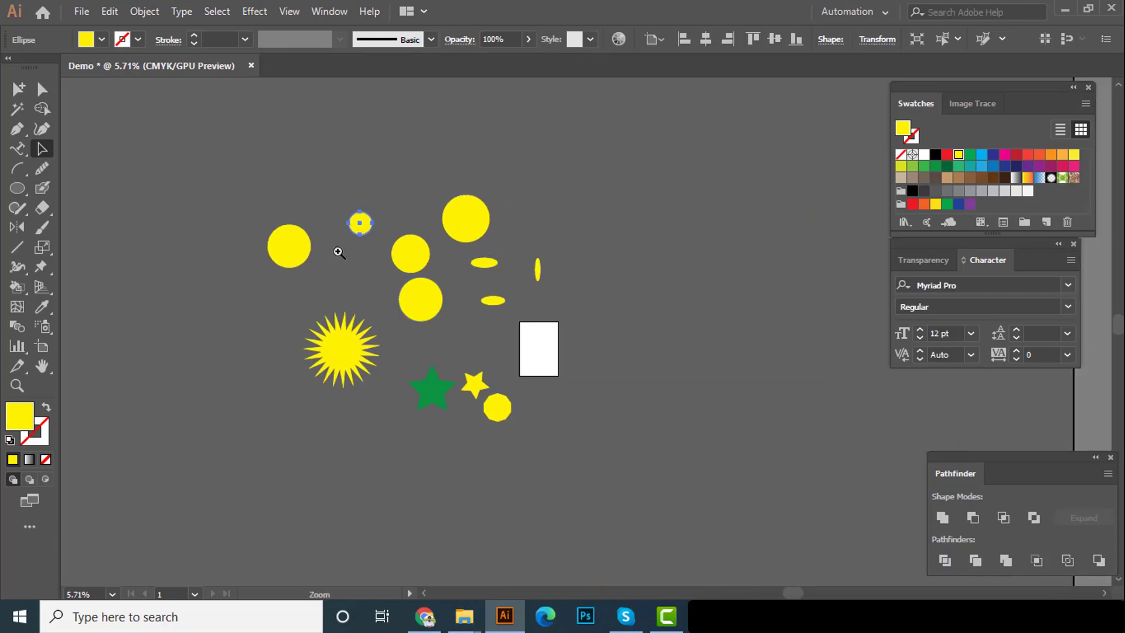
{"action": "scroll", "coordinate": [252, 230], "scroll_direction": "up", "scroll_amount": 3}
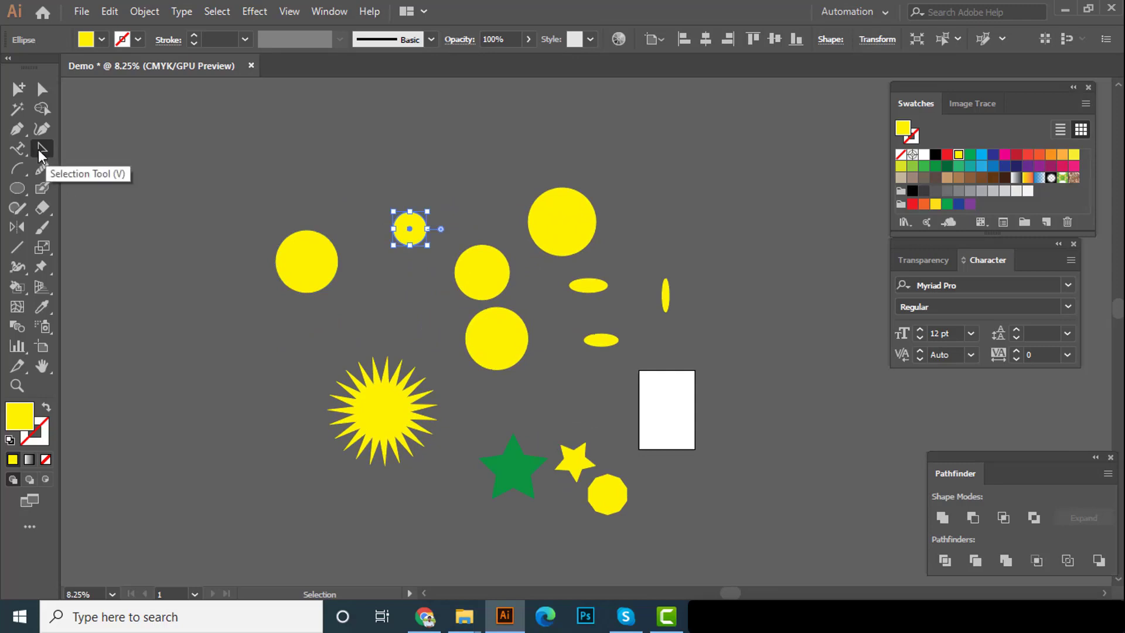
Spread the shapes apart with the Selection tool, repositioning the starburst, three yellow circles, the green star and the small yellow star
{"action": "left_click", "coordinate": [187, 200]}
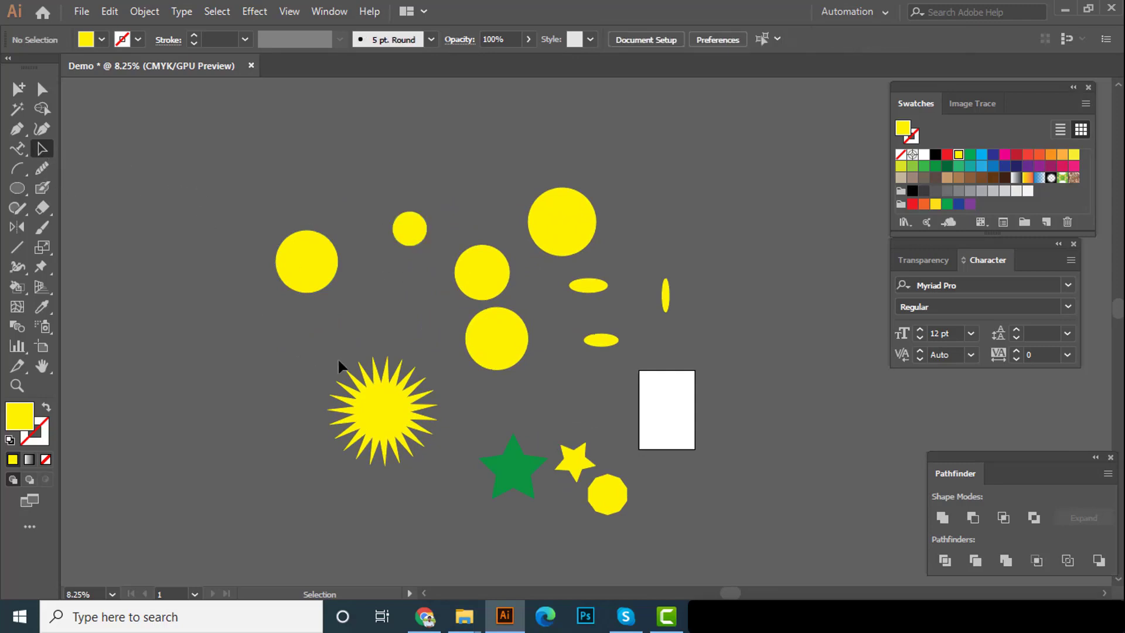
{"action": "left_click_drag", "start_coordinate": [366, 405], "coordinate": [231, 404]}
{"action": "left_click_drag", "start_coordinate": [299, 264], "coordinate": [276, 203]}
{"action": "left_click_drag", "start_coordinate": [522, 352], "coordinate": [417, 397]}
{"action": "left_click_drag", "start_coordinate": [482, 275], "coordinate": [507, 330]}
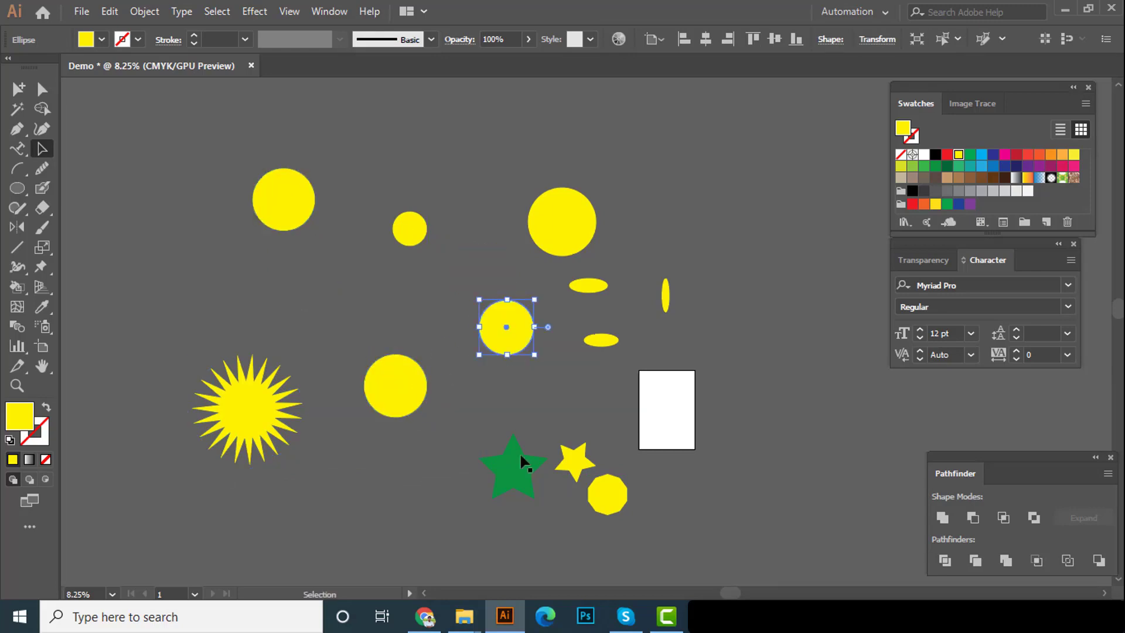
{"action": "left_click_drag", "start_coordinate": [521, 460], "coordinate": [401, 492]}
{"action": "left_click_drag", "start_coordinate": [574, 452], "coordinate": [558, 406]}
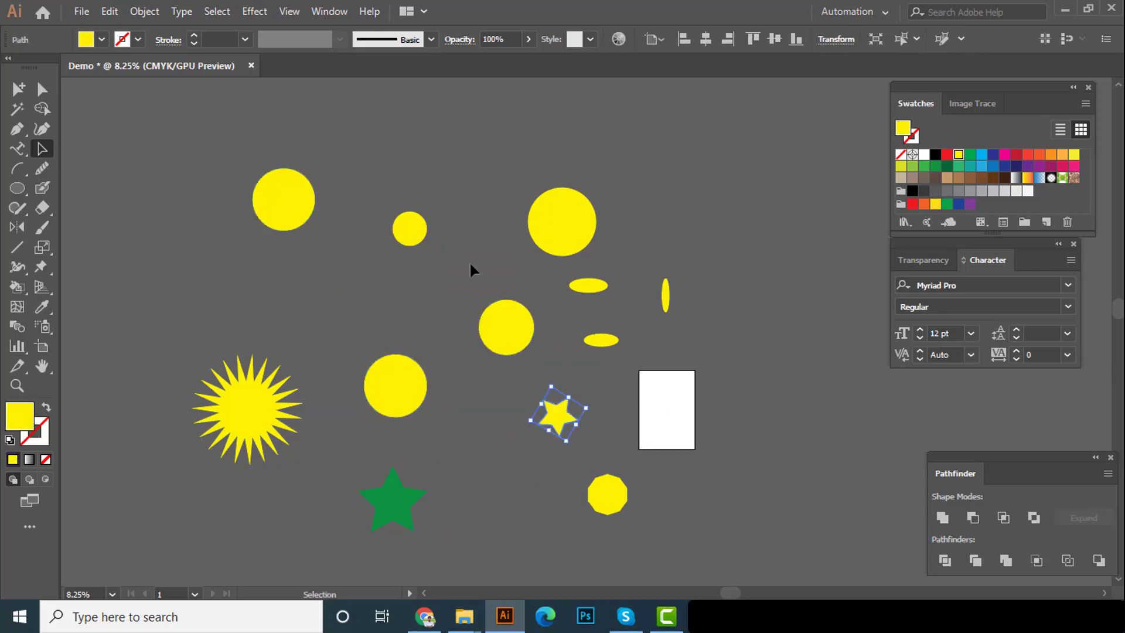
Resize the yellow starburst by its bounding box: enlarge it proportionally, squeeze it narrow, and widen it back to a round outline
{"action": "left_click", "coordinate": [276, 375]}
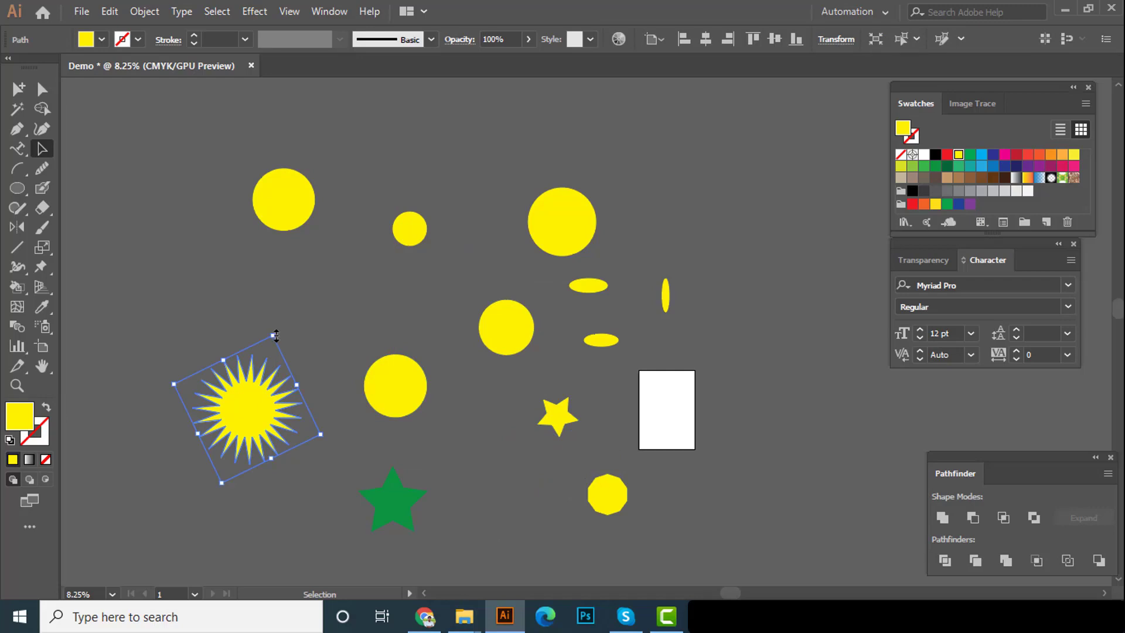
{"action": "mouse_move", "coordinate": [276, 335]}
{"action": "left_mouse_down"}
{"action": "mouse_move", "coordinate": [301, 221]}
{"action": "mouse_move", "coordinate": [322, 251]}
{"action": "mouse_move", "coordinate": [297, 270]}
{"action": "mouse_move", "coordinate": [293, 326]}
{"action": "left_mouse_up"}
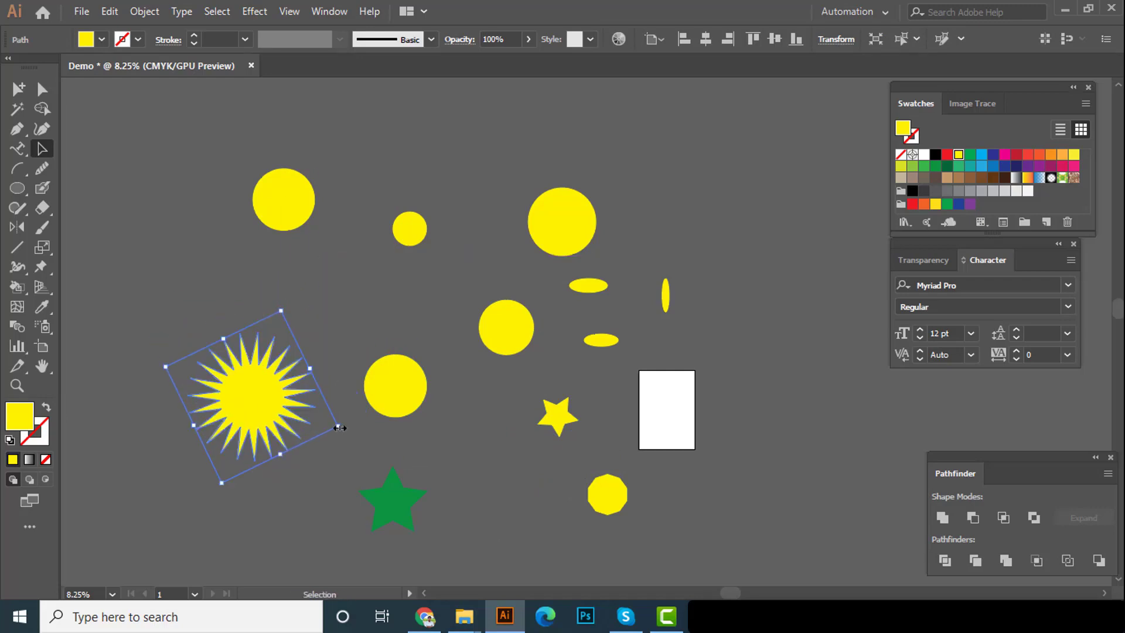
{"action": "left_click_drag", "start_coordinate": [339, 427], "coordinate": [288, 444]}
{"action": "left_click", "coordinate": [304, 380]}
{"action": "left_click", "coordinate": [208, 409]}
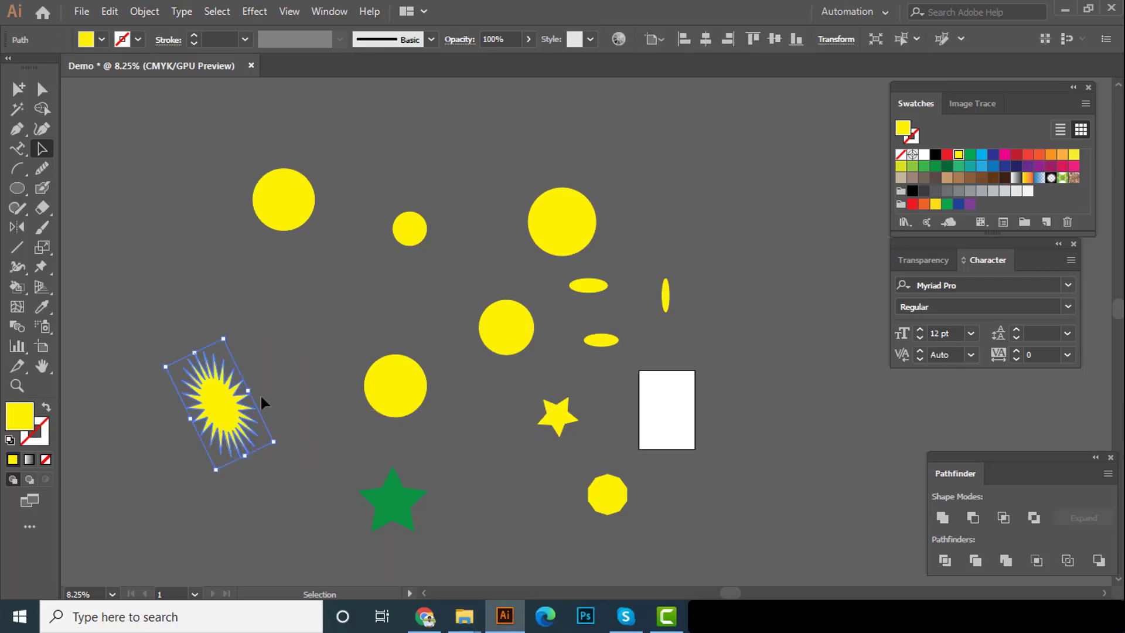
{"action": "left_click_drag", "start_coordinate": [248, 391], "coordinate": [283, 374]}
{"action": "left_click", "coordinate": [319, 370]}
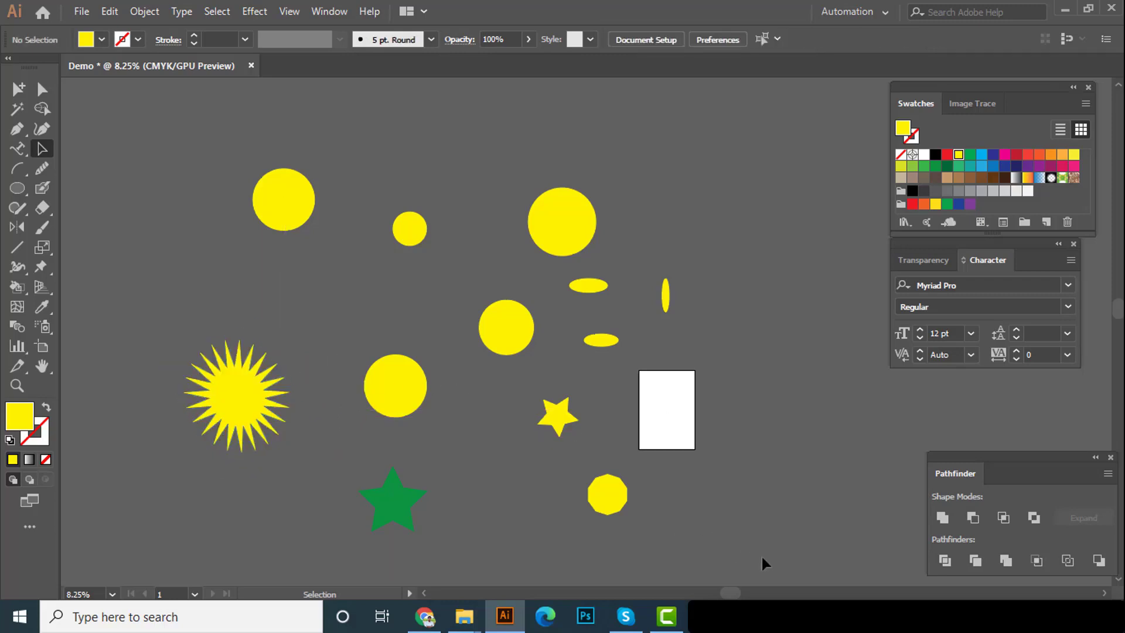
Select all the shapes and move them together slightly up and to the left relative to the artboard
{"action": "scroll", "coordinate": [762, 557], "scroll_direction": "left", "scroll_amount": 3}
{"action": "key", "text": "ctrl+a"}
{"action": "left_click_drag", "start_coordinate": [662, 255], "coordinate": [626, 216]}
{"action": "left_click", "coordinate": [637, 284]}
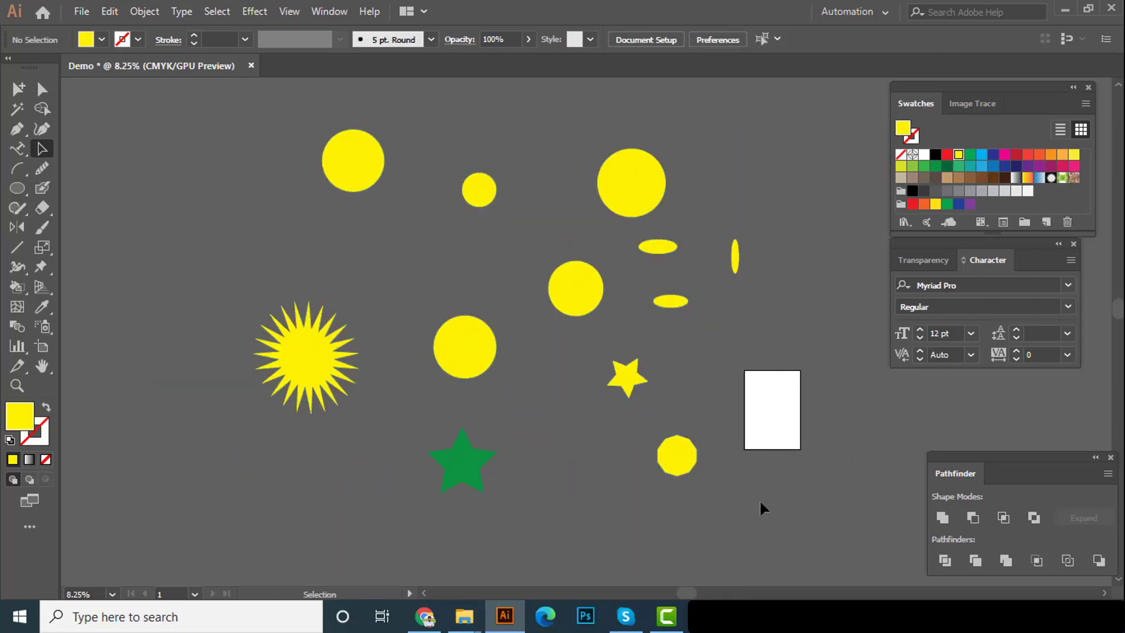
{"action": "key", "text": "ctrl+a"}
{"action": "left_click", "coordinate": [115, 178]}
{"action": "left_click_drag", "start_coordinate": [527, 239], "coordinate": [472, 259]}
{"action": "scroll", "coordinate": [482, 245], "scroll_direction": "up", "scroll_amount": 1}
{"action": "left_click_drag", "start_coordinate": [405, 275], "coordinate": [395, 239]}
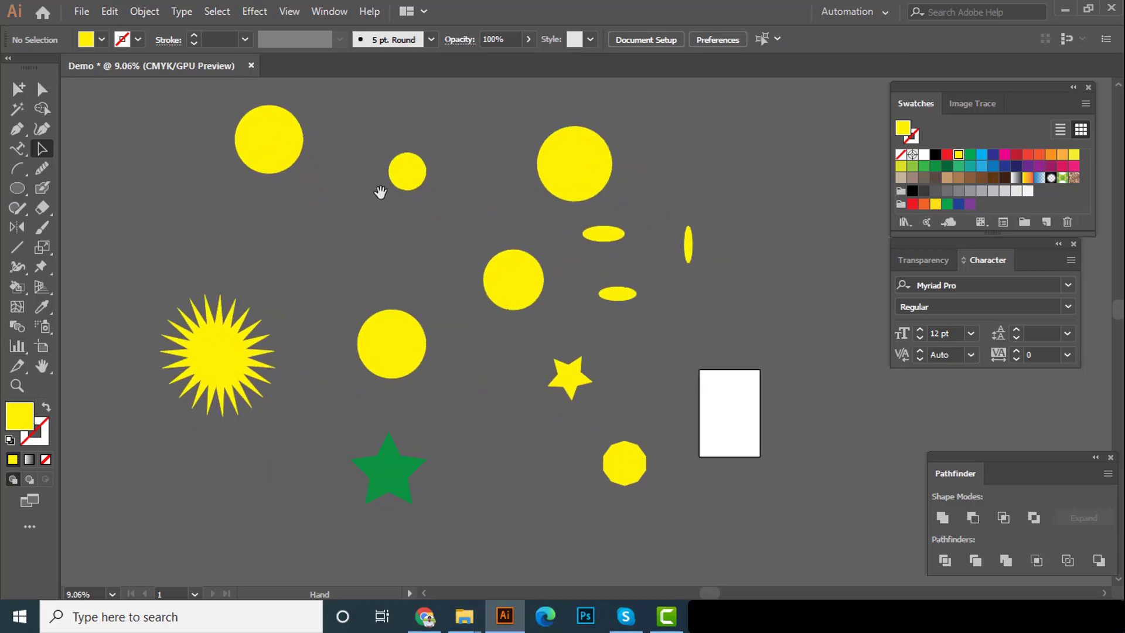
Draw a square with the Rectangle tool just above the starburst and move the starburst straight down clear of it
{"action": "left_click", "coordinate": [17, 187]}
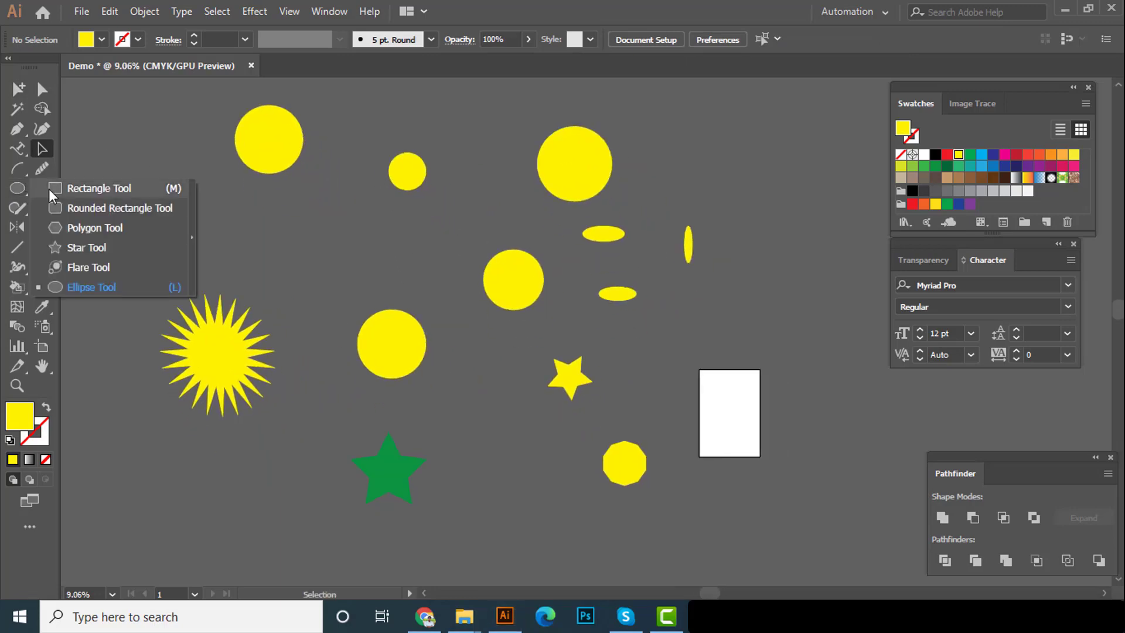
{"action": "left_click", "coordinate": [52, 193]}
{"action": "left_click_drag", "start_coordinate": [190, 208], "coordinate": [283, 300]}
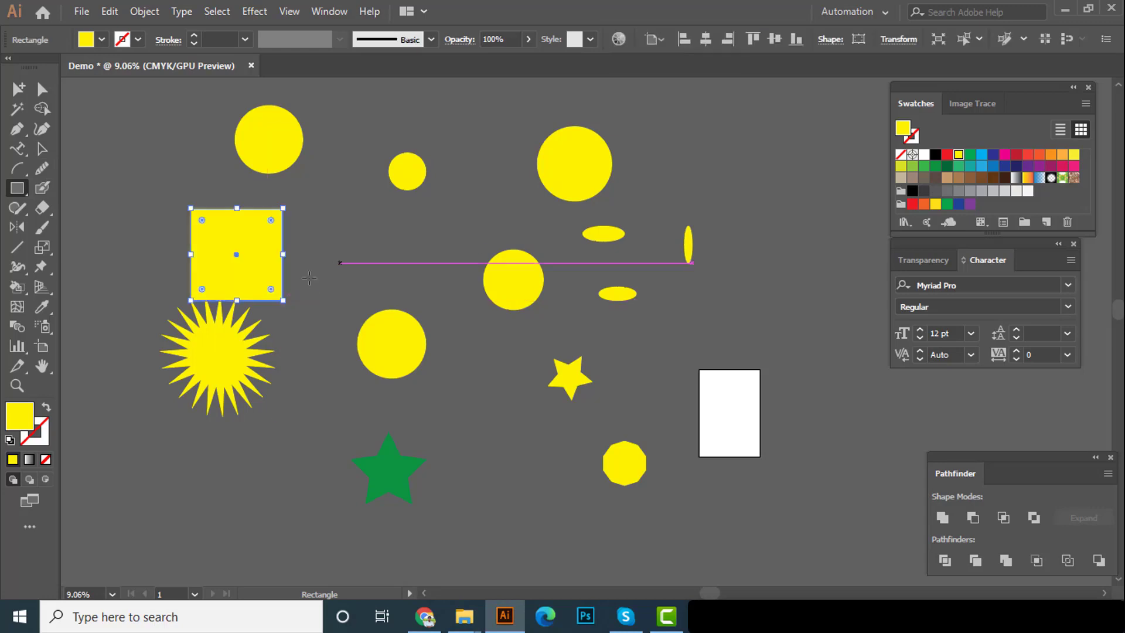
{"action": "key", "text": "v"}
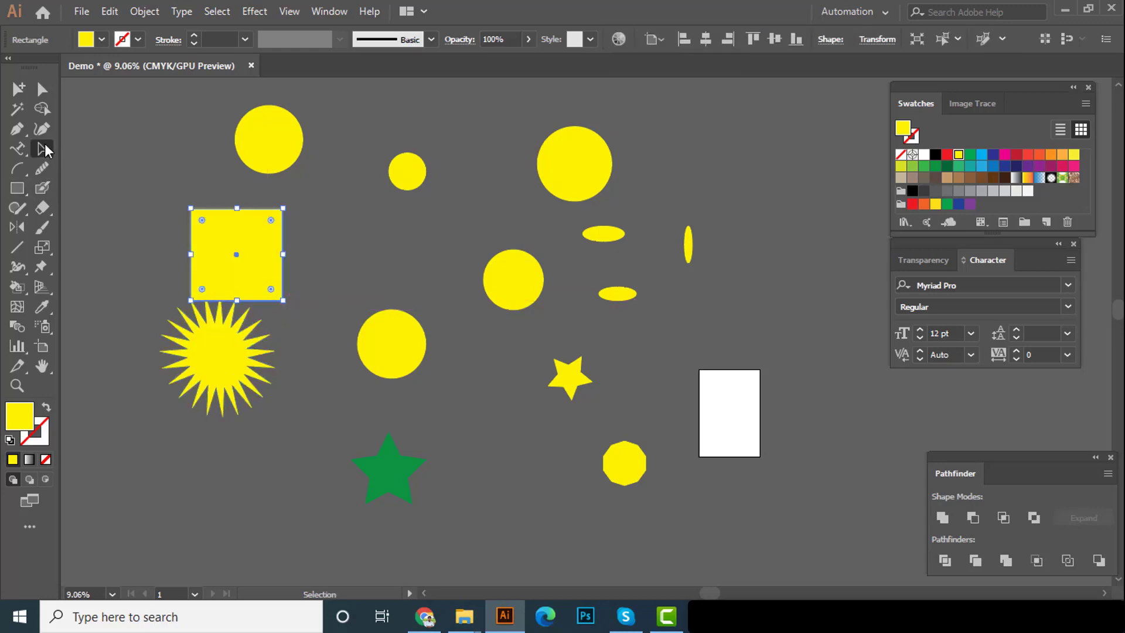
{"action": "left_click_drag", "start_coordinate": [253, 354], "coordinate": [253, 423]}
{"action": "left_click", "coordinate": [280, 372]}
Round only the square's upper-right corner to a radius of about 6.56 in with the Direct Selection tool
{"action": "left_click", "coordinate": [239, 258]}
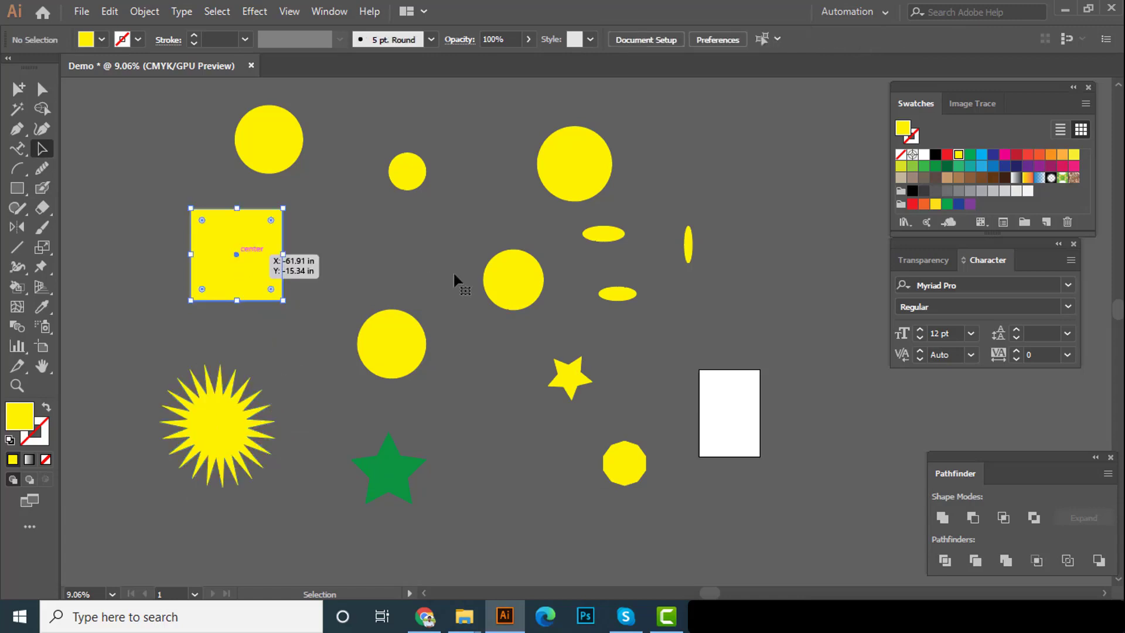
{"action": "key", "text": "z"}
{"action": "left_click", "coordinate": [202, 244]}
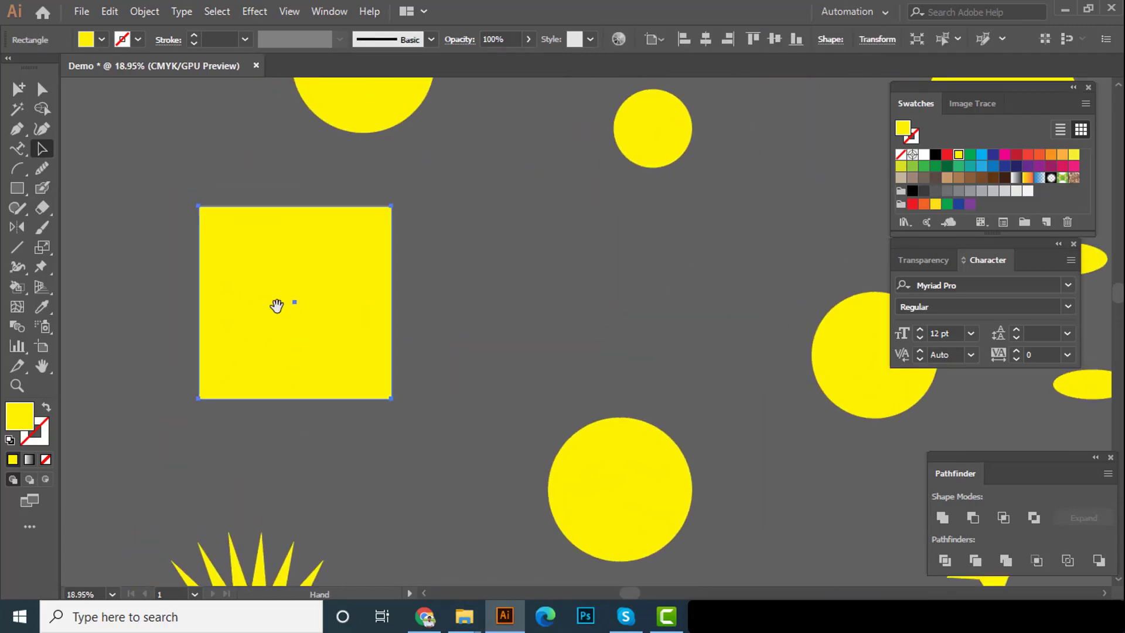
{"action": "key", "text": "v"}
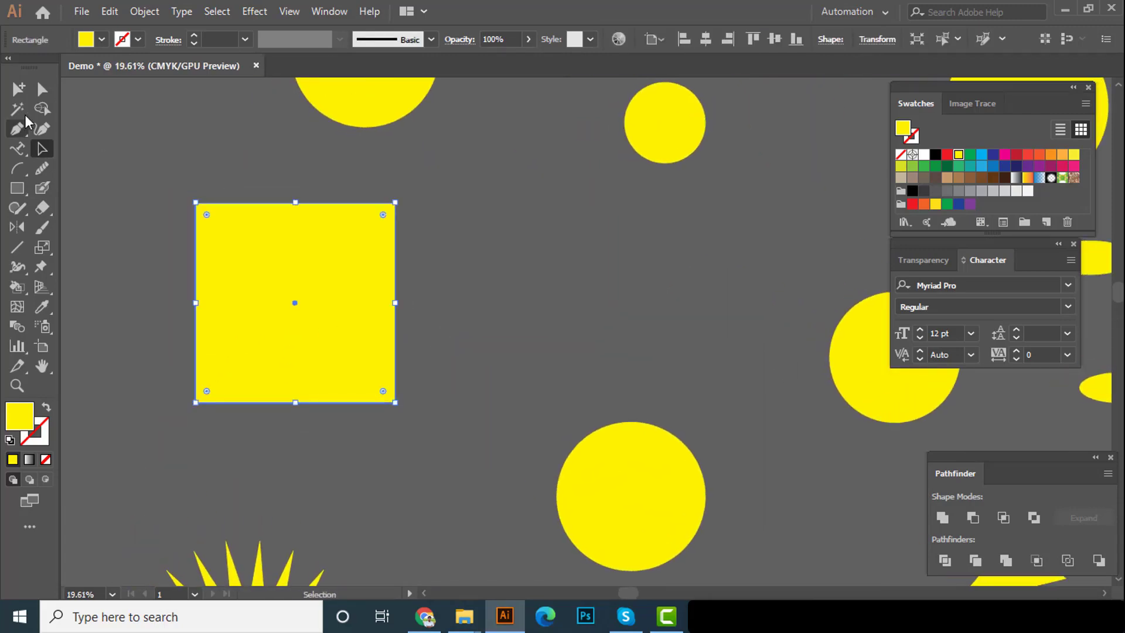
{"action": "left_click", "coordinate": [45, 94]}
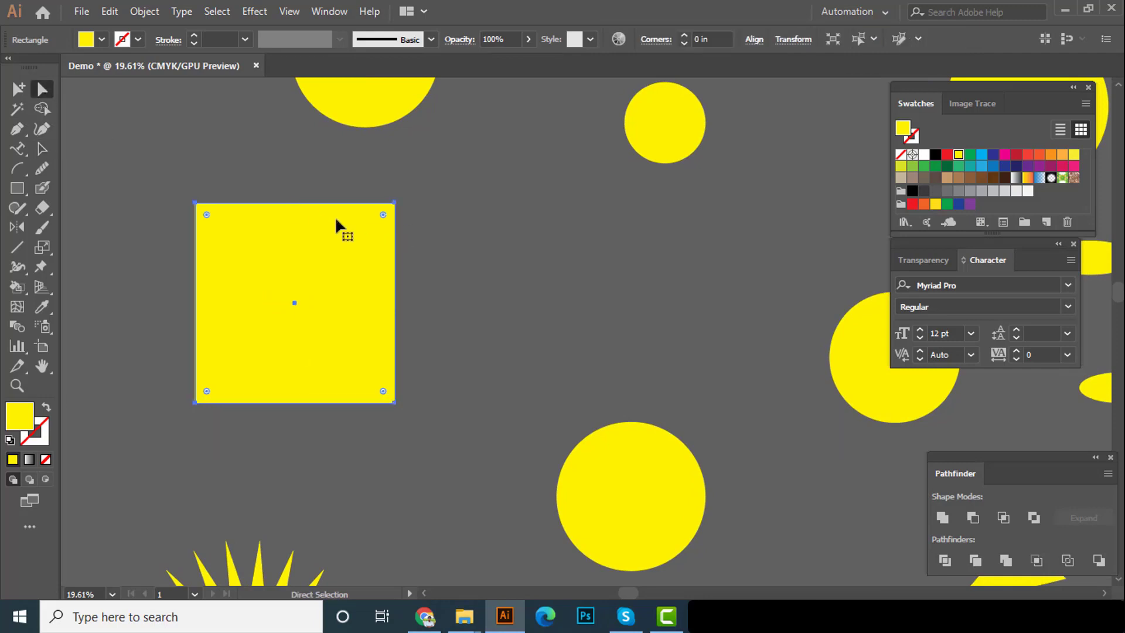
{"action": "left_click_drag", "start_coordinate": [348, 214], "coordinate": [461, 258]}
{"action": "left_click_drag", "start_coordinate": [391, 232], "coordinate": [426, 205]}
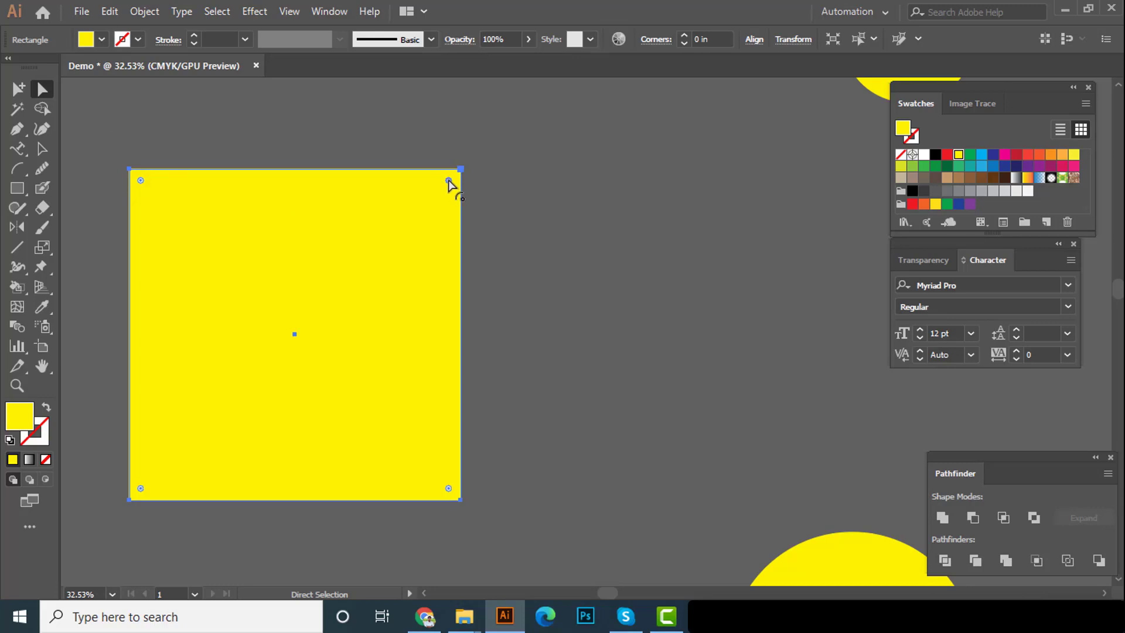
{"action": "left_click_drag", "start_coordinate": [448, 182], "coordinate": [279, 342]}
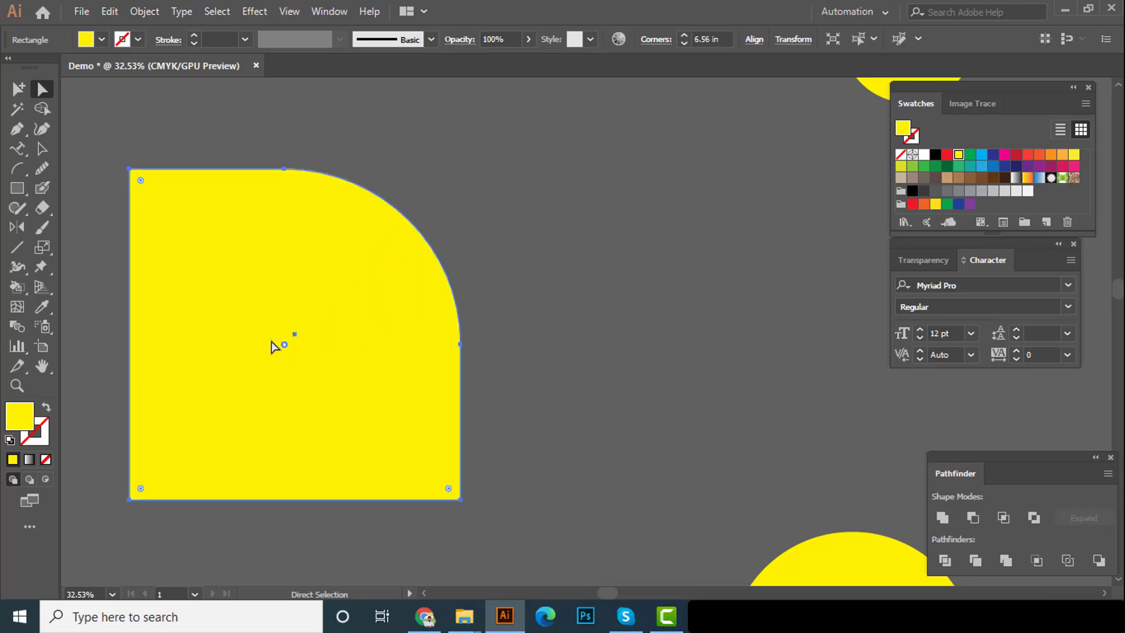
{"action": "left_click", "coordinate": [527, 247]}
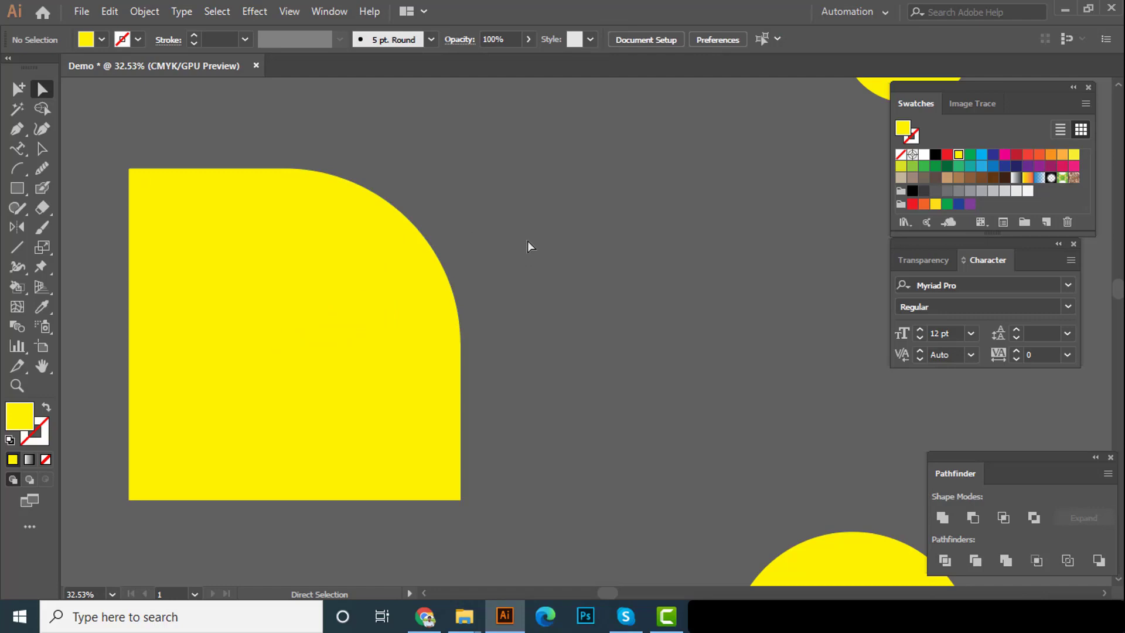
Undo the rounding of the square's upper-right corner
{"action": "key", "text": "ctrl+z"}
{"action": "scroll", "coordinate": [559, 281], "scroll_direction": "down", "scroll_amount": 2}
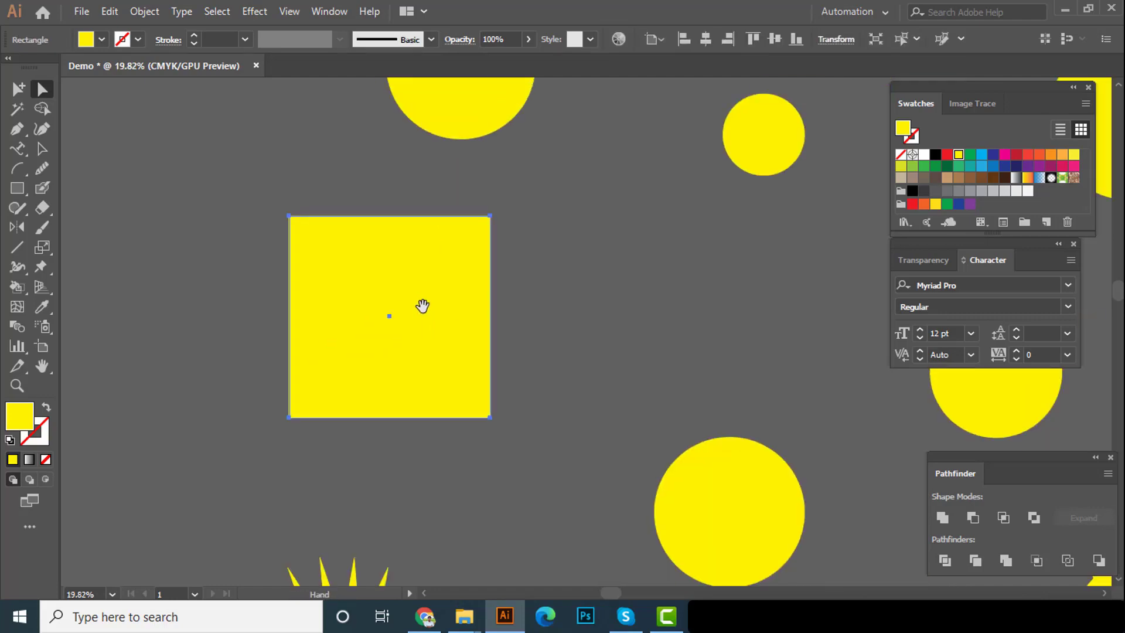
{"action": "left_click_drag", "start_coordinate": [422, 306], "coordinate": [451, 324]}
{"action": "left_click_drag", "start_coordinate": [502, 353], "coordinate": [455, 348]}
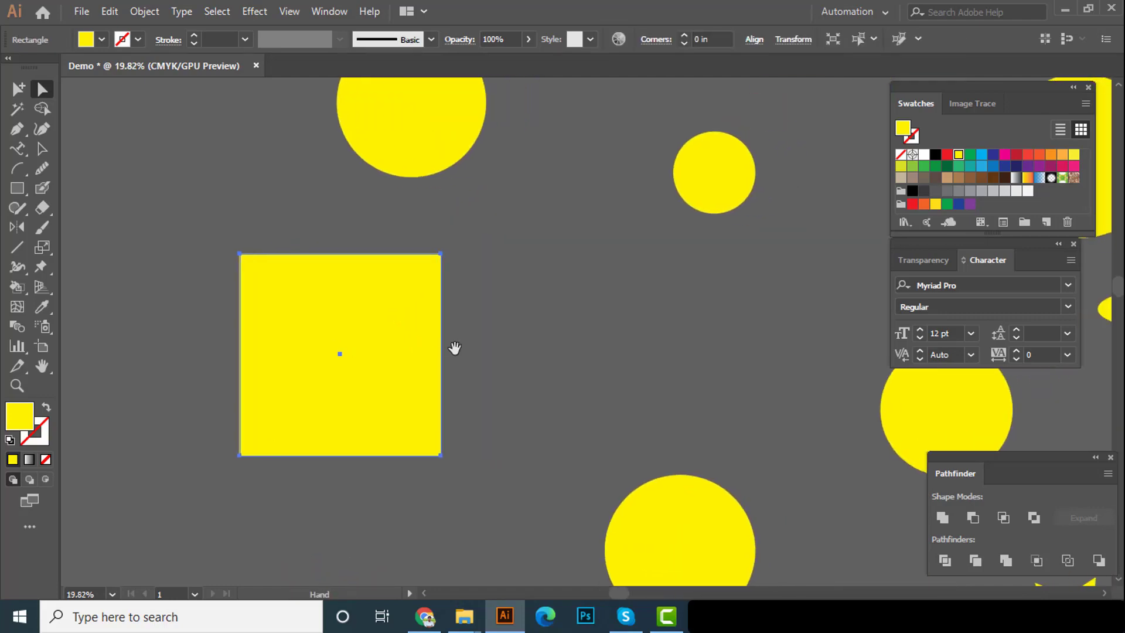
{"action": "scroll", "coordinate": [455, 348], "scroll_direction": "down", "scroll_amount": 1}
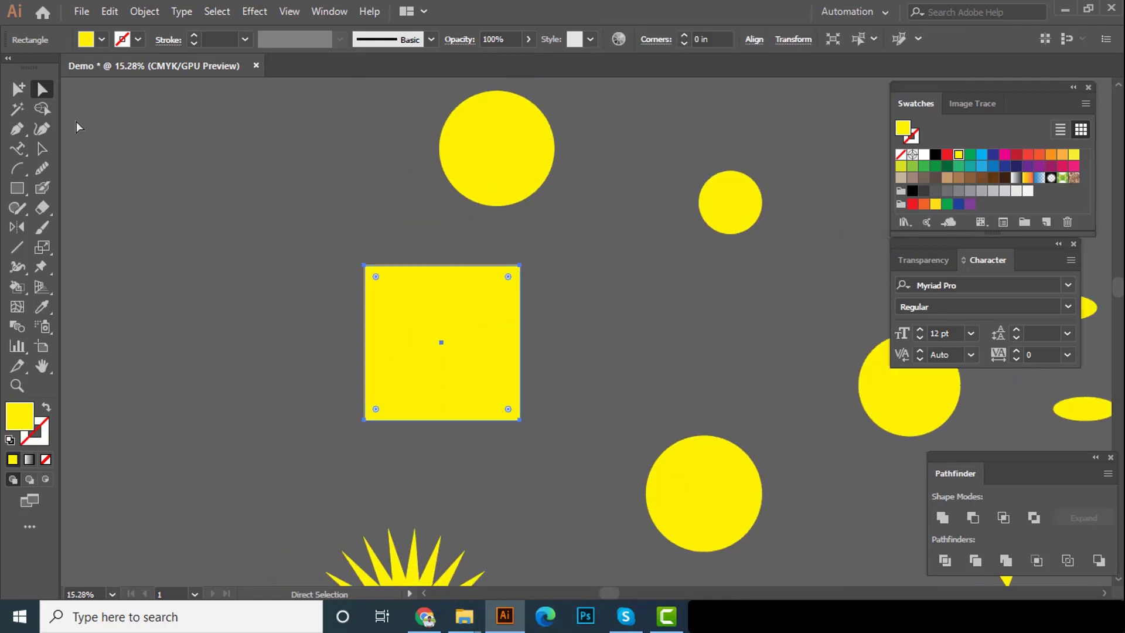
Shrink the square proportionally from its upper-right corner with the Selection tool and move it left into open space
{"action": "key", "text": "v"}
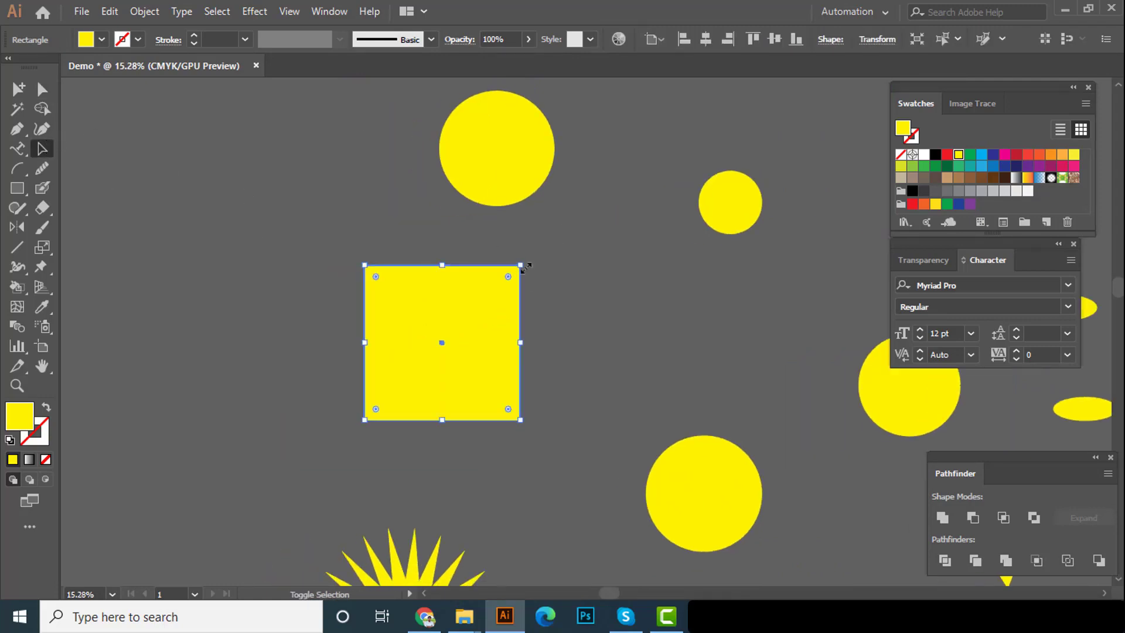
{"action": "left_click_drag", "start_coordinate": [520, 265], "coordinate": [471, 313]}
{"action": "left_click_drag", "start_coordinate": [451, 360], "coordinate": [311, 365]}
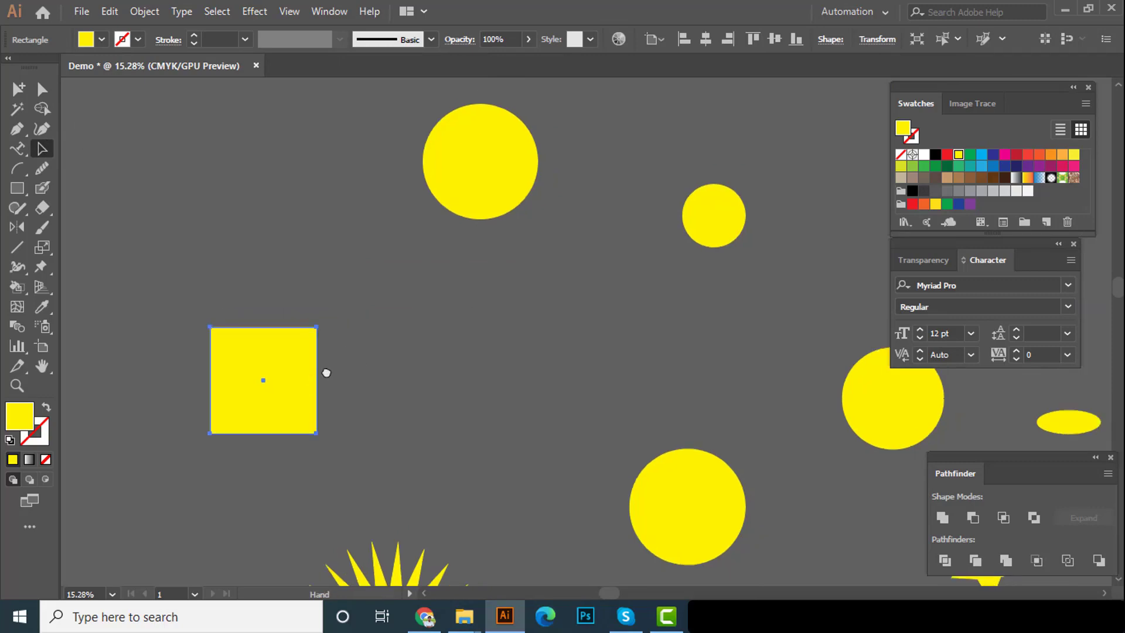
{"action": "scroll", "coordinate": [324, 372], "scroll_direction": "up", "scroll_amount": 2}
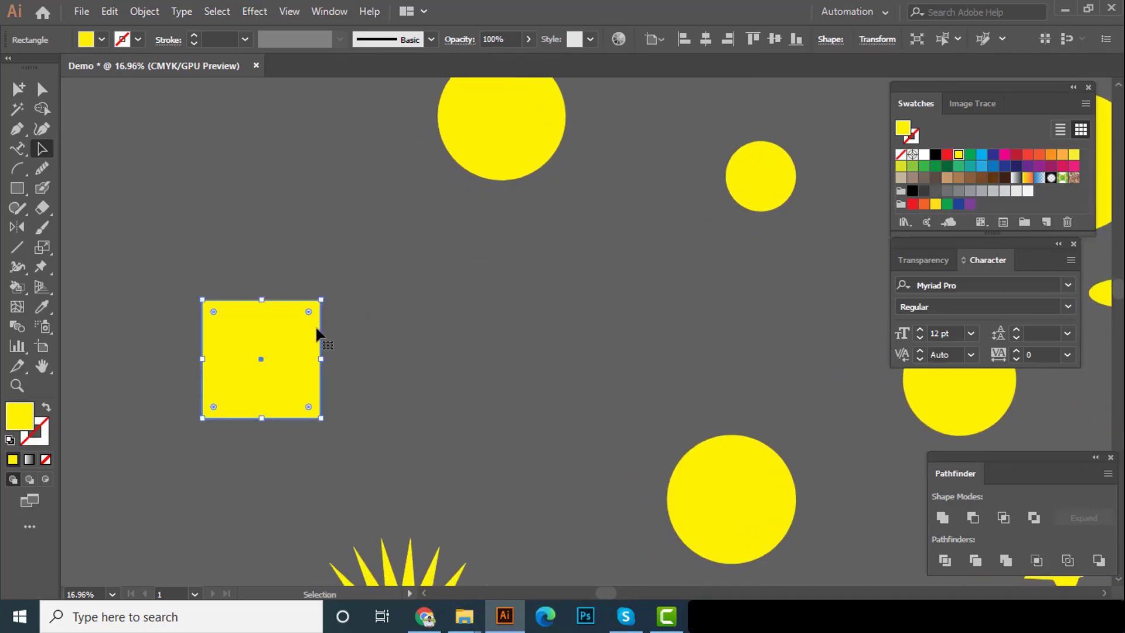
{"action": "scroll", "coordinate": [316, 384], "scroll_direction": "up", "scroll_amount": 1}
{"action": "left_click_drag", "start_coordinate": [323, 383], "coordinate": [334, 376]}
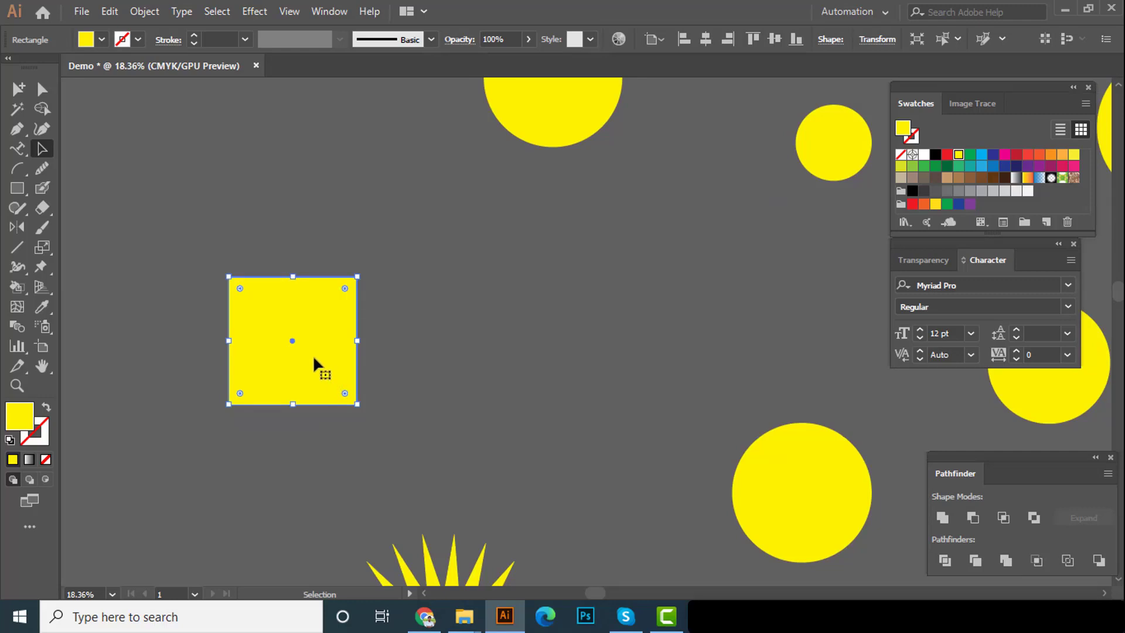
Duplicate the square with constrained movement so the copy sits directly against its right edge
{"action": "key", "text": "alt"}
{"action": "left_click_drag", "start_coordinate": [316, 368], "coordinate": [454, 352]}
{"action": "key", "text": "shift"}
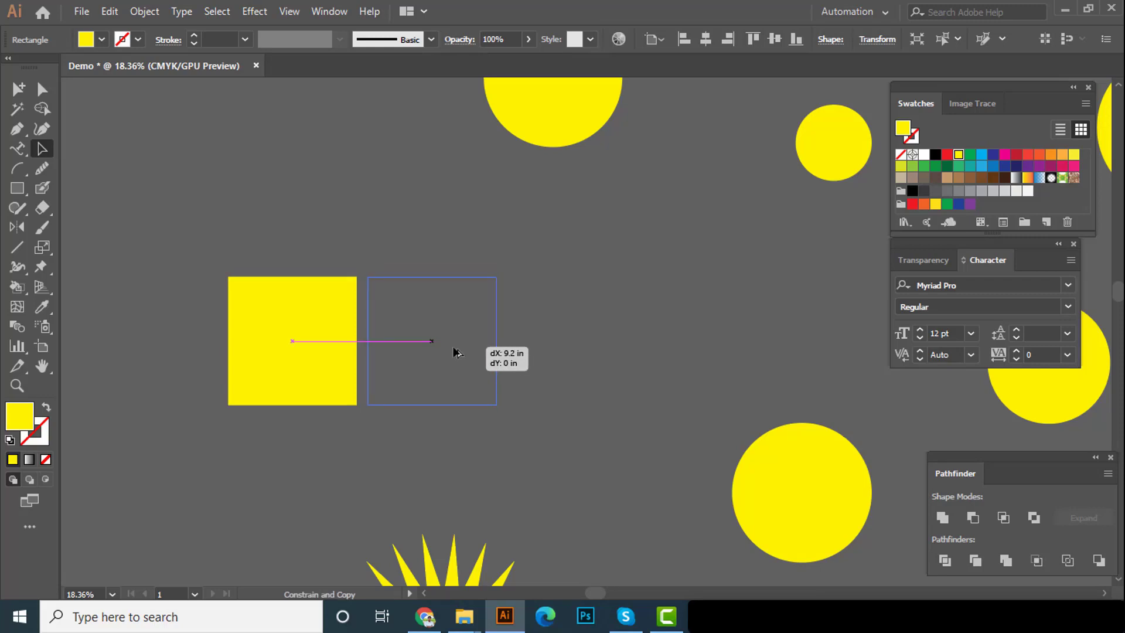
{"action": "left_click_drag", "start_coordinate": [454, 352], "coordinate": [479, 461]}
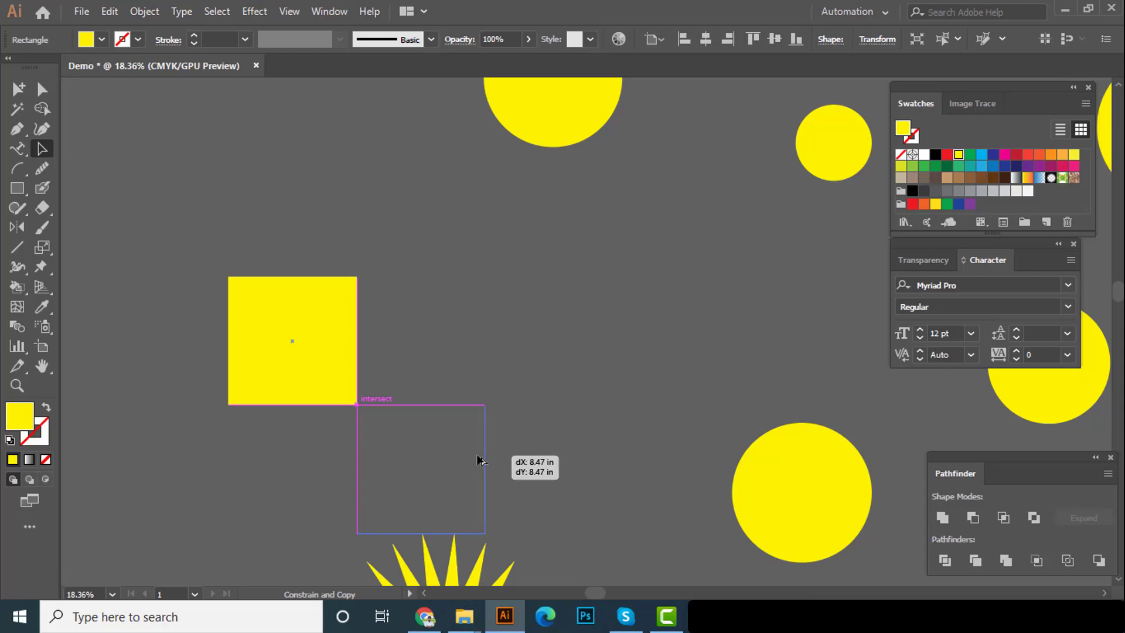
{"action": "left_click_drag", "start_coordinate": [480, 461], "coordinate": [439, 419]}
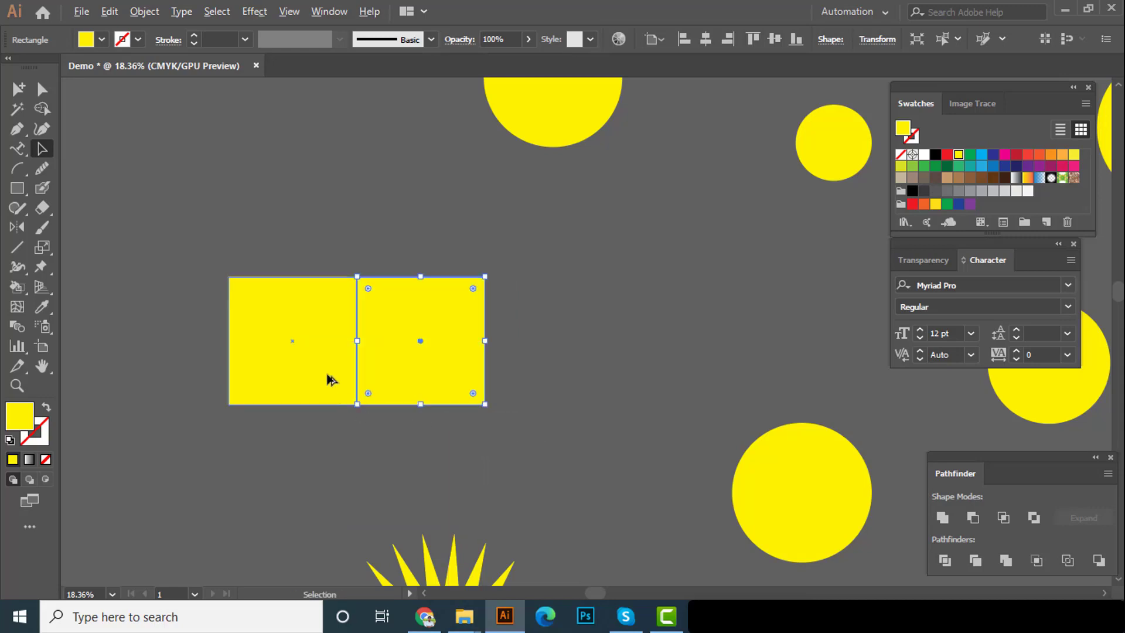
Duplicate the original square straight upward and adjust the copy so it sits flush on the original's top edge
{"action": "left_click_drag", "start_coordinate": [326, 379], "coordinate": [318, 261]}
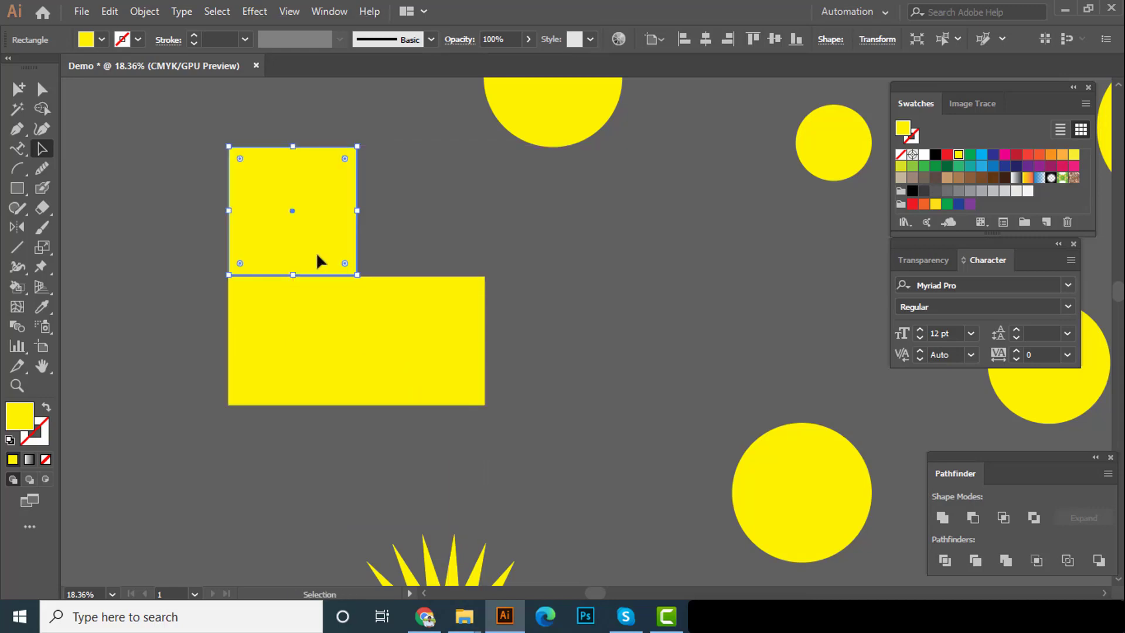
{"action": "left_click", "coordinate": [404, 223]}
{"action": "scroll", "coordinate": [325, 253], "scroll_direction": "up", "scroll_amount": 3}
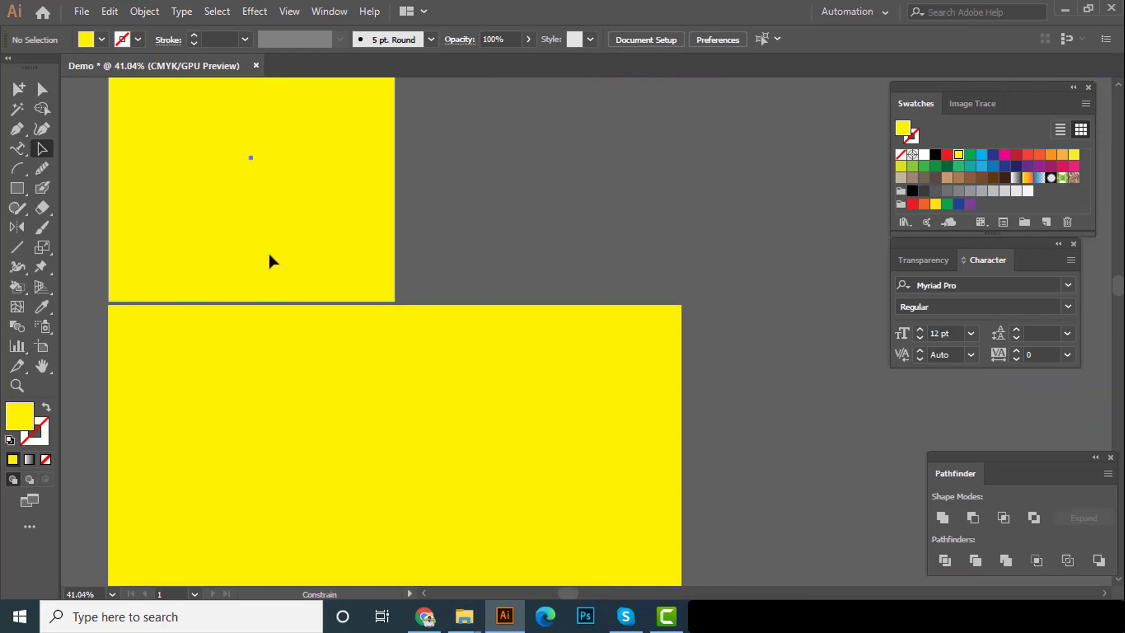
{"action": "left_click_drag", "start_coordinate": [270, 256], "coordinate": [270, 261]}
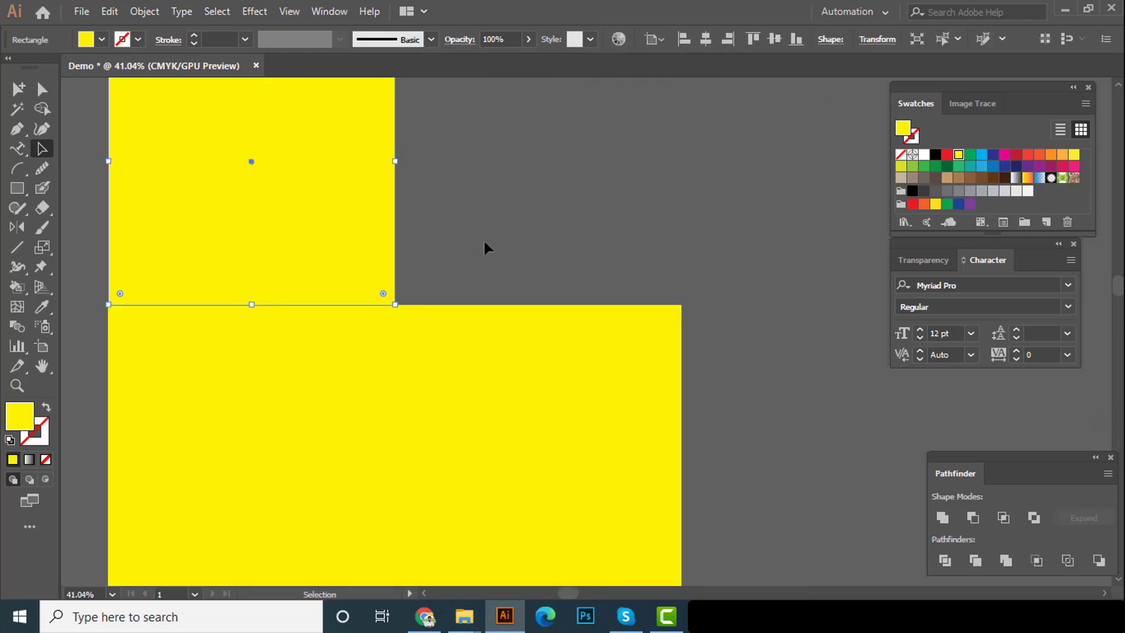
{"action": "left_click", "coordinate": [484, 243]}
Fill the original lower-left square with light blue and its right-hand copy with medium green from the swatches
{"action": "scroll", "coordinate": [427, 275], "scroll_direction": "down", "scroll_amount": 3}
{"action": "left_click", "coordinate": [311, 355]}
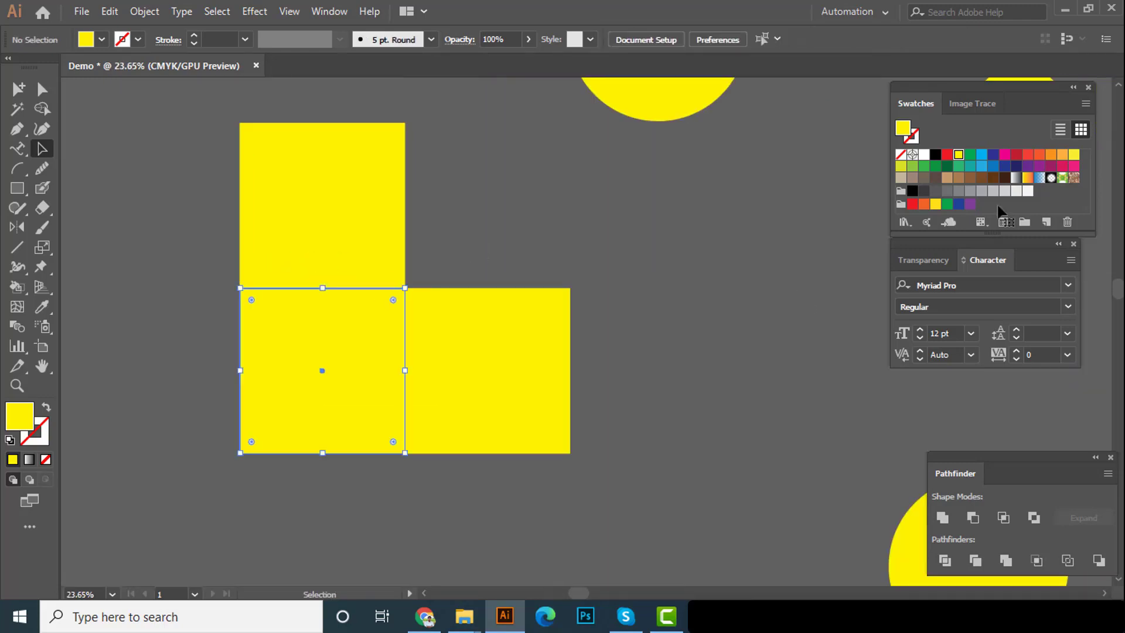
{"action": "left_click", "coordinate": [981, 155]}
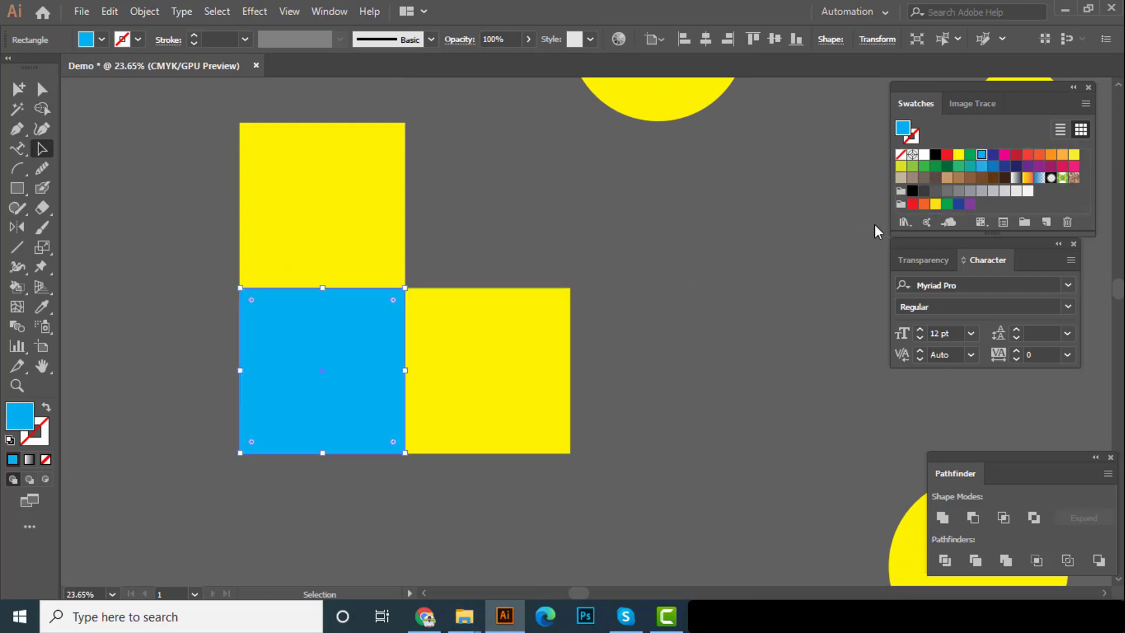
{"action": "left_click", "coordinate": [563, 363]}
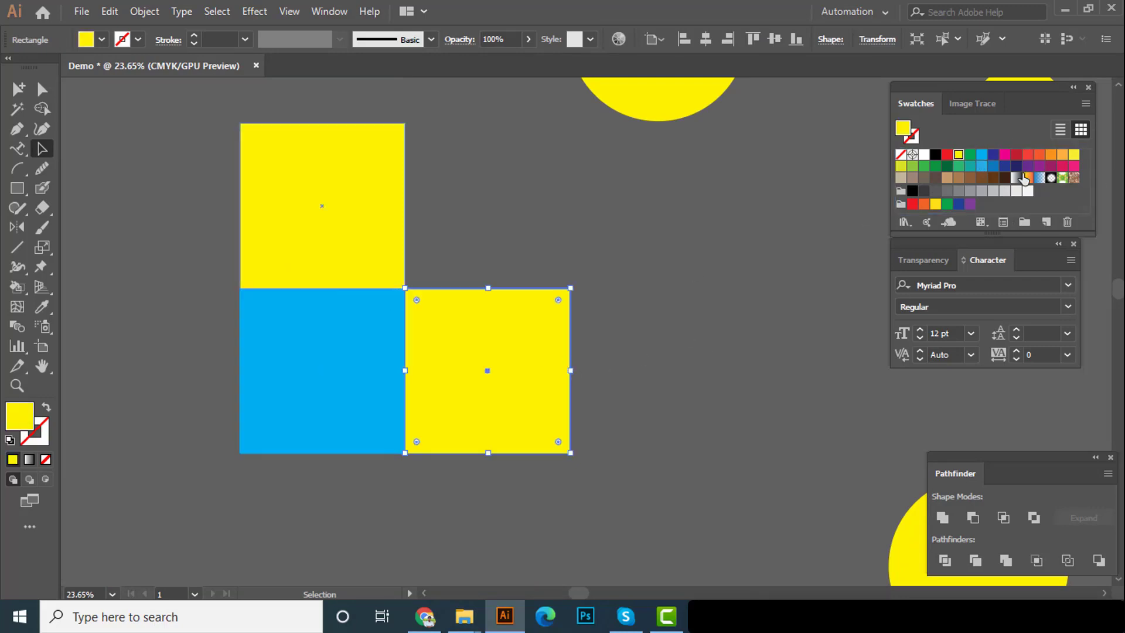
{"action": "left_click", "coordinate": [948, 166]}
Select the upper yellow square and switch to the Direct Selection tool
{"action": "left_click", "coordinate": [539, 209]}
{"action": "left_click", "coordinate": [354, 210]}
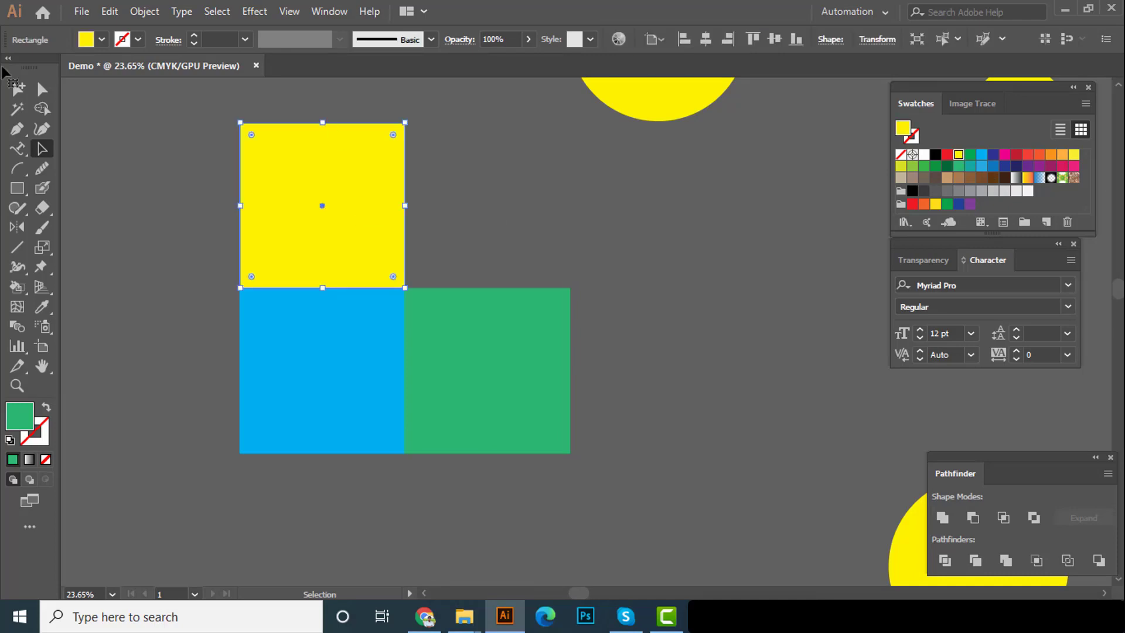
{"action": "left_click", "coordinate": [42, 89]}
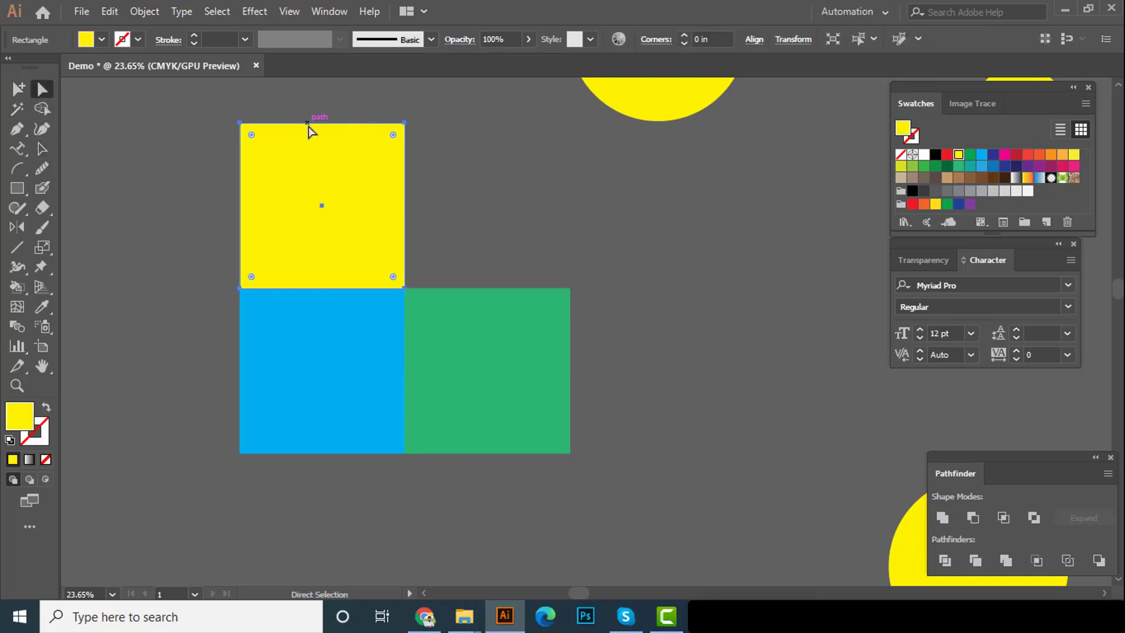
{"action": "left_click_drag", "start_coordinate": [313, 139], "coordinate": [326, 156]}
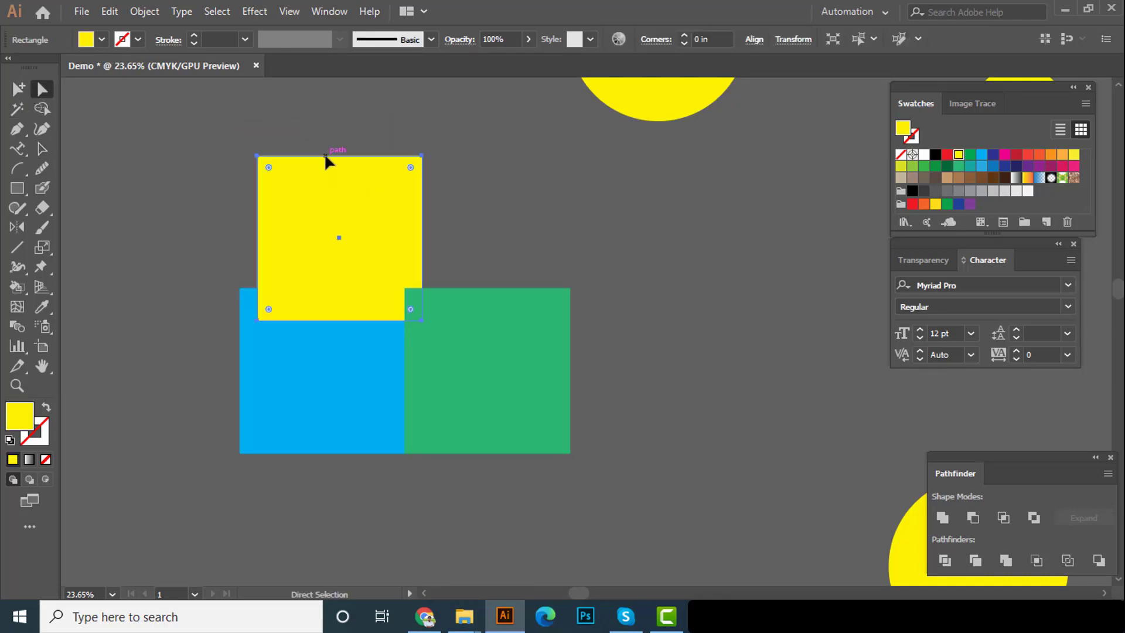
{"action": "key", "text": "ctrl+z"}
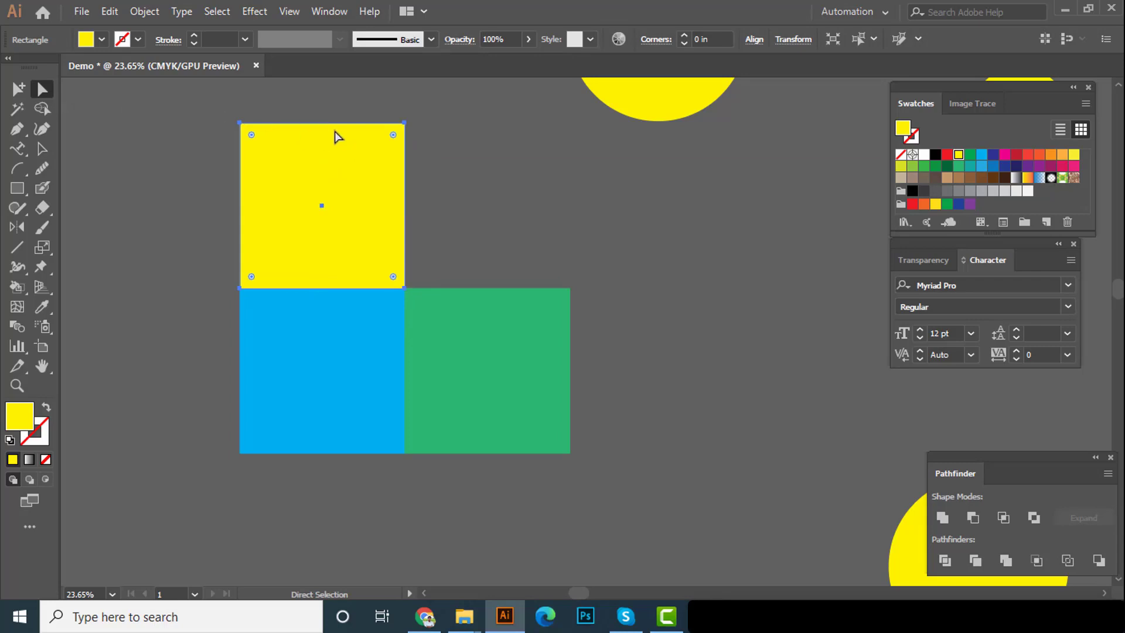
{"action": "left_click_drag", "start_coordinate": [328, 123], "coordinate": [329, 135]}
{"action": "key", "text": "ctrl+z"}
Slant the yellow square's top edge down-right and the green square's right edge up-left to form the cube's top and side faces
{"action": "left_click_drag", "start_coordinate": [201, 111], "coordinate": [460, 135]}
{"action": "left_click_drag", "start_coordinate": [328, 124], "coordinate": [409, 233]}
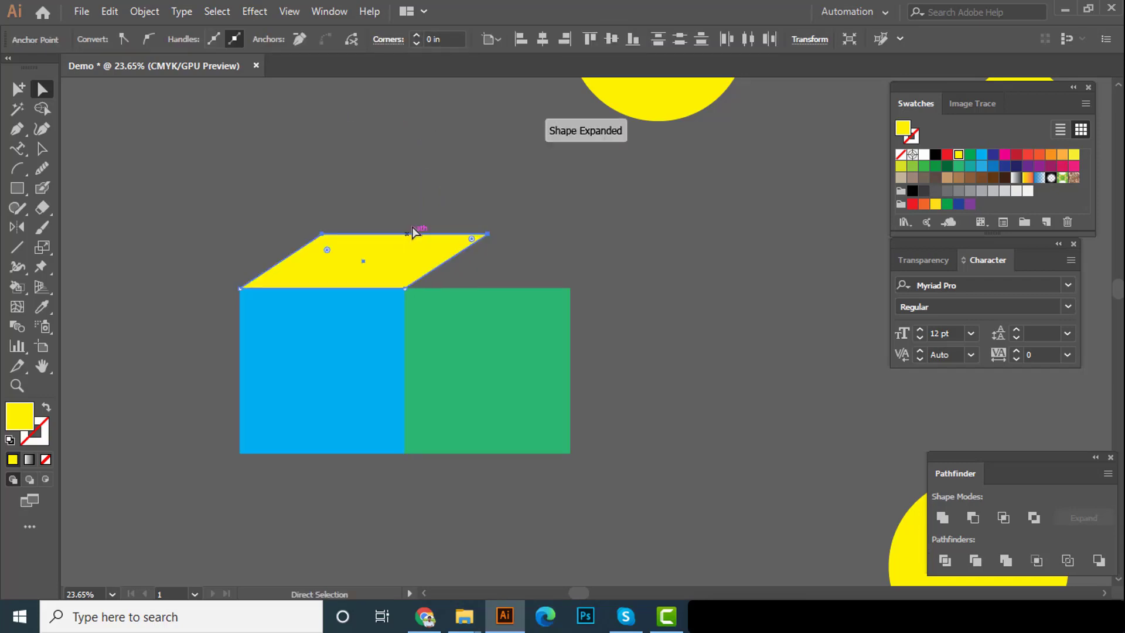
{"action": "left_click", "coordinate": [568, 344]}
{"action": "left_click_drag", "start_coordinate": [572, 355], "coordinate": [487, 304]}
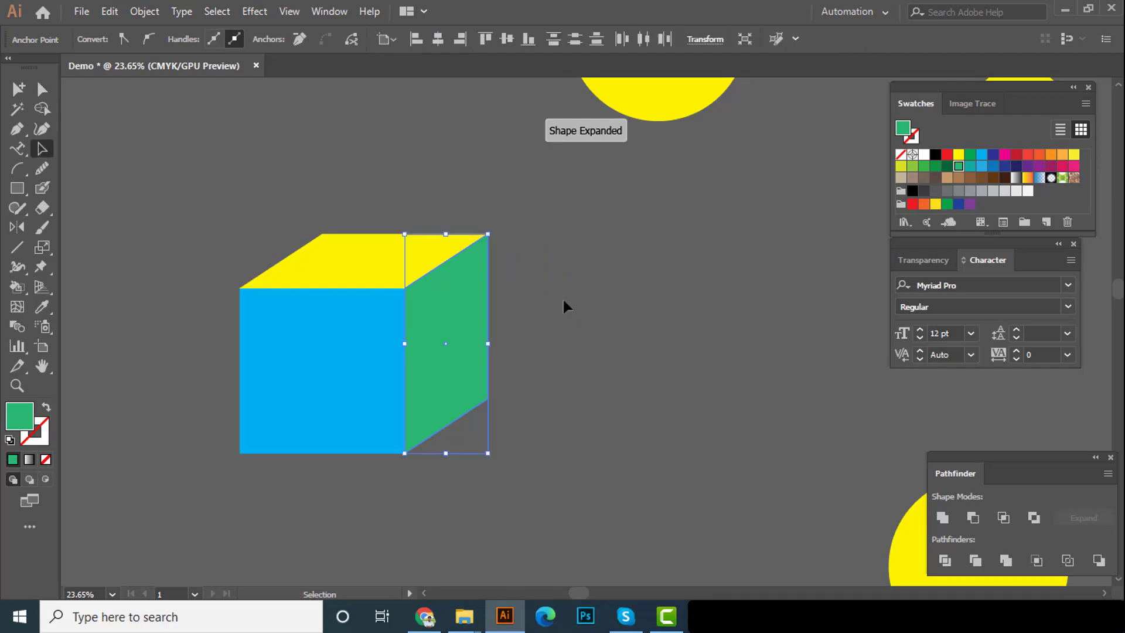
{"action": "left_click", "coordinate": [562, 297]}
Select the large yellow circle above the cube and move it slightly down and to the left
{"action": "scroll", "coordinate": [547, 326], "scroll_direction": "down", "scroll_amount": 3}
{"action": "left_click_drag", "start_coordinate": [506, 255], "coordinate": [511, 302]}
{"action": "scroll", "coordinate": [528, 340], "scroll_direction": "down", "scroll_amount": 3}
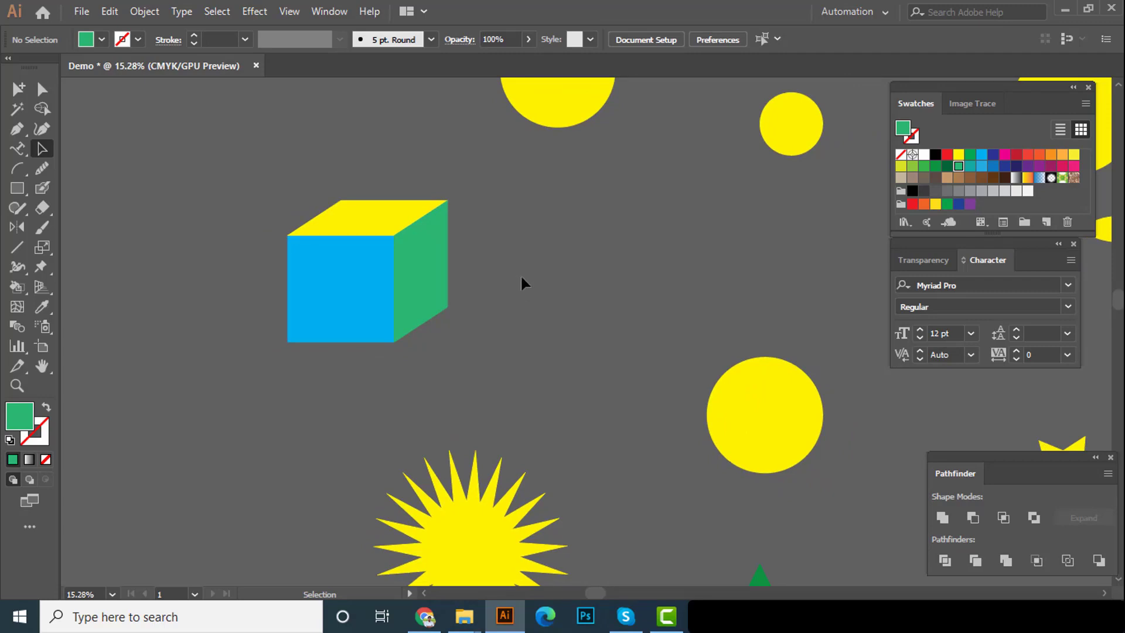
{"action": "scroll", "coordinate": [465, 291], "scroll_direction": "up", "scroll_amount": 2}
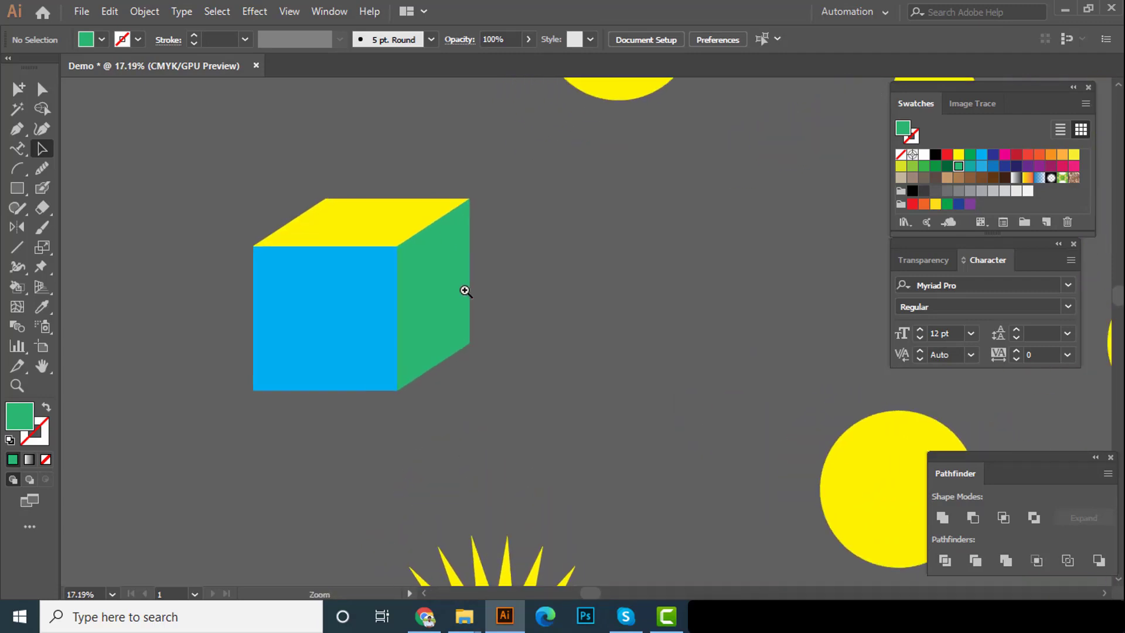
{"action": "left_click_drag", "start_coordinate": [465, 292], "coordinate": [469, 282]}
{"action": "left_click_drag", "start_coordinate": [545, 292], "coordinate": [450, 399]}
{"action": "left_click_drag", "start_coordinate": [528, 375], "coordinate": [363, 434]}
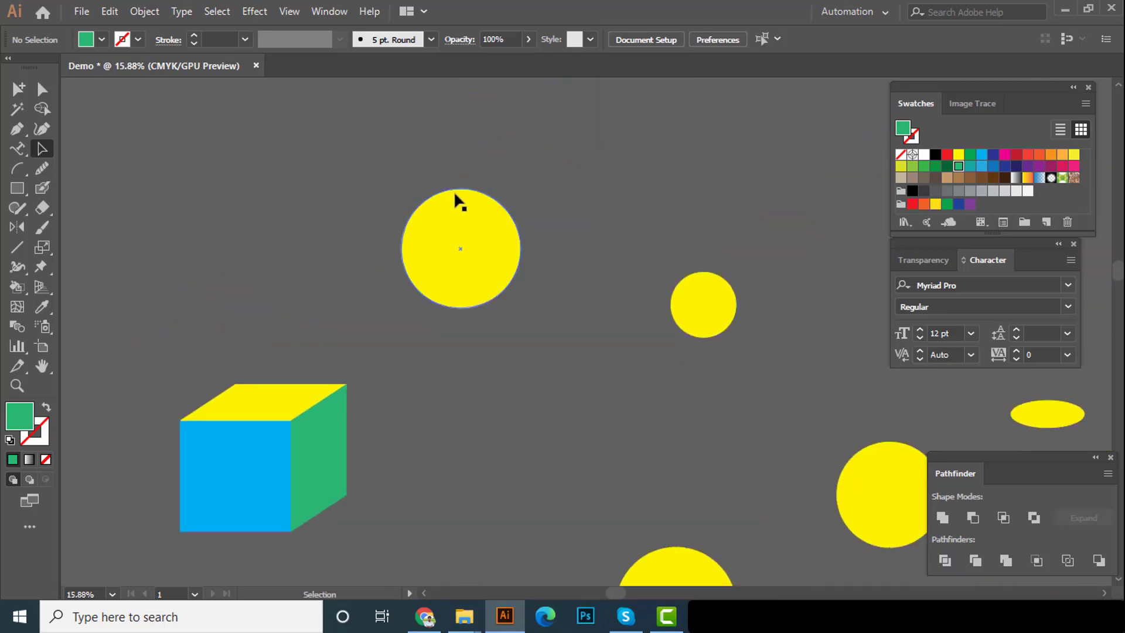
{"action": "left_click", "coordinate": [455, 195]}
{"action": "scroll", "coordinate": [452, 252], "scroll_direction": "up", "scroll_amount": 5}
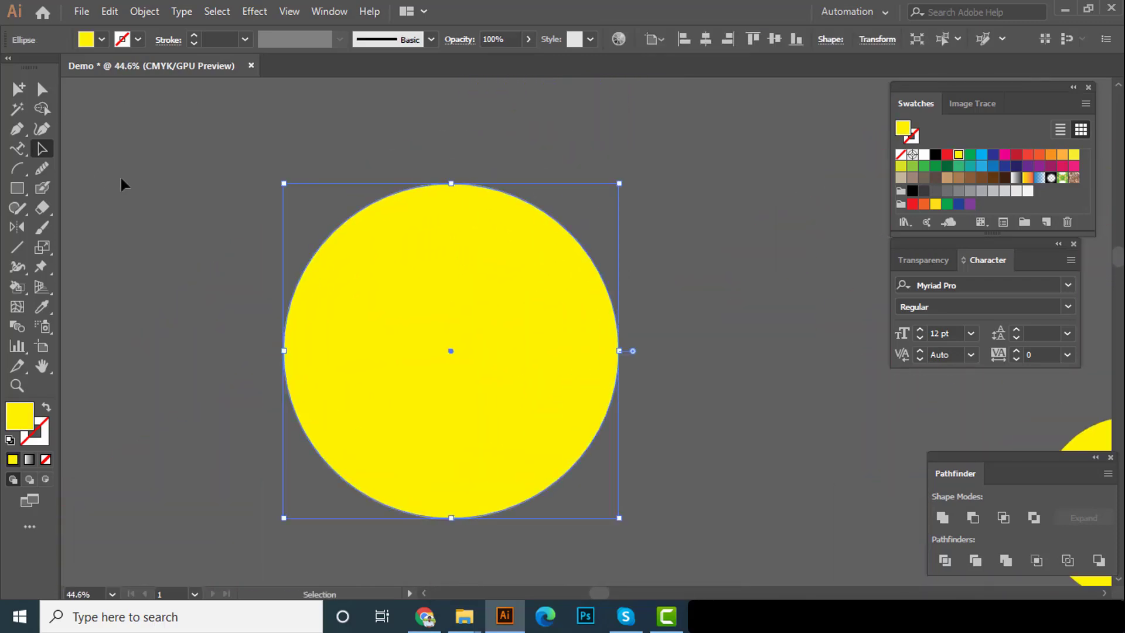
{"action": "left_click_drag", "start_coordinate": [423, 276], "coordinate": [394, 293]}
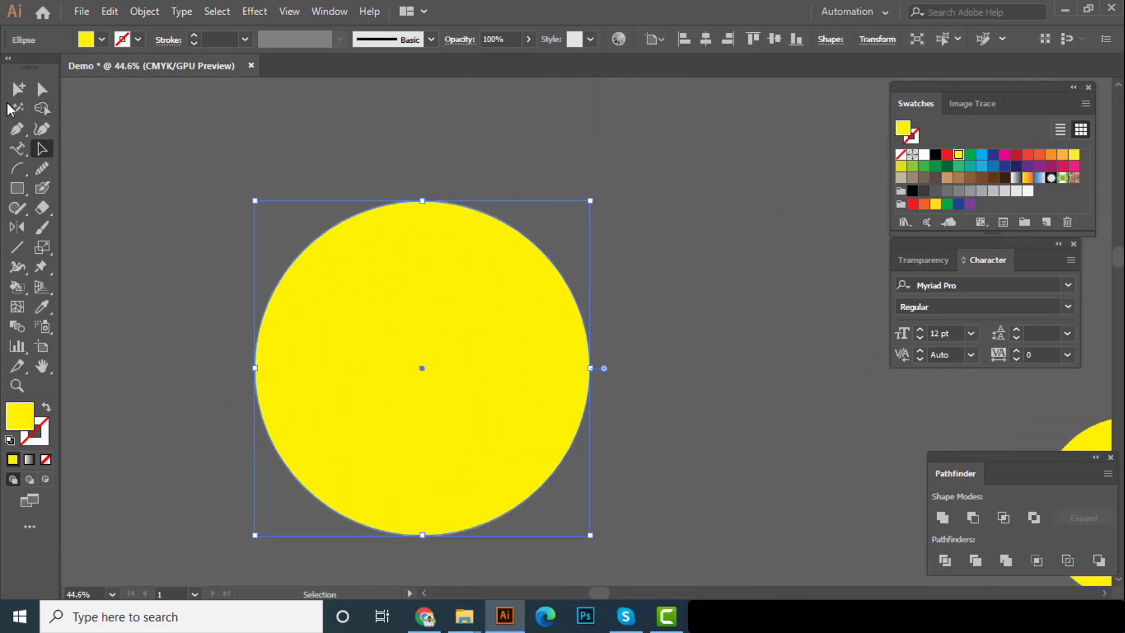
Cut the circle down to its lower half by deleting its top anchor point with the Direct Selection tool
{"action": "left_click", "coordinate": [42, 90]}
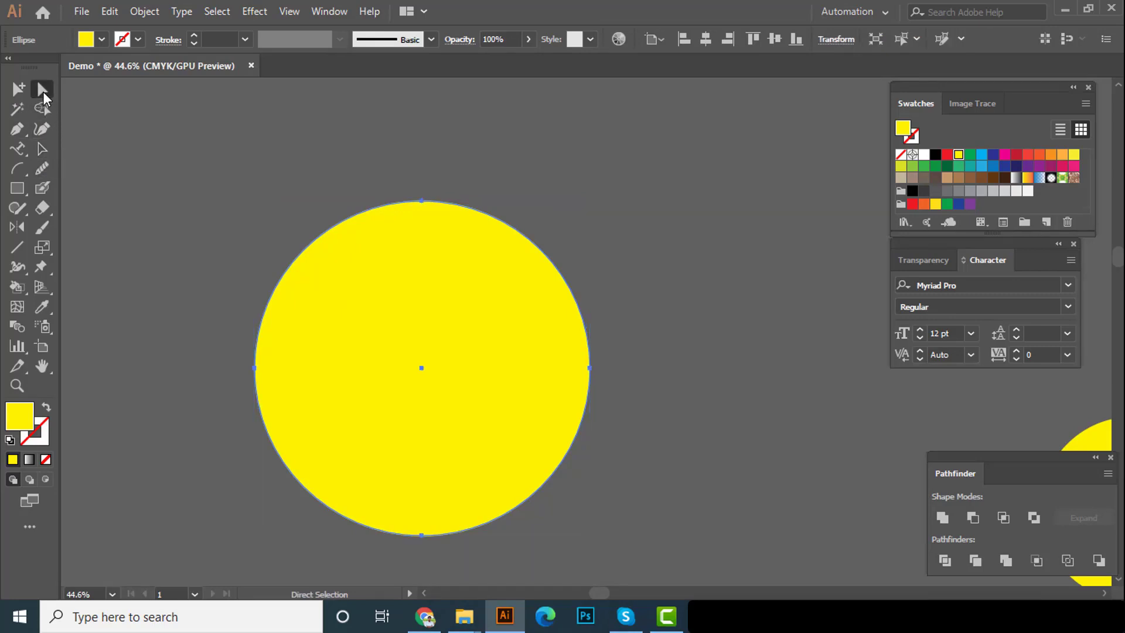
{"action": "left_click", "coordinate": [422, 201]}
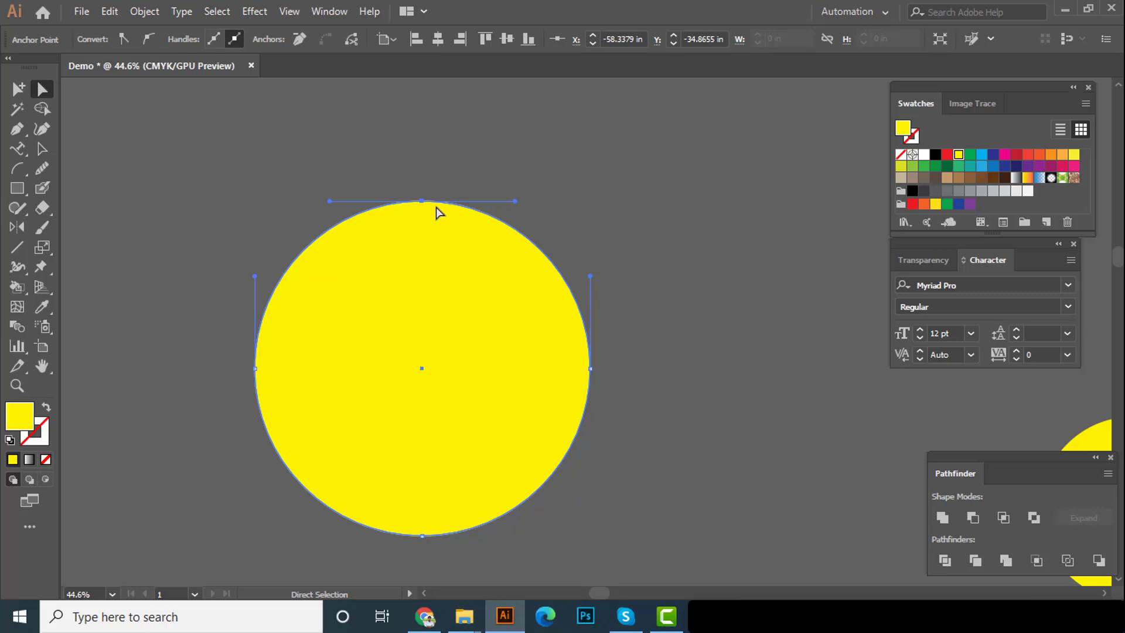
{"action": "key", "text": "Delete"}
{"action": "key", "text": "v"}
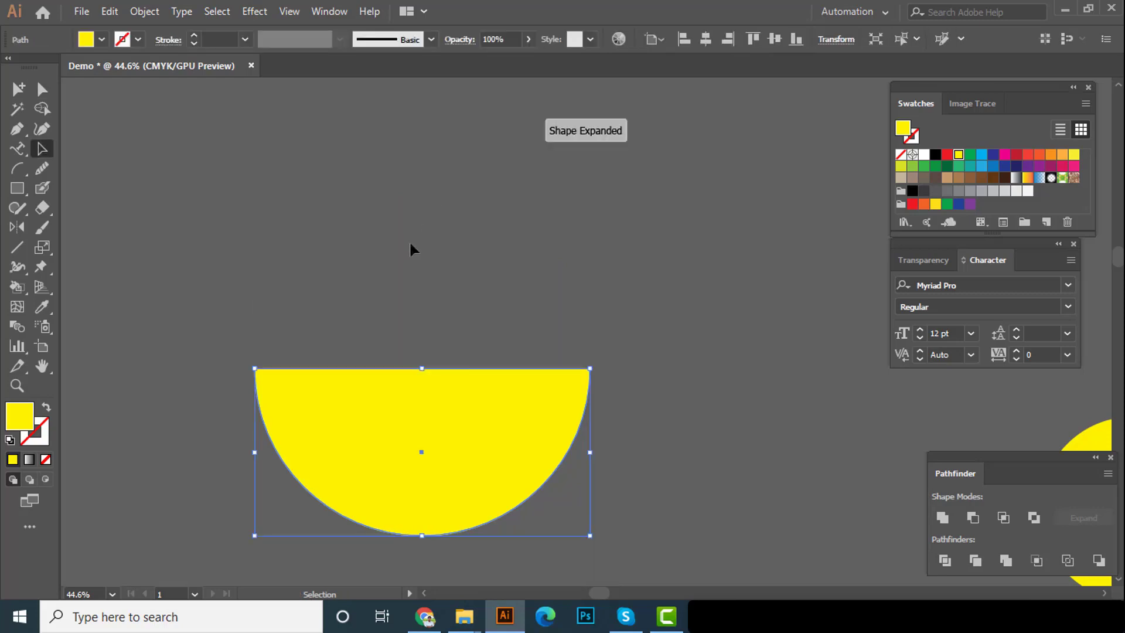
{"action": "left_click", "coordinate": [409, 240]}
Examine the half circle, the cube and the overall arrangement of shapes around the artboard
{"action": "scroll", "coordinate": [405, 263], "scroll_direction": "down", "scroll_amount": 2}
{"action": "left_click_drag", "start_coordinate": [405, 263], "coordinate": [389, 269]}
{"action": "left_click", "coordinate": [458, 280]}
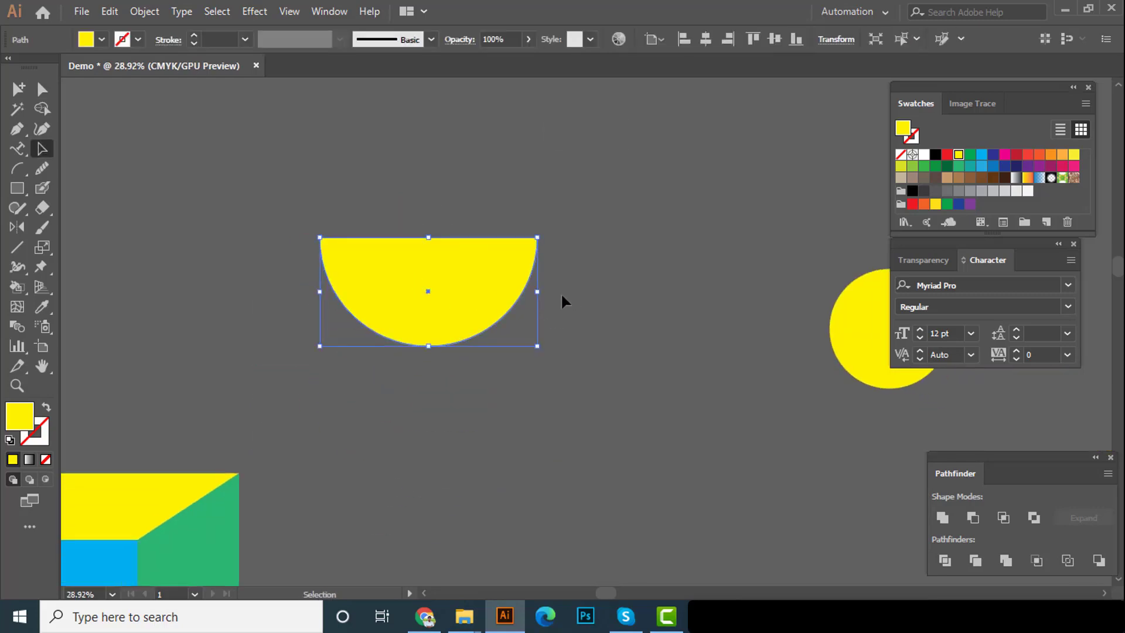
{"action": "left_click", "coordinate": [562, 288]}
{"action": "left_click_drag", "start_coordinate": [483, 351], "coordinate": [434, 313]}
{"action": "scroll", "coordinate": [475, 310], "scroll_direction": "up", "scroll_amount": 1}
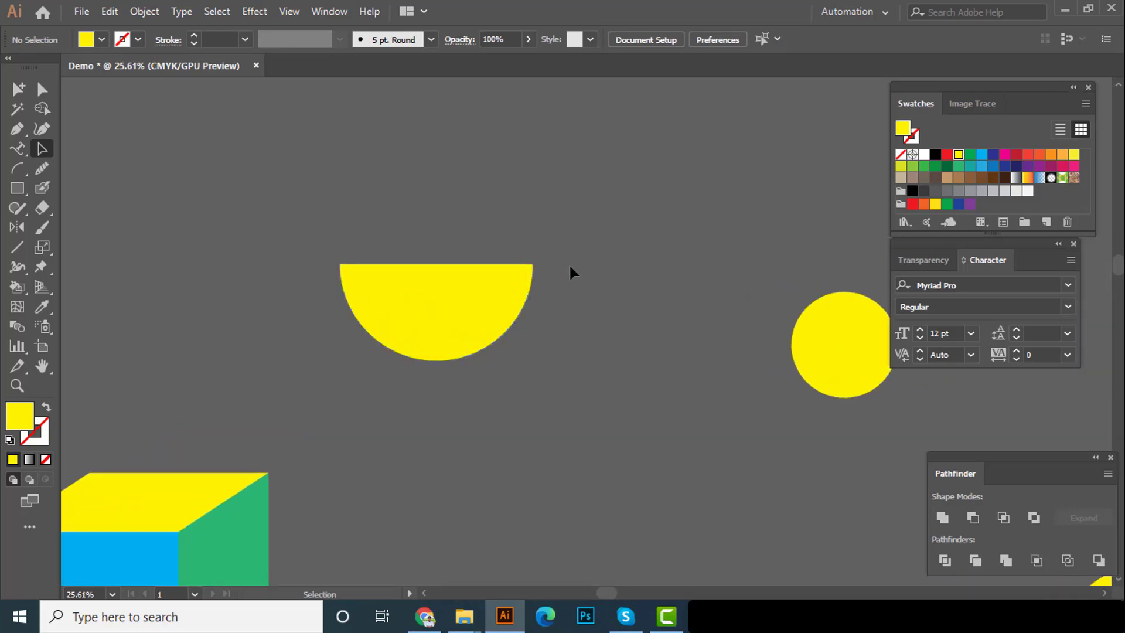
{"action": "left_click_drag", "start_coordinate": [568, 264], "coordinate": [482, 251]}
{"action": "left_click_drag", "start_coordinate": [489, 272], "coordinate": [433, 276]}
{"action": "scroll", "coordinate": [460, 256], "scroll_direction": "down", "scroll_amount": 1}
{"action": "scroll", "coordinate": [490, 265], "scroll_direction": "down", "scroll_amount": 1}
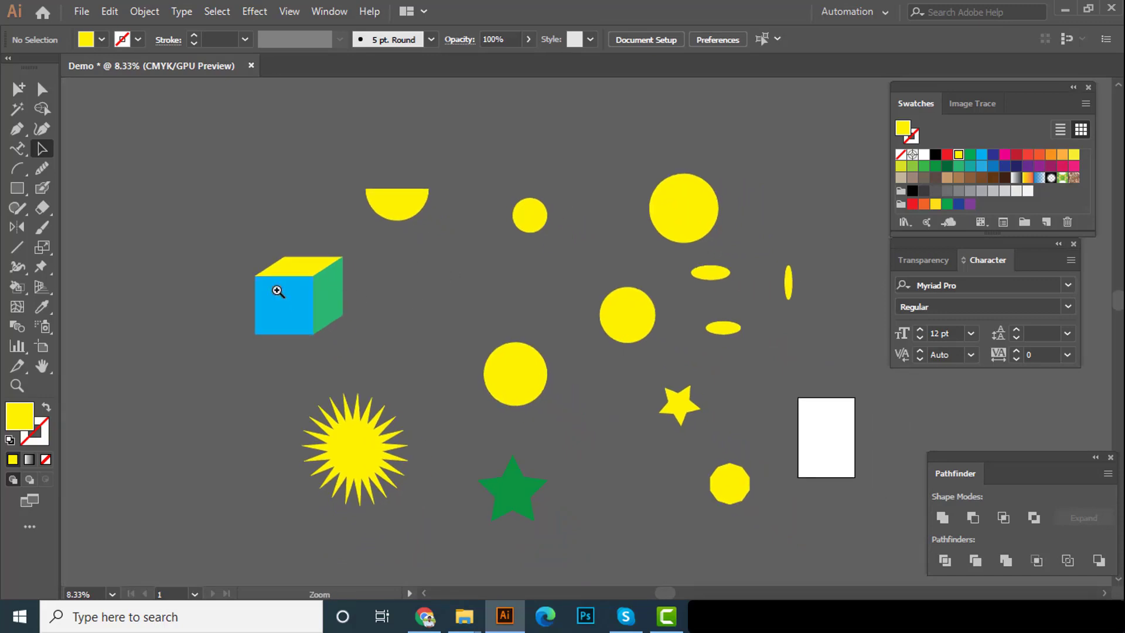
{"action": "left_click_drag", "start_coordinate": [278, 268], "coordinate": [306, 314]}
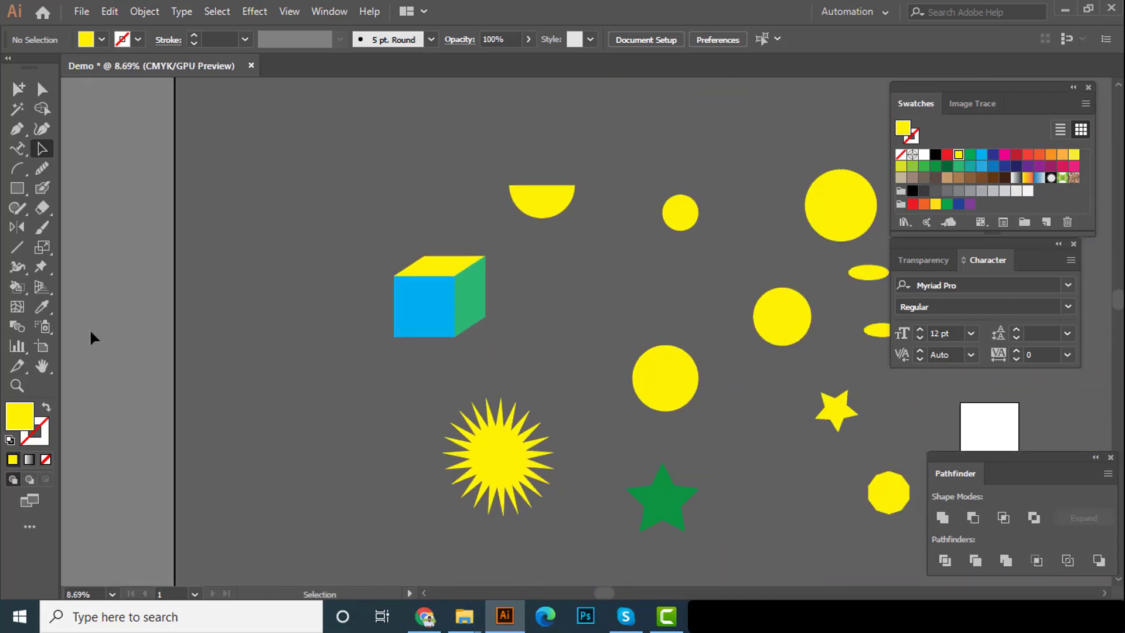
Magnify the cube to 33.33% with the Zoom tool
{"action": "left_click", "coordinate": [17, 385]}
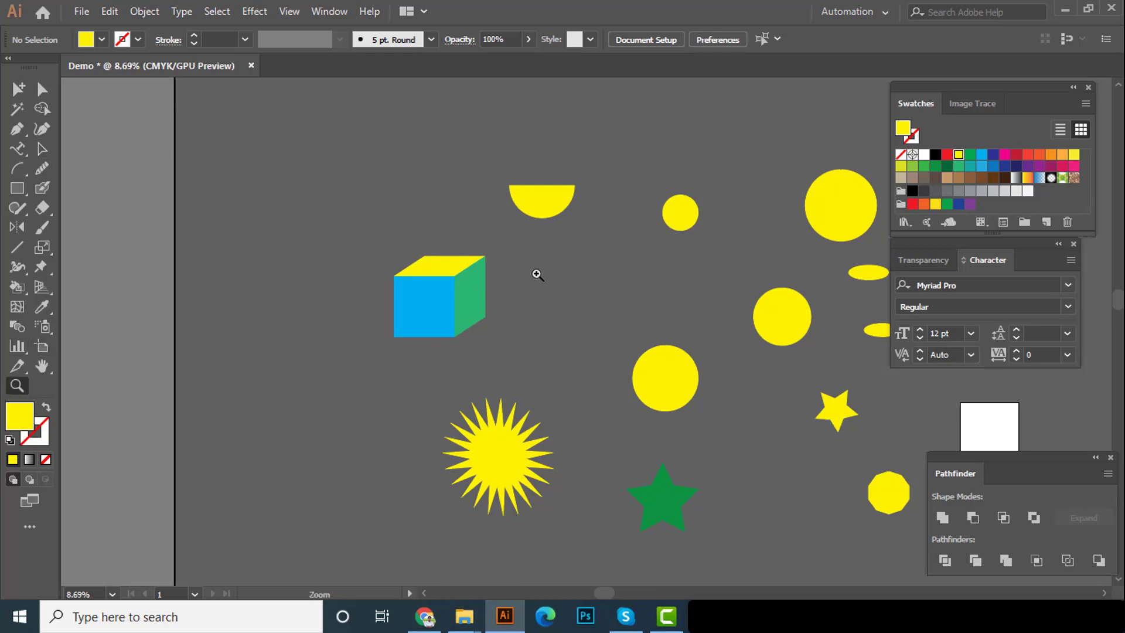
{"action": "left_click", "coordinate": [541, 287]}
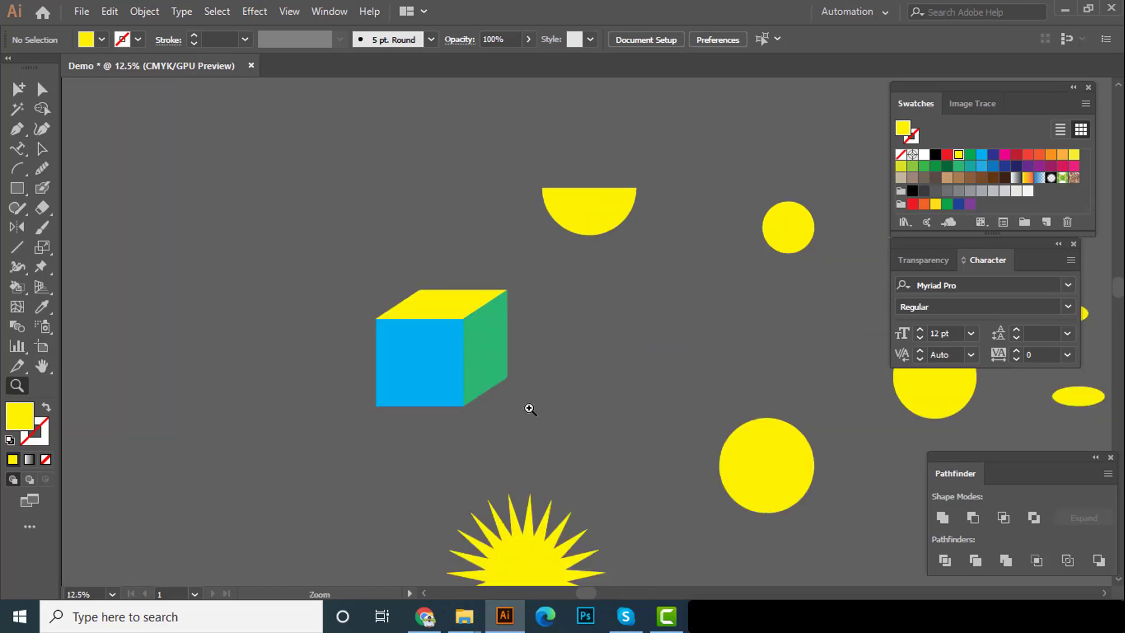
{"action": "scroll", "coordinate": [545, 363], "scroll_direction": "down", "scroll_amount": 1}
{"action": "left_click", "coordinate": [562, 324]}
{"action": "left_click", "coordinate": [545, 331]}
{"action": "scroll", "coordinate": [562, 316], "scroll_direction": "down", "scroll_amount": 2}
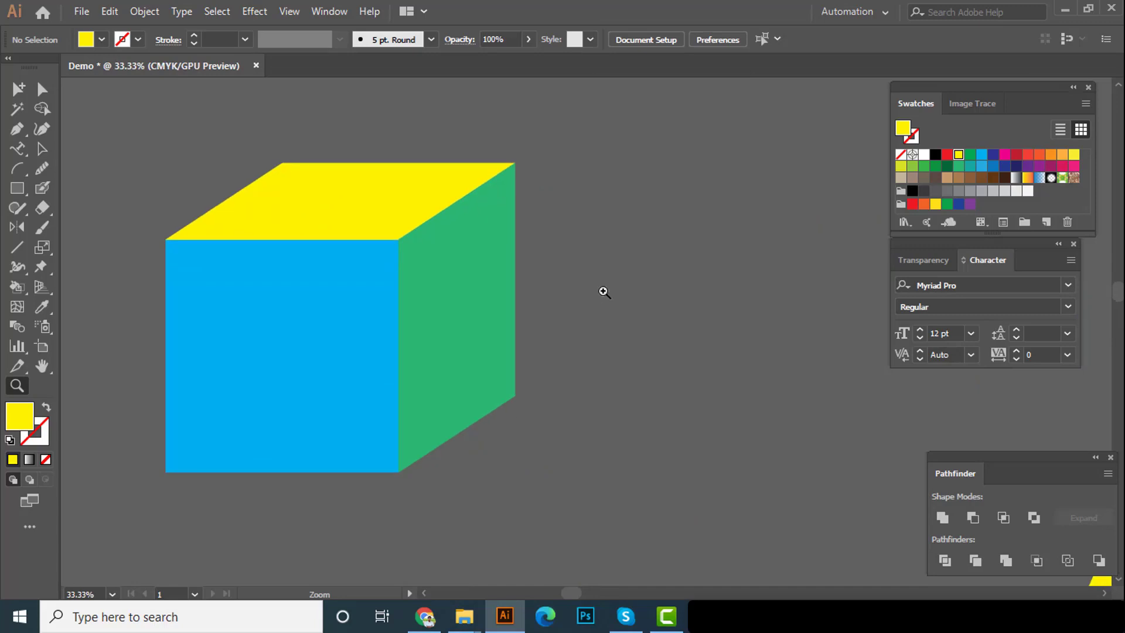
Reduce the view magnification around the cube in stages to 12.5%
{"action": "right_click", "coordinate": [604, 292]}
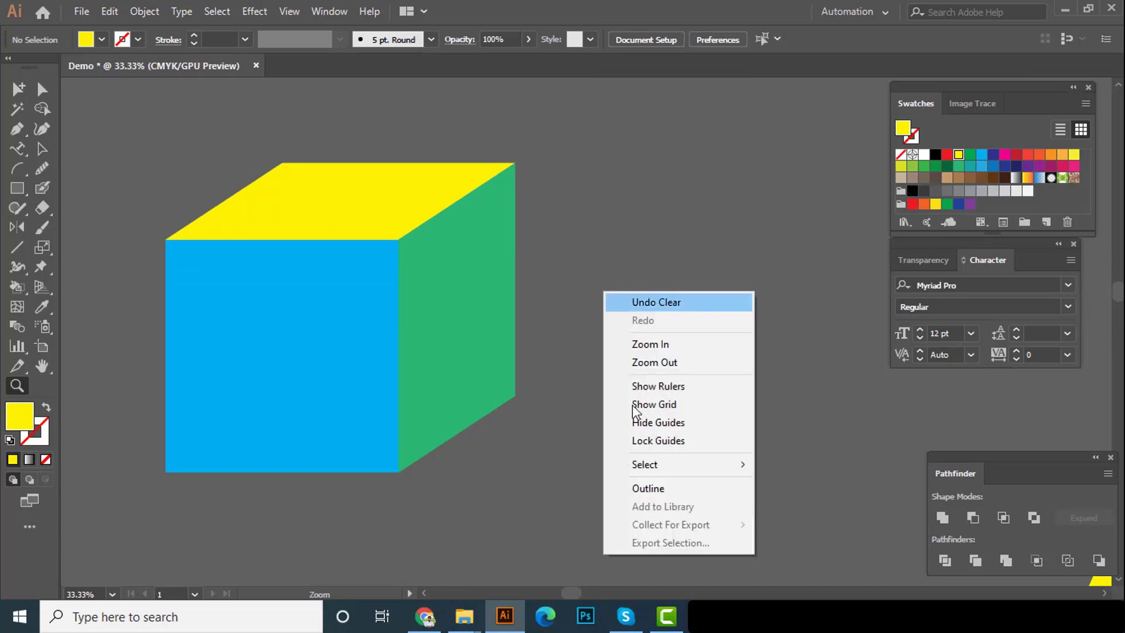
{"action": "left_click", "coordinate": [675, 363]}
{"action": "right_click", "coordinate": [653, 293]}
{"action": "left_click", "coordinate": [670, 362]}
{"action": "right_click", "coordinate": [649, 272]}
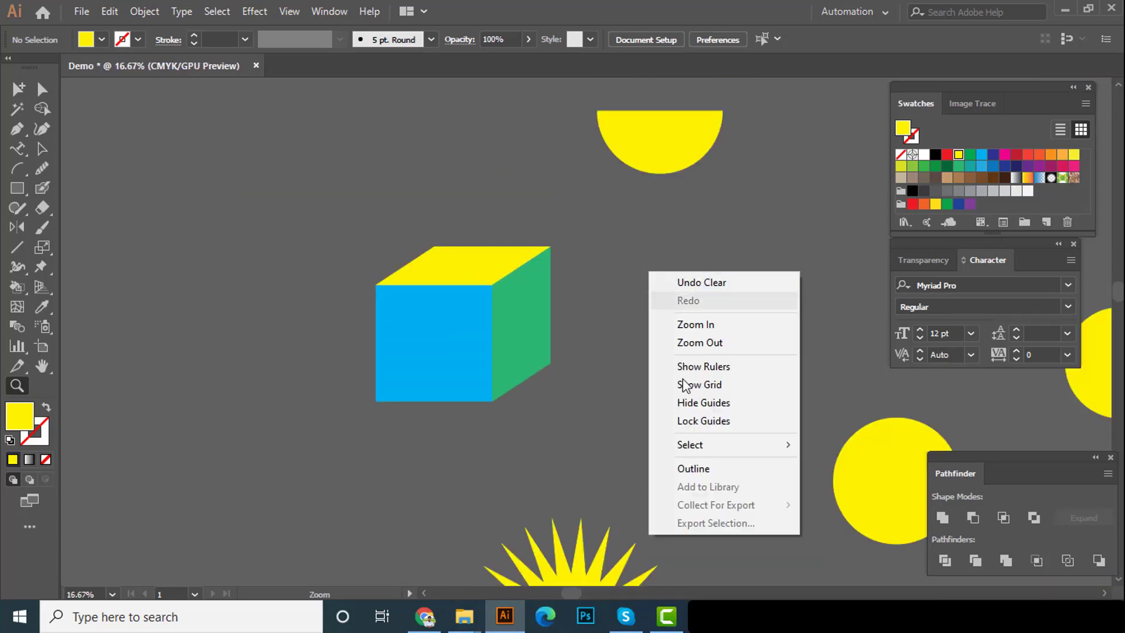
{"action": "left_click", "coordinate": [680, 343]}
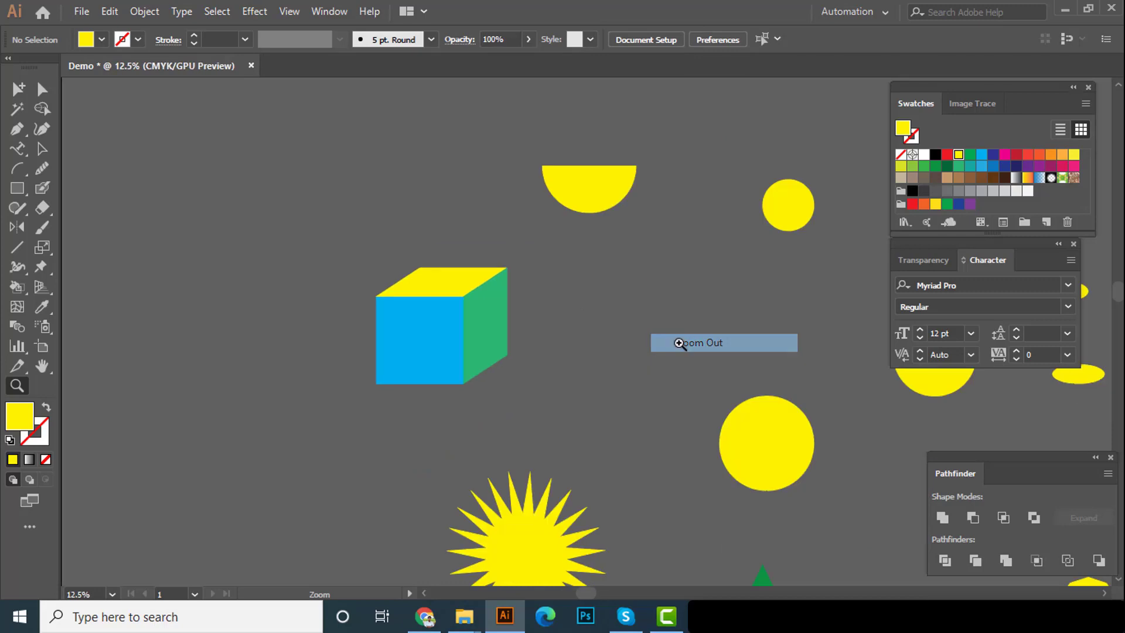
Return to the Selection tool and inspect the cube and its neighbouring shapes at different magnifications
{"action": "left_click", "coordinate": [43, 149]}
{"action": "left_click_drag", "start_coordinate": [246, 352], "coordinate": [191, 223]}
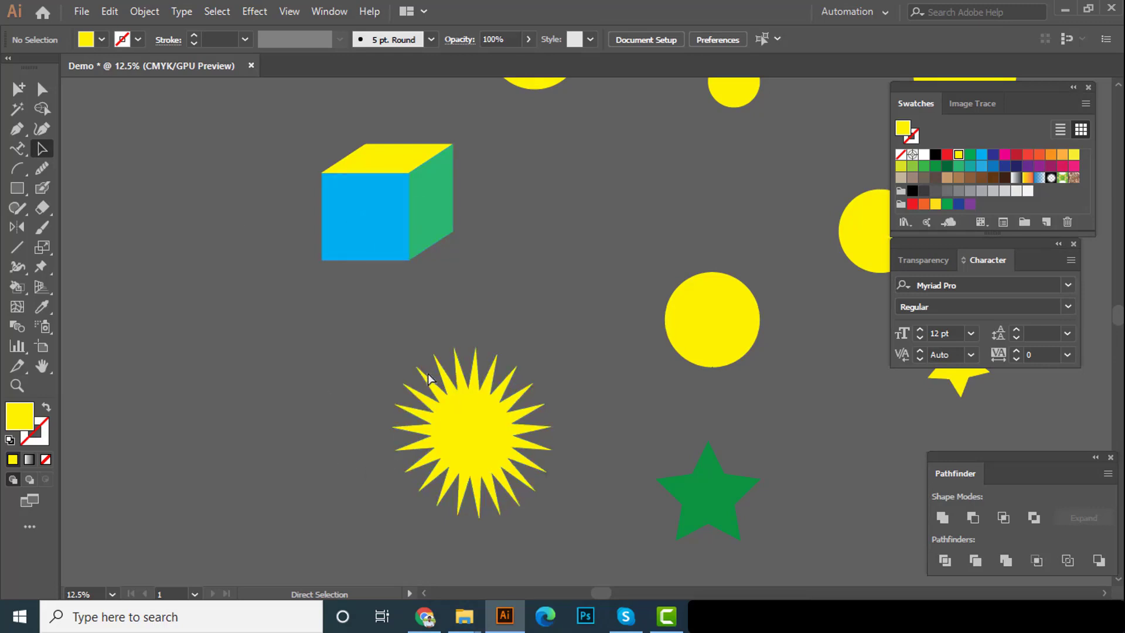
{"action": "key", "text": "ctrl+space"}
{"action": "left_click_drag", "start_coordinate": [332, 299], "coordinate": [283, 298]}
{"action": "left_click_drag", "start_coordinate": [424, 287], "coordinate": [405, 349]}
{"action": "left_click_drag", "start_coordinate": [435, 306], "coordinate": [451, 301]}
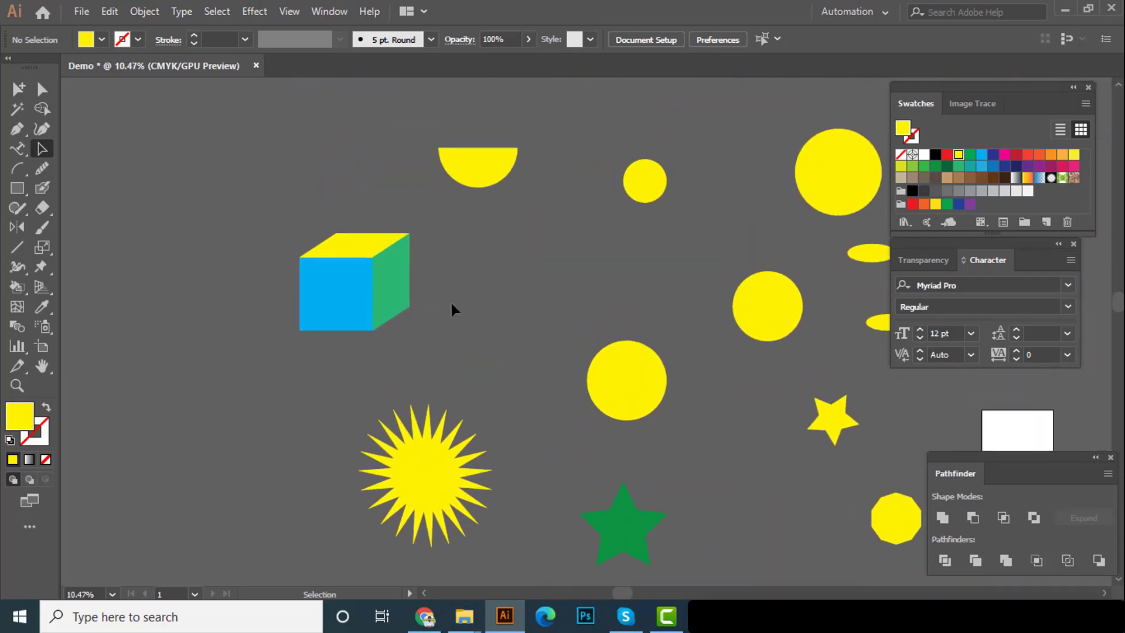
{"action": "key", "text": "b"}
{"action": "key", "text": "a"}
{"action": "scroll", "coordinate": [484, 302], "scroll_direction": "down", "scroll_amount": 3}
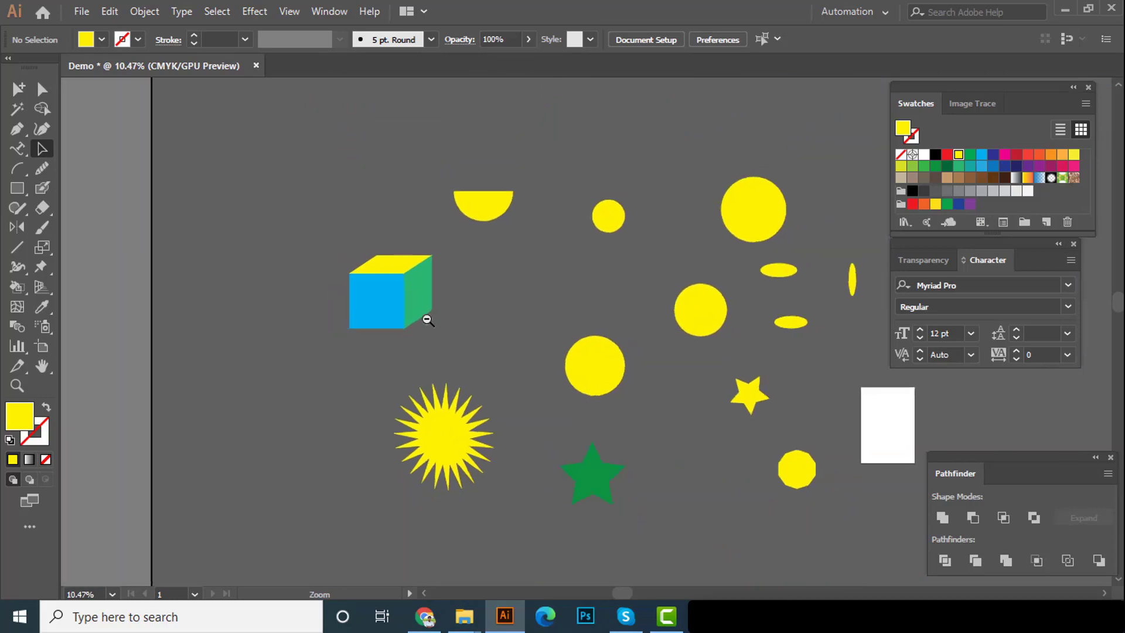